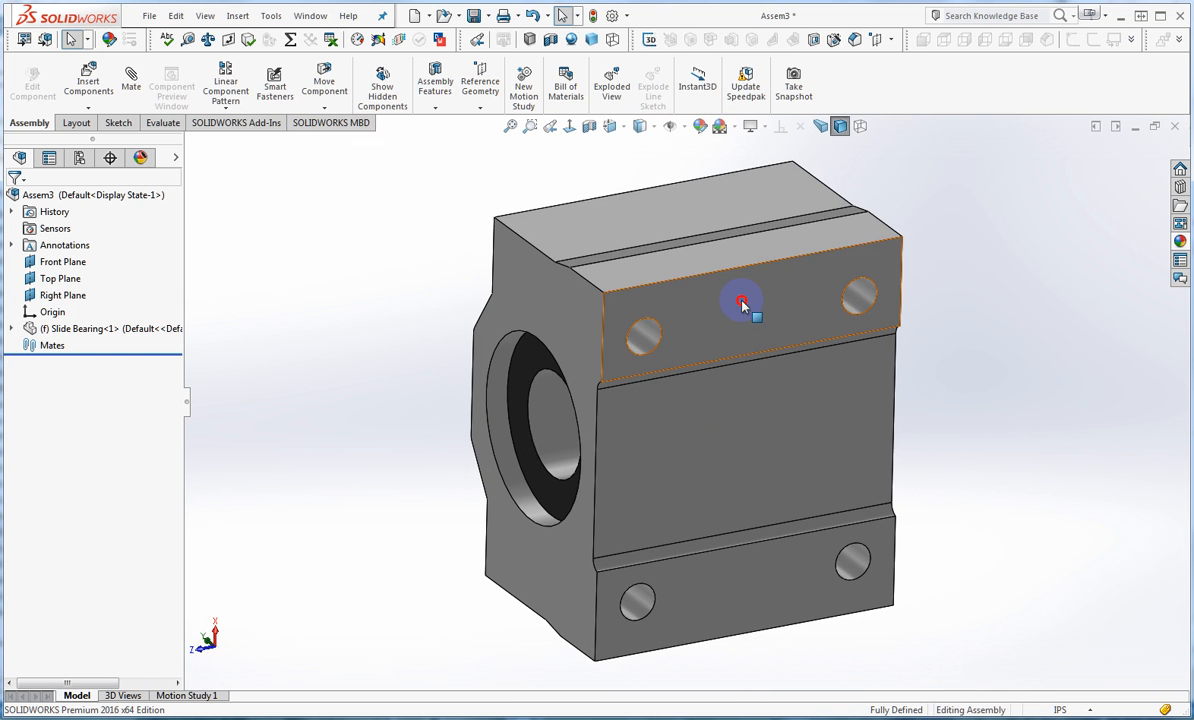
{"action": "left_click", "coordinate": [728, 298]}
{"action": "left_click", "coordinate": [1068, 372]}
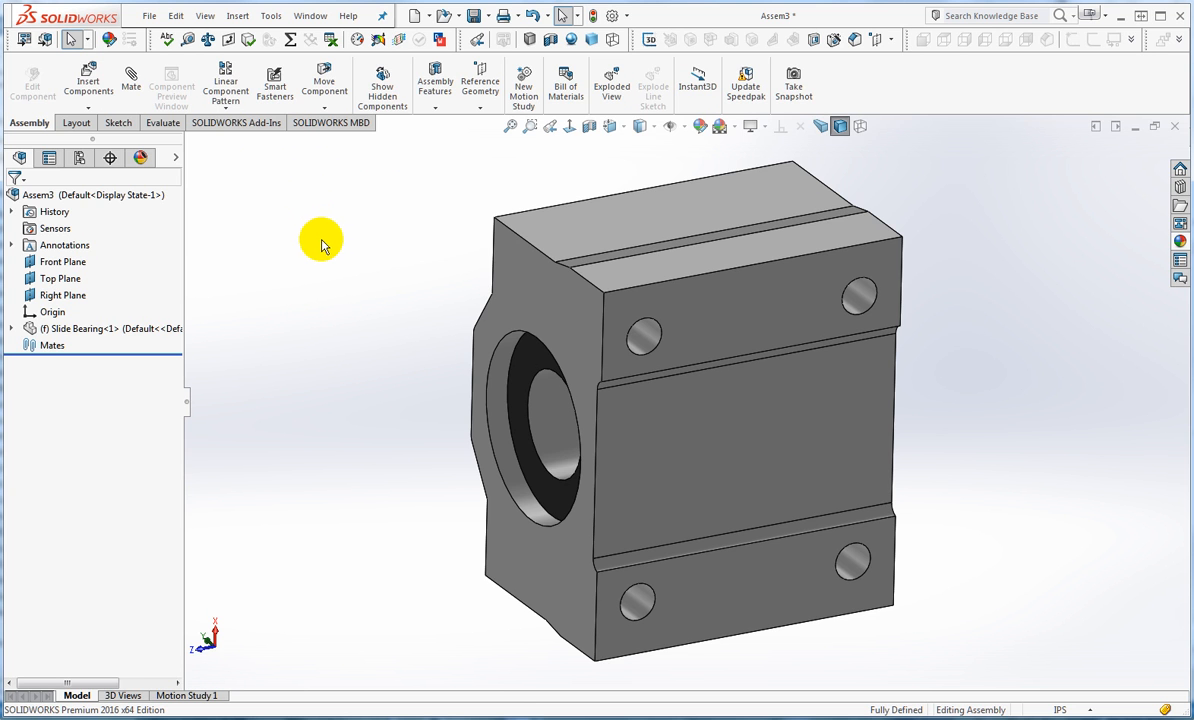
Step: Save the assembly as Very Simple Assy.SLDASM in the Sample Assy folder, replacing the existing file
{"action": "left_click", "coordinate": [150, 17]}
{"action": "left_click", "coordinate": [193, 166]}
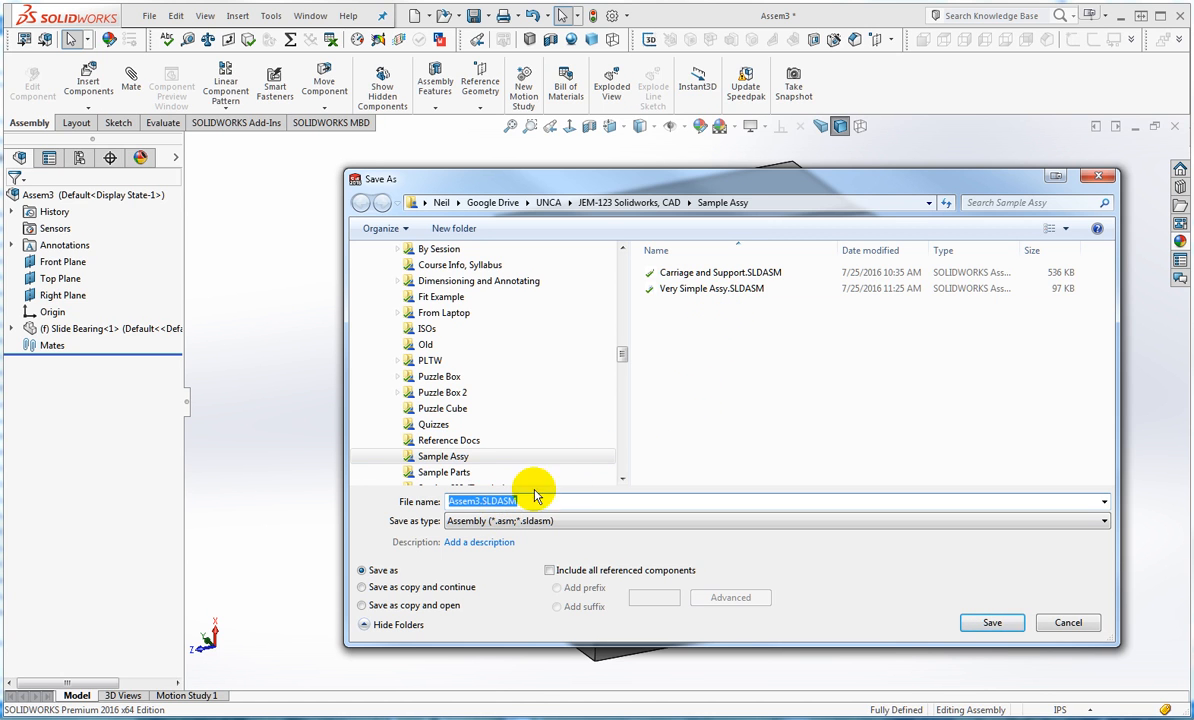
{"action": "left_click", "coordinate": [668, 289]}
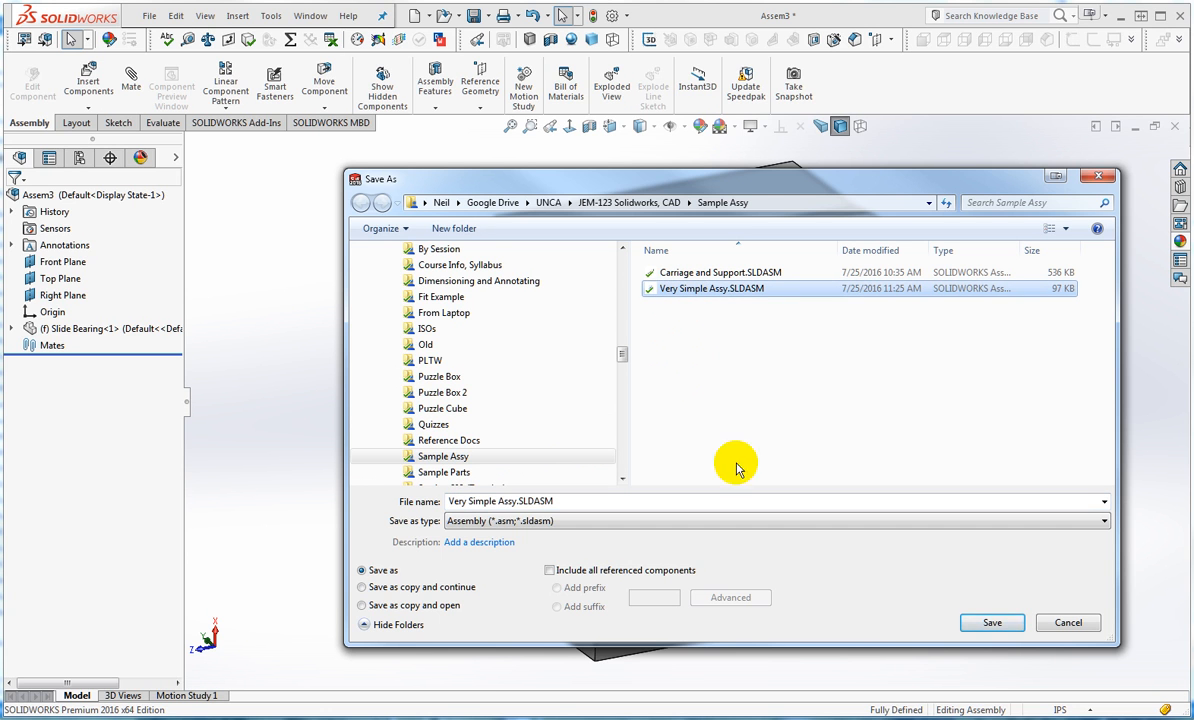
{"action": "left_click", "coordinate": [992, 623]}
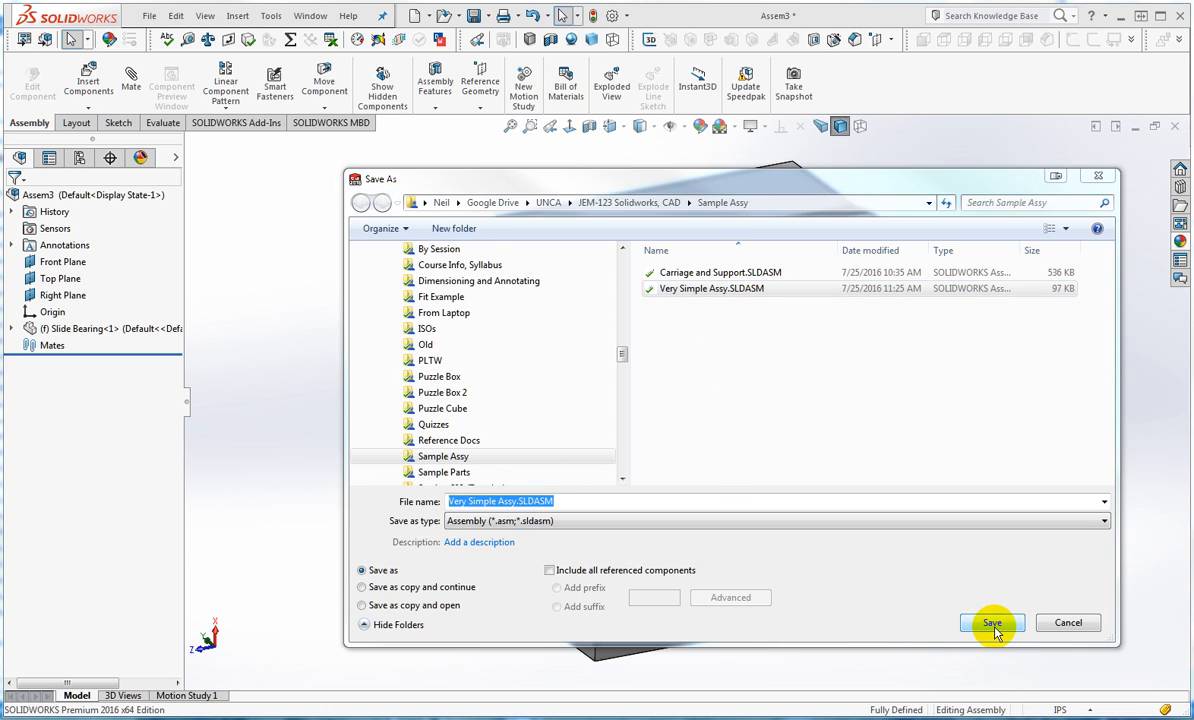
{"action": "left_click", "coordinate": [661, 366]}
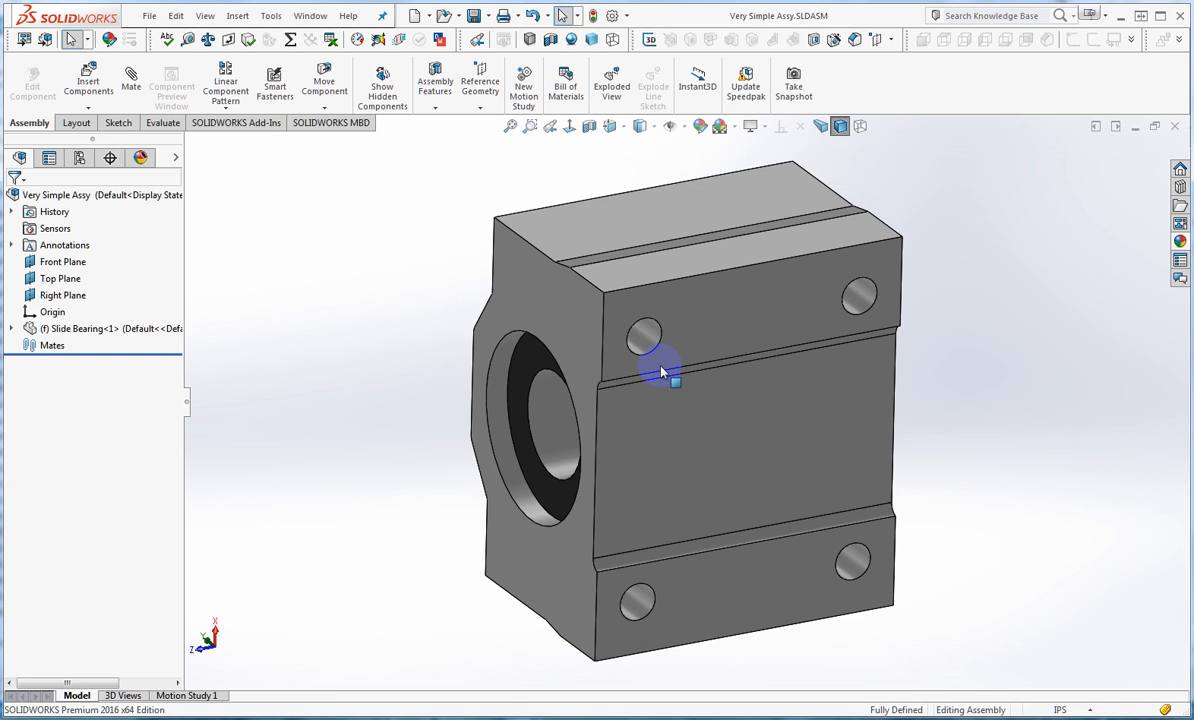
Step: Insert a new part into the assembly, positioned on the slide bearing's upper front face with the two holes
{"action": "key", "text": "f"}
{"action": "scroll", "coordinate": [889, 524], "scroll_direction": "down", "scroll_amount": 1}
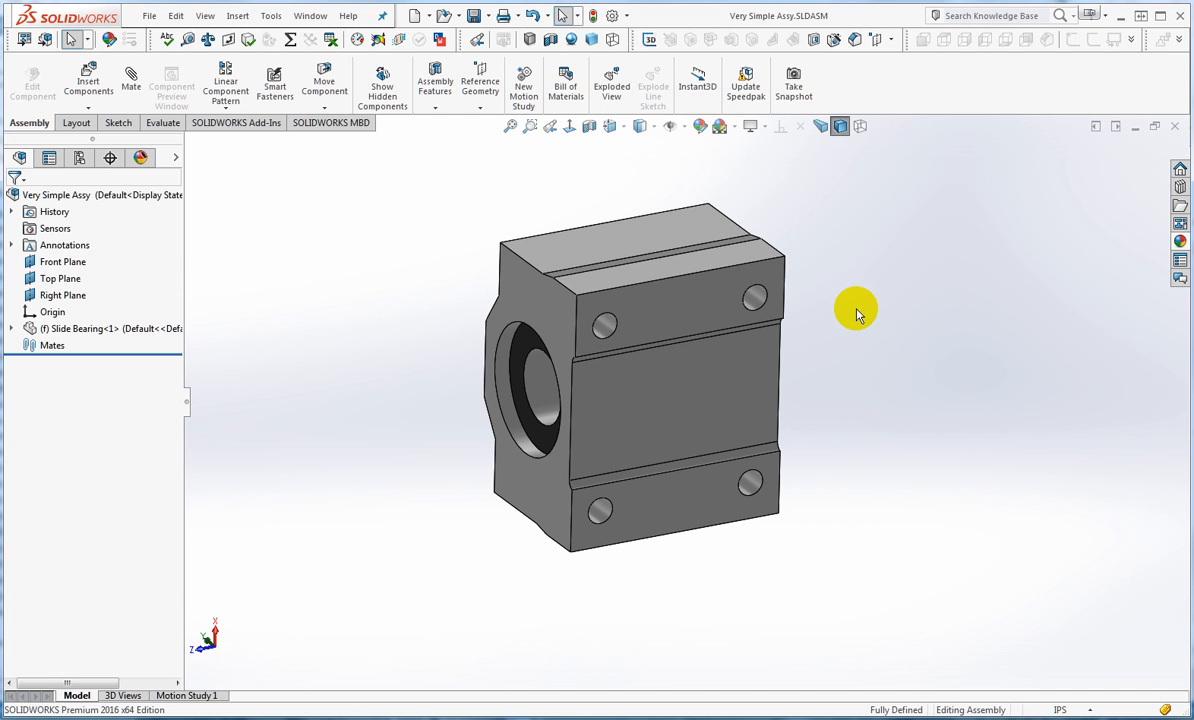
{"action": "left_click", "coordinate": [88, 108]}
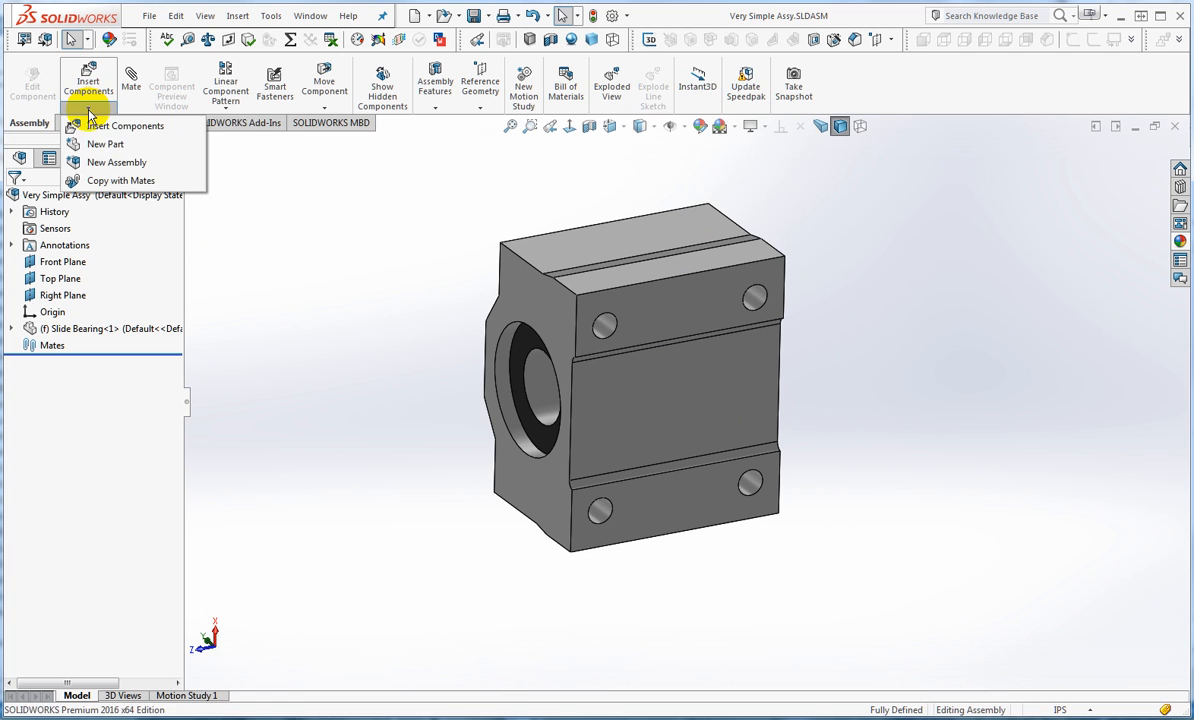
{"action": "left_click", "coordinate": [105, 145]}
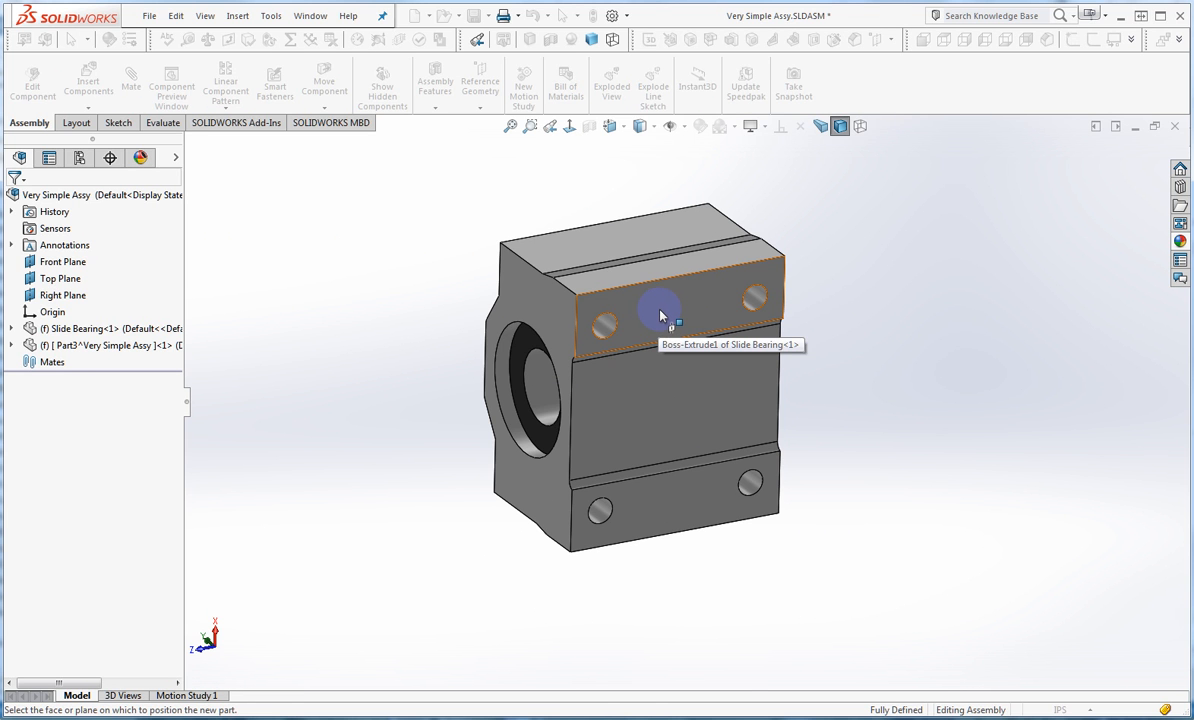
{"action": "left_click", "coordinate": [660, 316]}
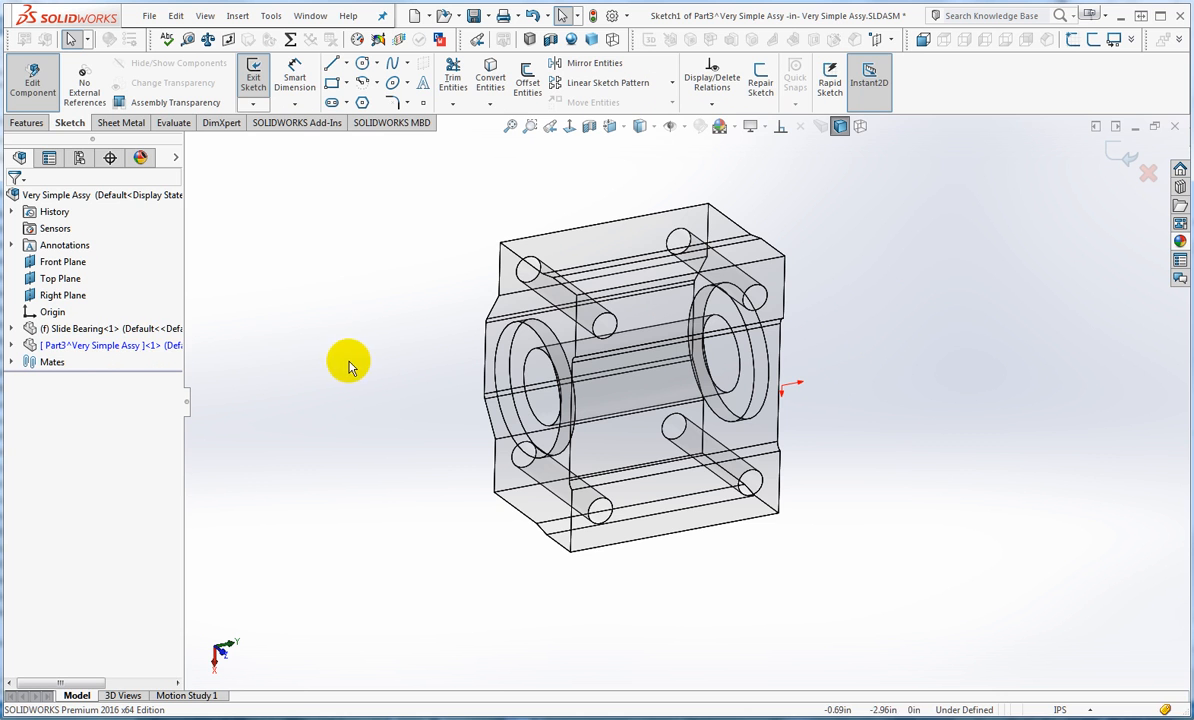
Step: Save the new in-context part to an external file named Simple bracket
{"action": "right_click", "coordinate": [97, 346]}
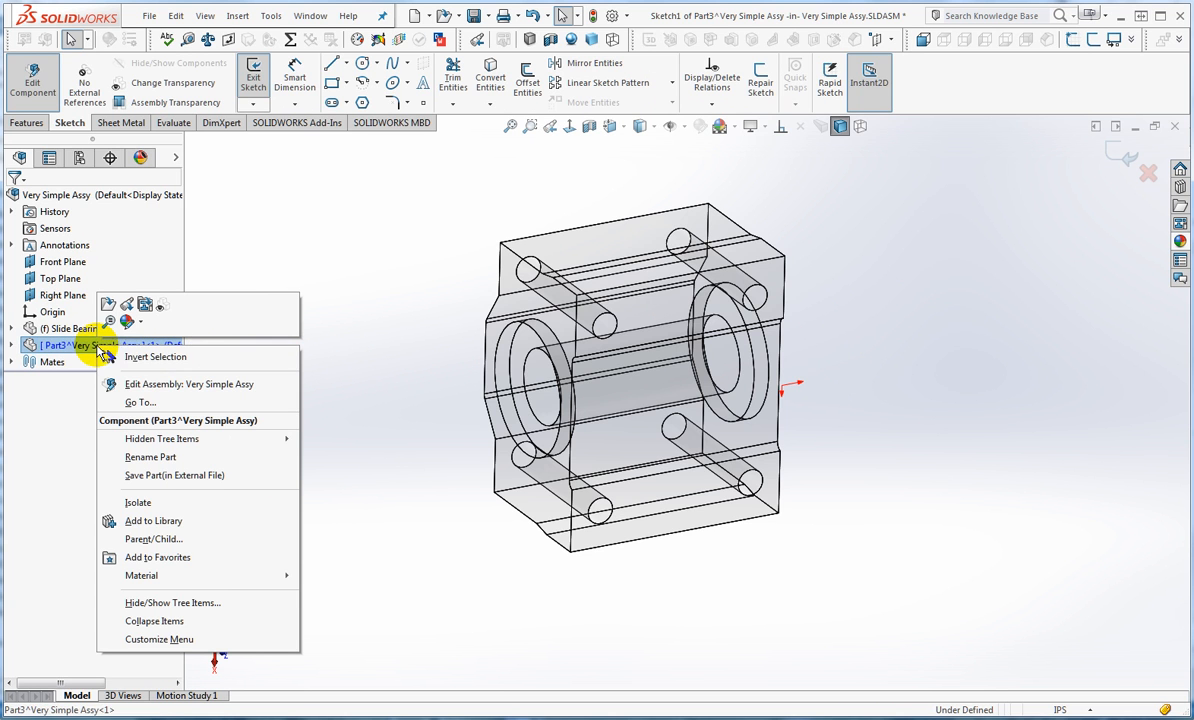
{"action": "left_click", "coordinate": [228, 478]}
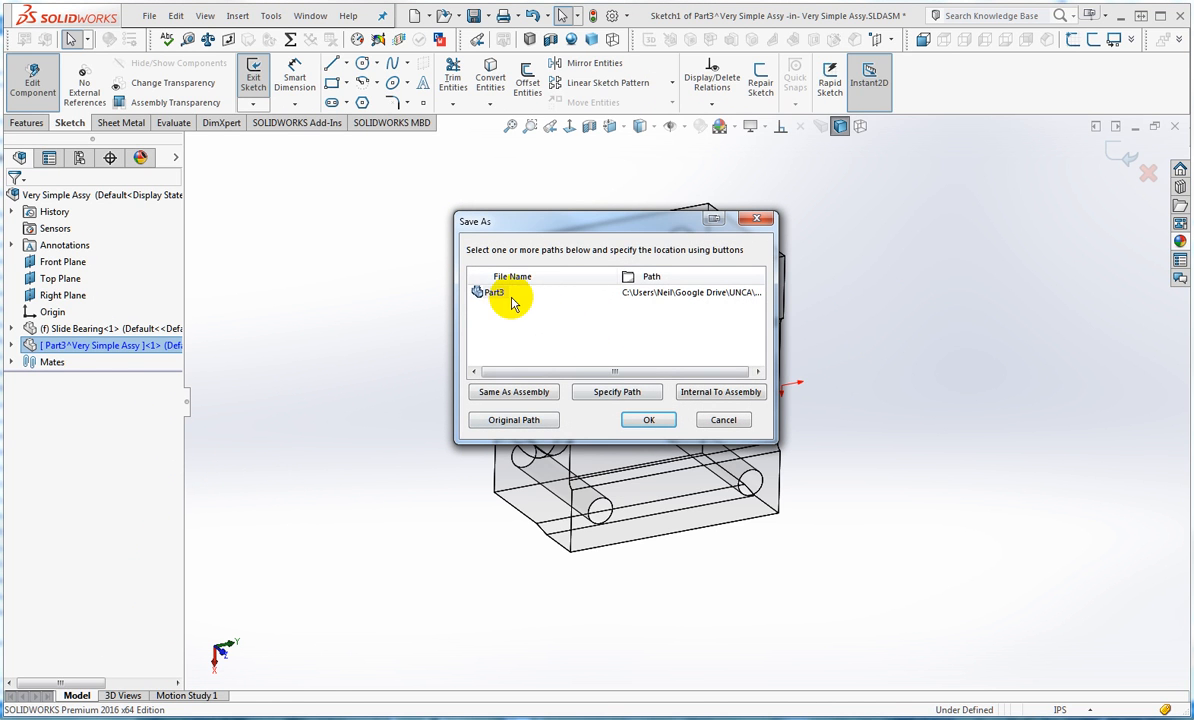
{"action": "double_click", "coordinate": [495, 292]}
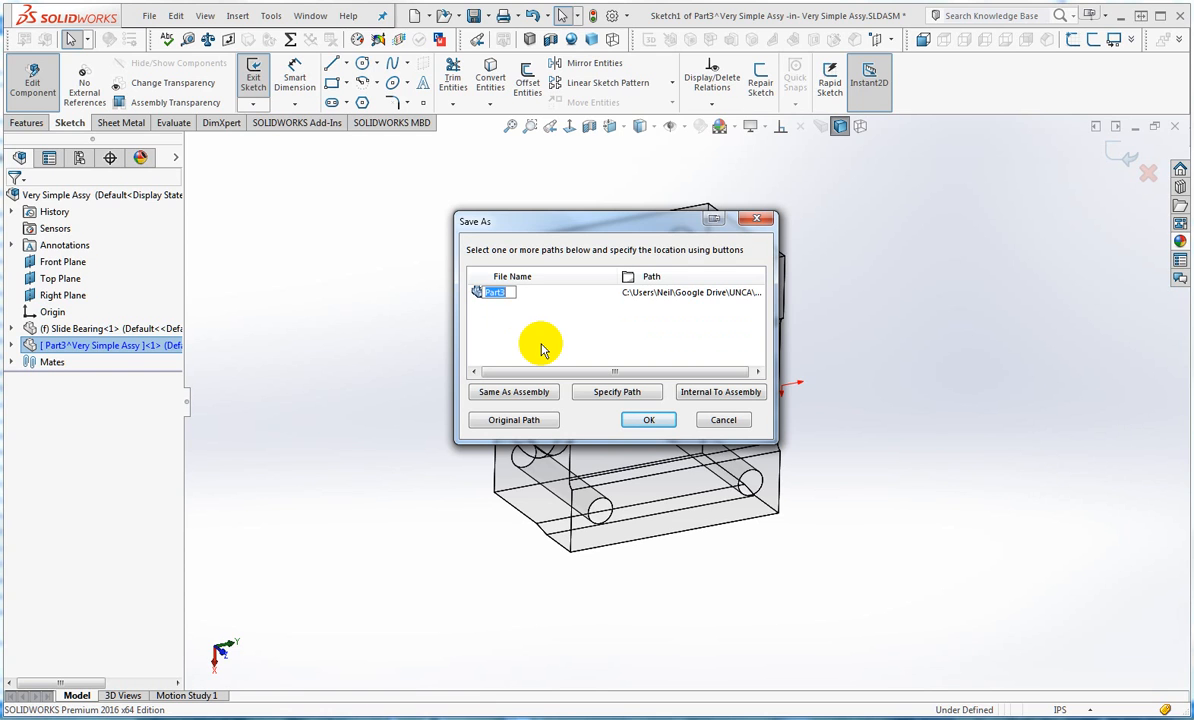
{"action": "type", "text": "Simple brak"}
{"action": "key", "text": "BackSpace"}
{"action": "type", "text": "cket"}
{"action": "left_click", "coordinate": [641, 419]}
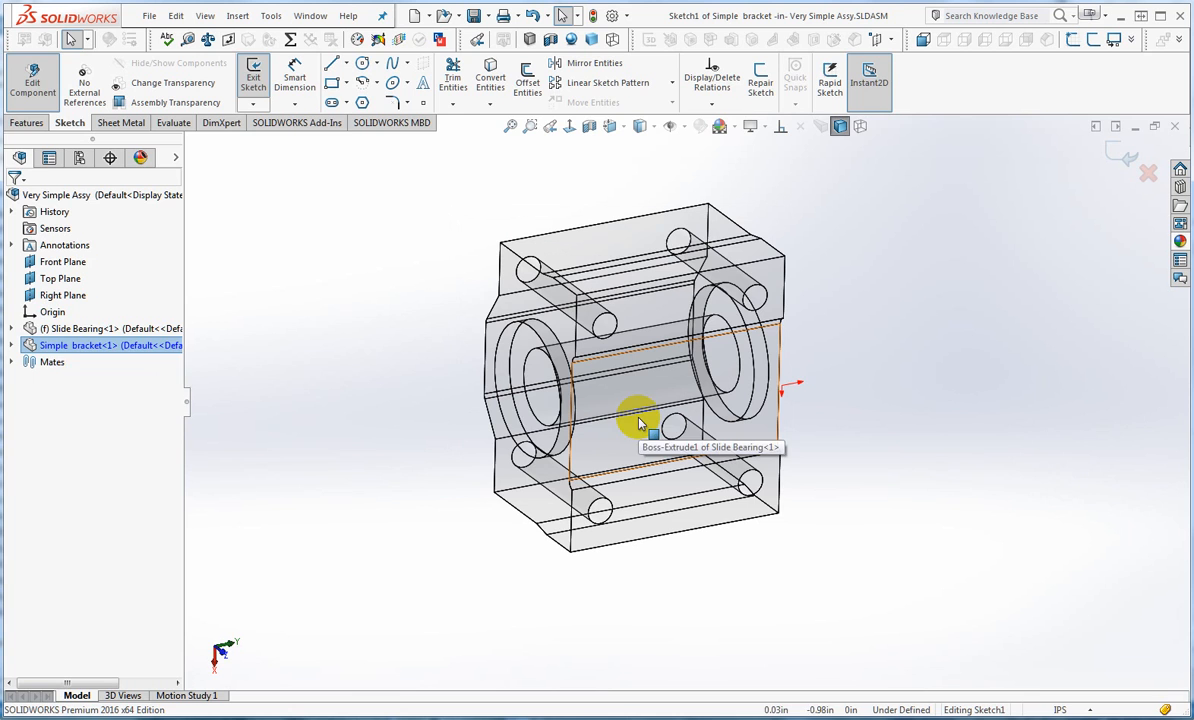
Step: Exit the bracket's empty sketch and start an Extruded Boss/Base sketch on the bearing's upper front face
{"action": "left_click", "coordinate": [81, 351]}
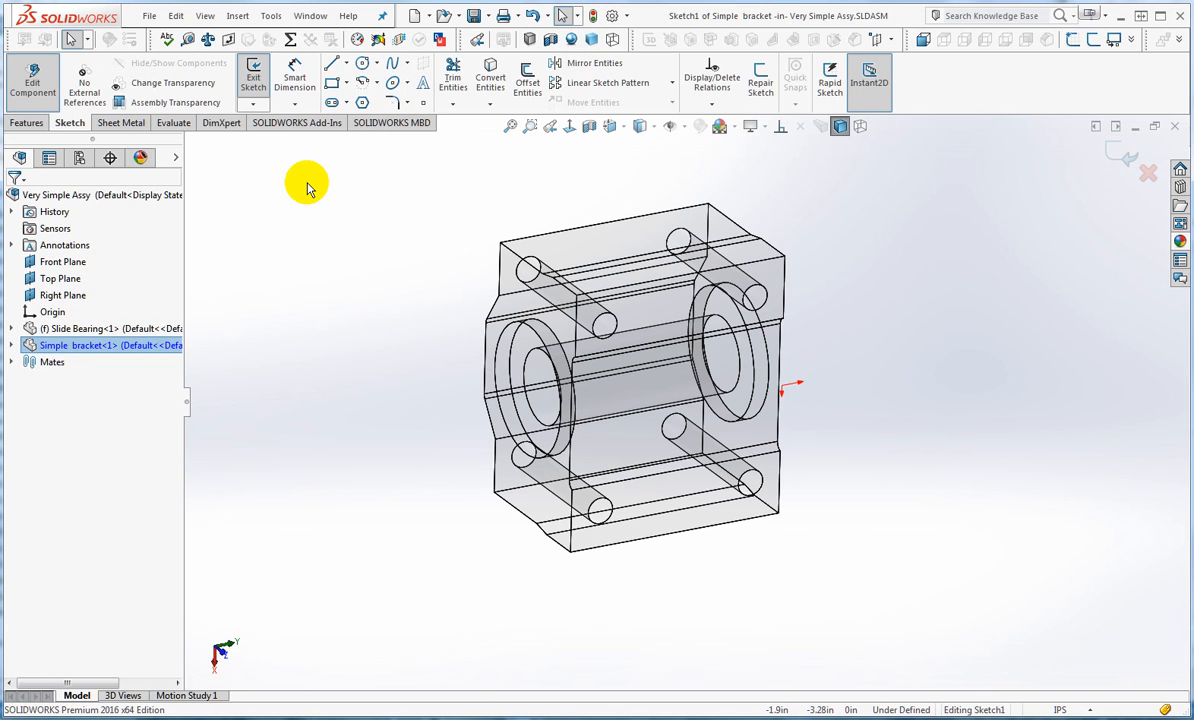
{"action": "left_click", "coordinate": [254, 80]}
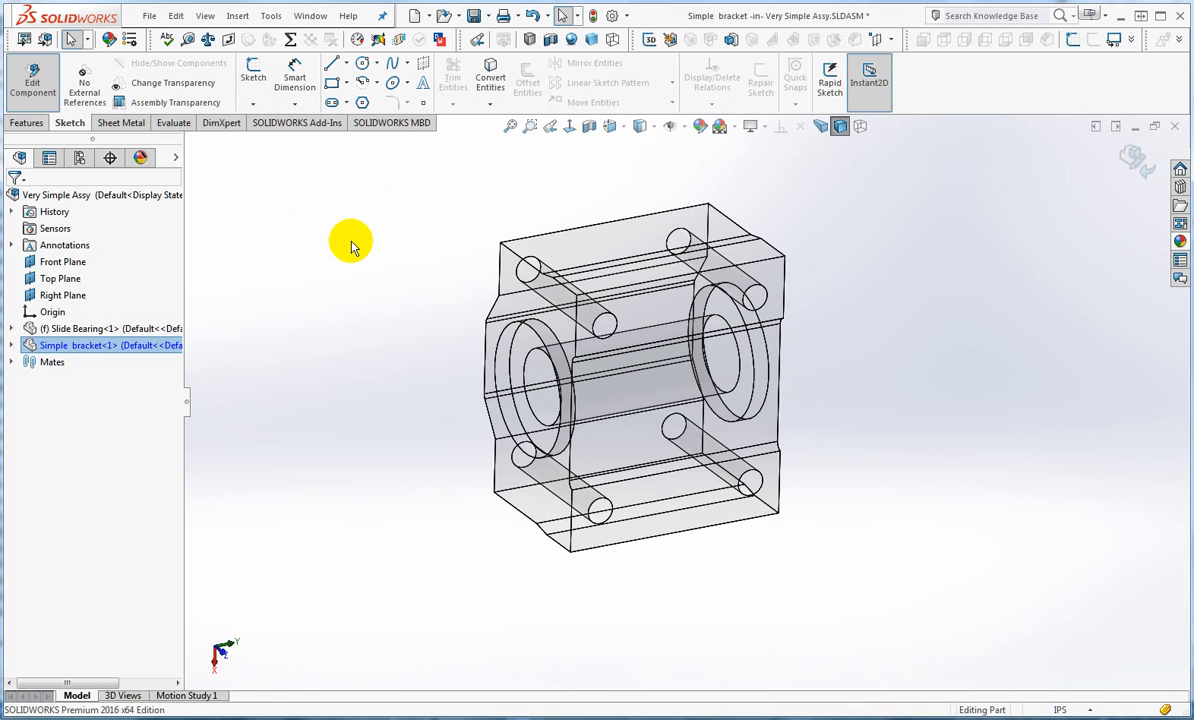
{"action": "left_click", "coordinate": [27, 122]}
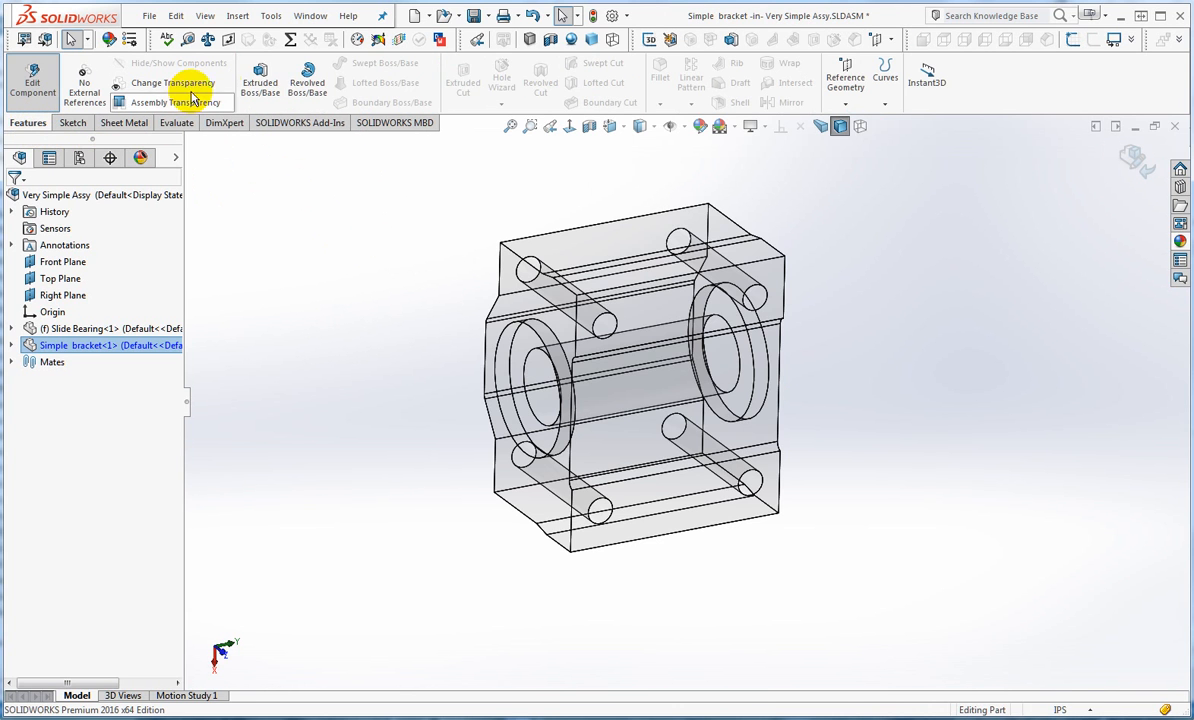
{"action": "left_click", "coordinate": [260, 77]}
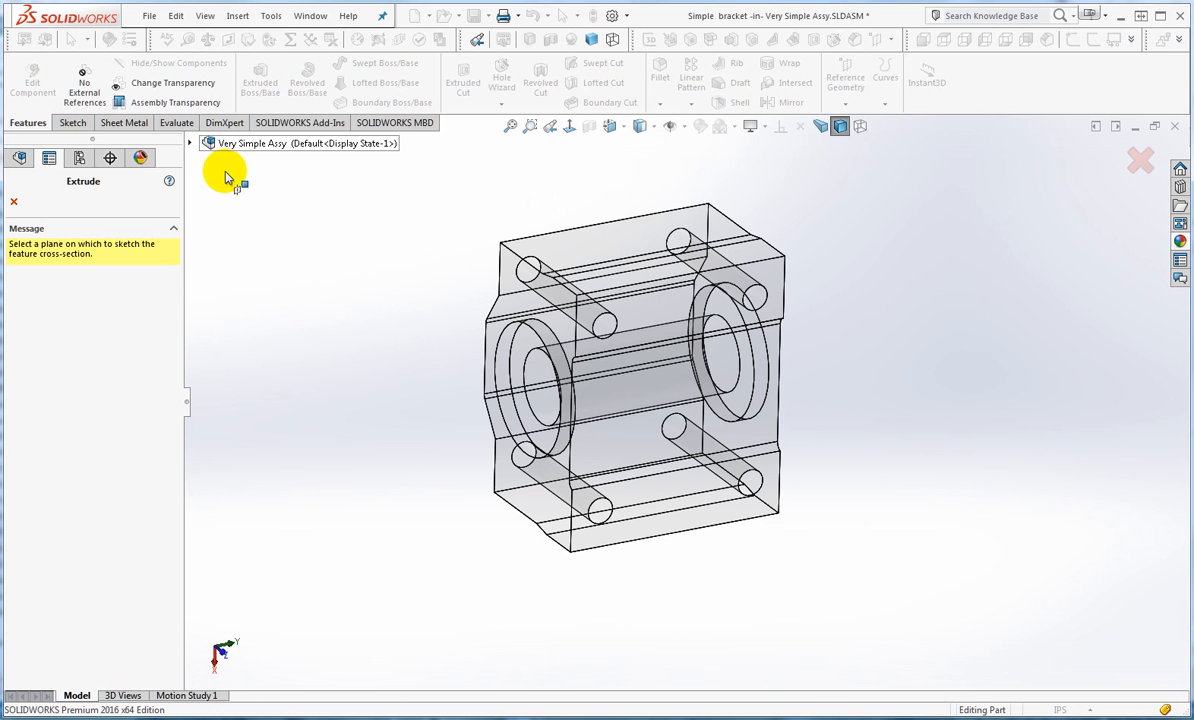
{"action": "left_click", "coordinate": [658, 317]}
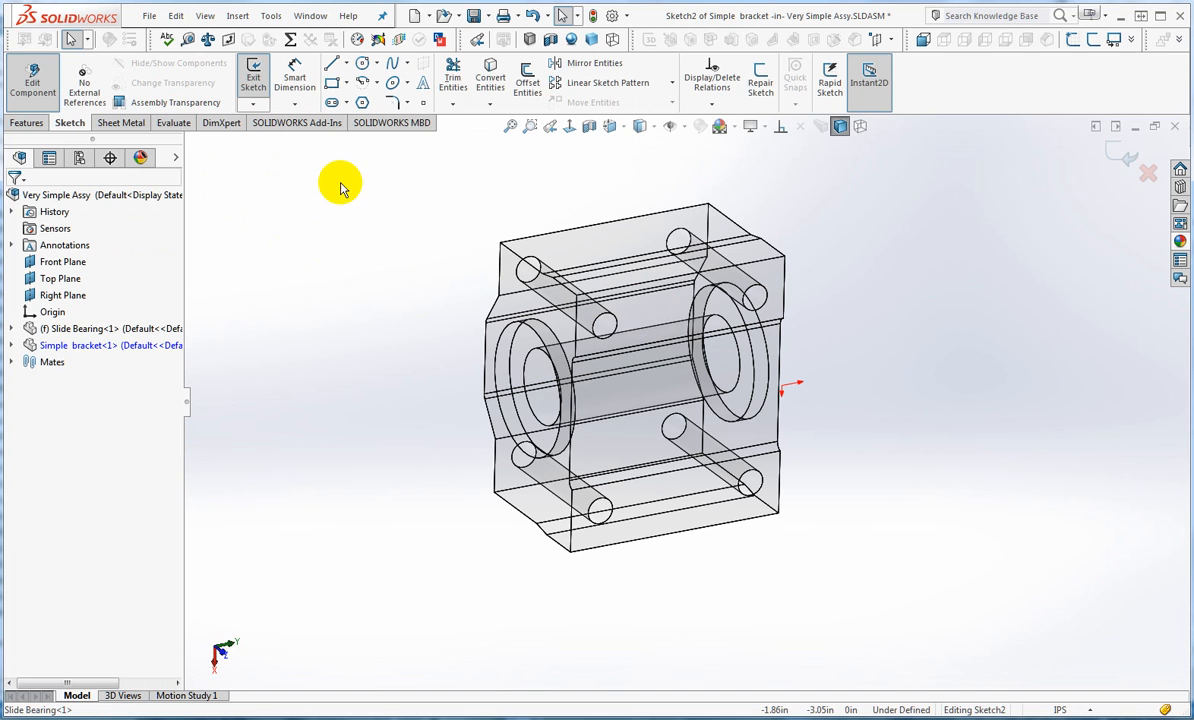
Step: Sketch a corner rectangle spanning the bearing's whole front side, from its upper corner to the diagonally opposite lower corner
{"action": "left_click", "coordinate": [331, 85]}
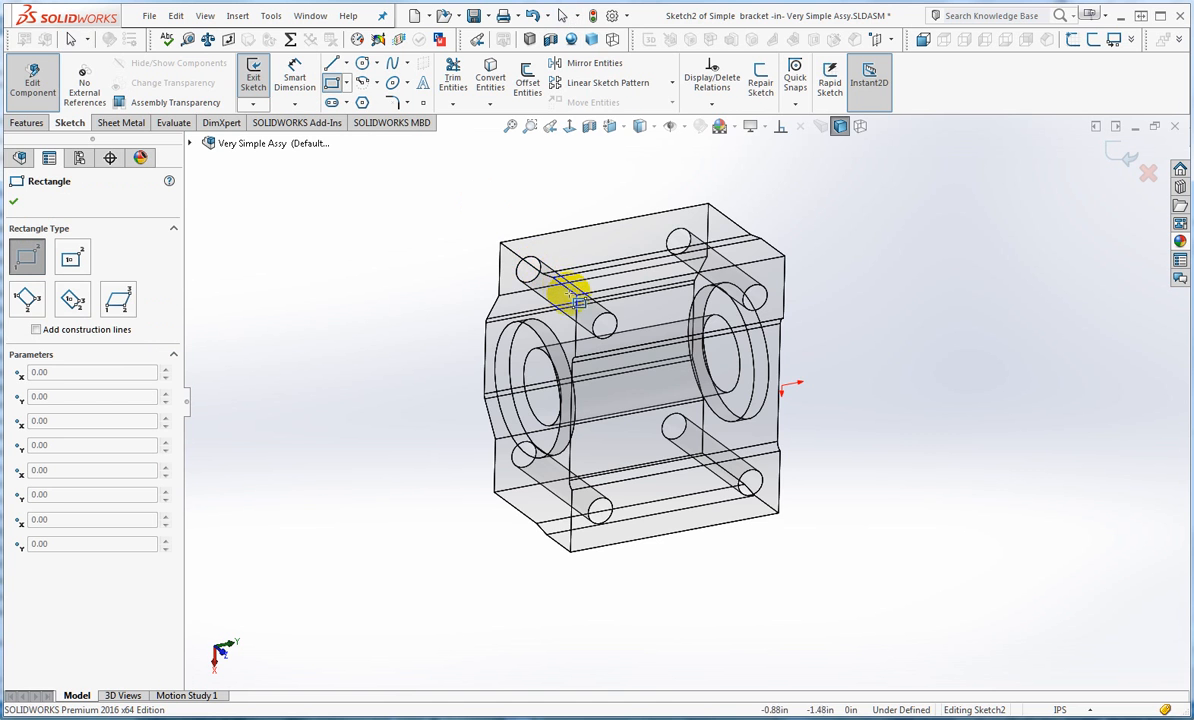
{"action": "scroll", "coordinate": [580, 299], "scroll_direction": "down", "scroll_amount": 4}
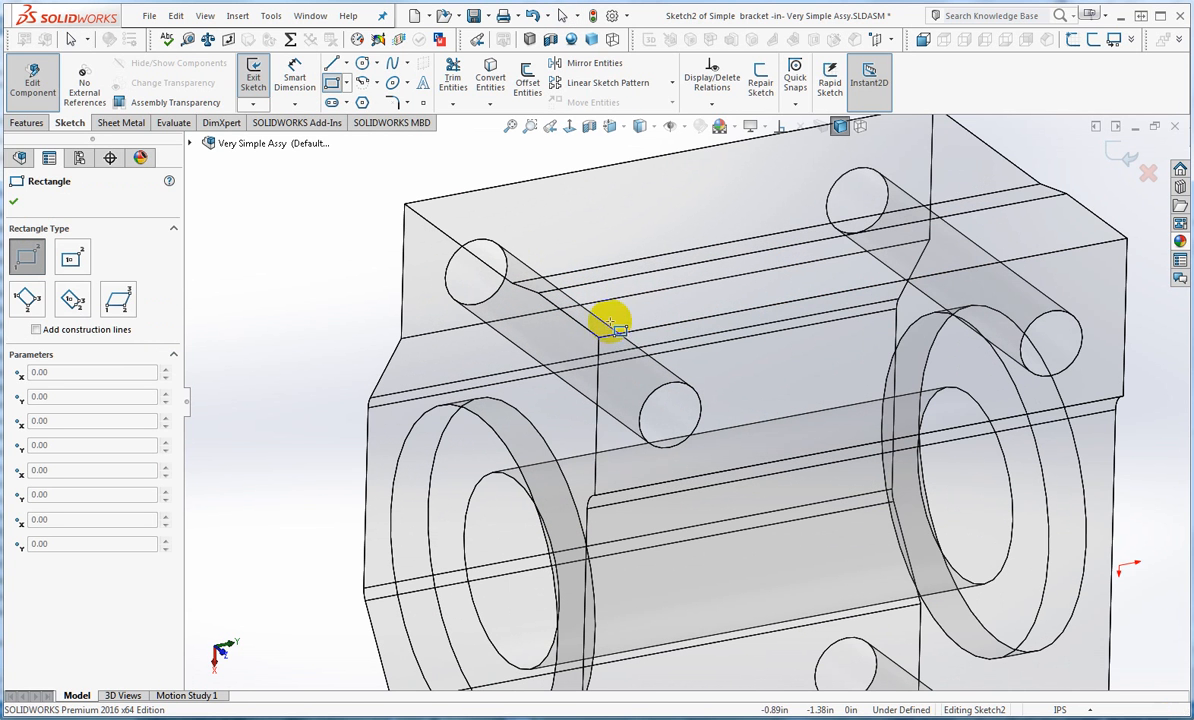
{"action": "left_click", "coordinate": [608, 346]}
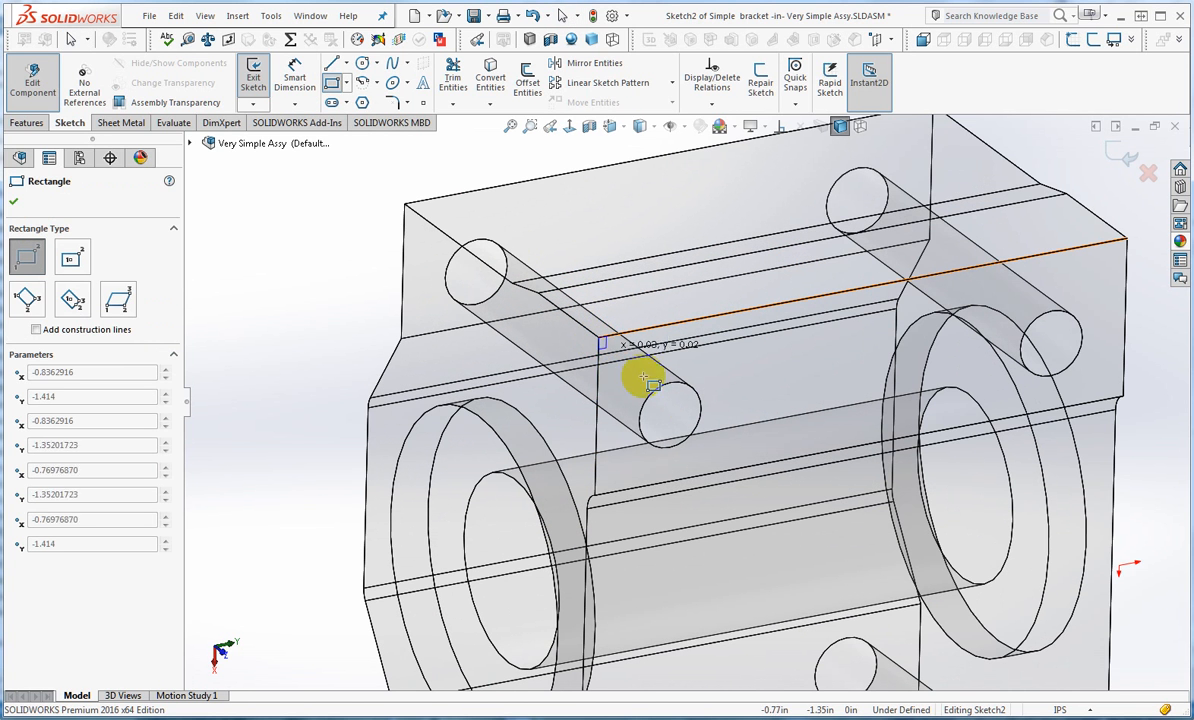
{"action": "scroll", "coordinate": [795, 455], "scroll_direction": "up", "scroll_amount": 6}
{"action": "scroll", "coordinate": [818, 482], "scroll_direction": "down", "scroll_amount": 10}
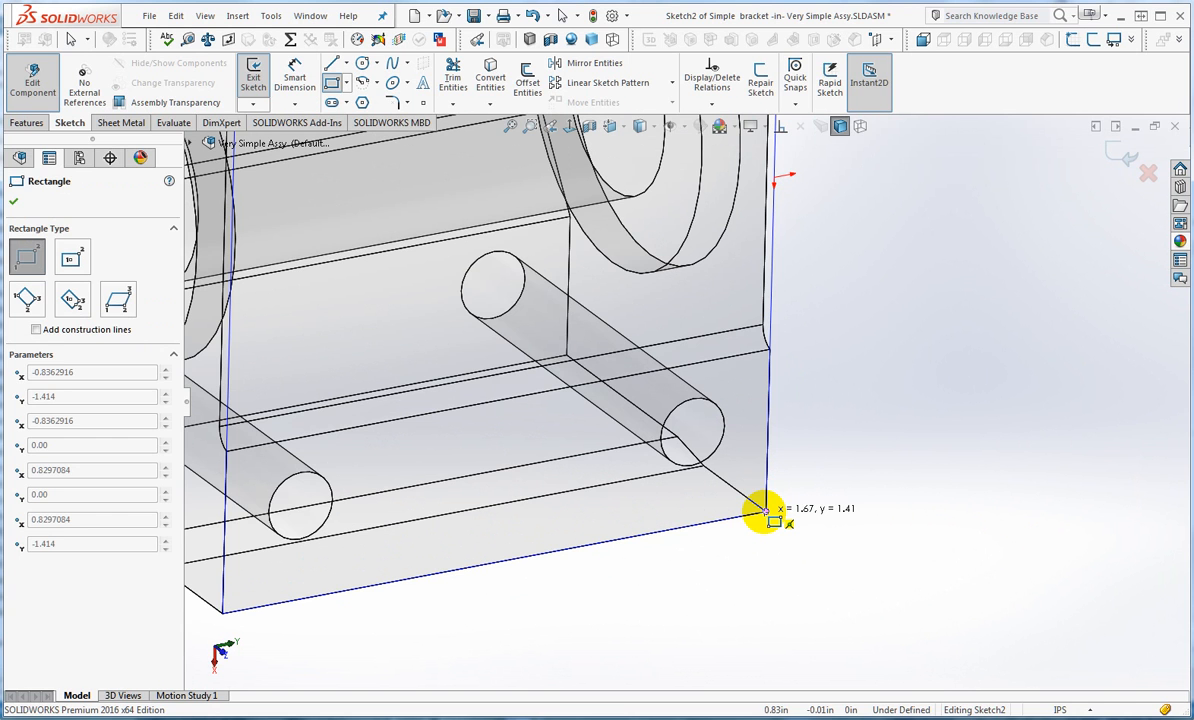
{"action": "left_click", "coordinate": [765, 513]}
{"action": "scroll", "coordinate": [710, 381], "scroll_direction": "up", "scroll_amount": 10}
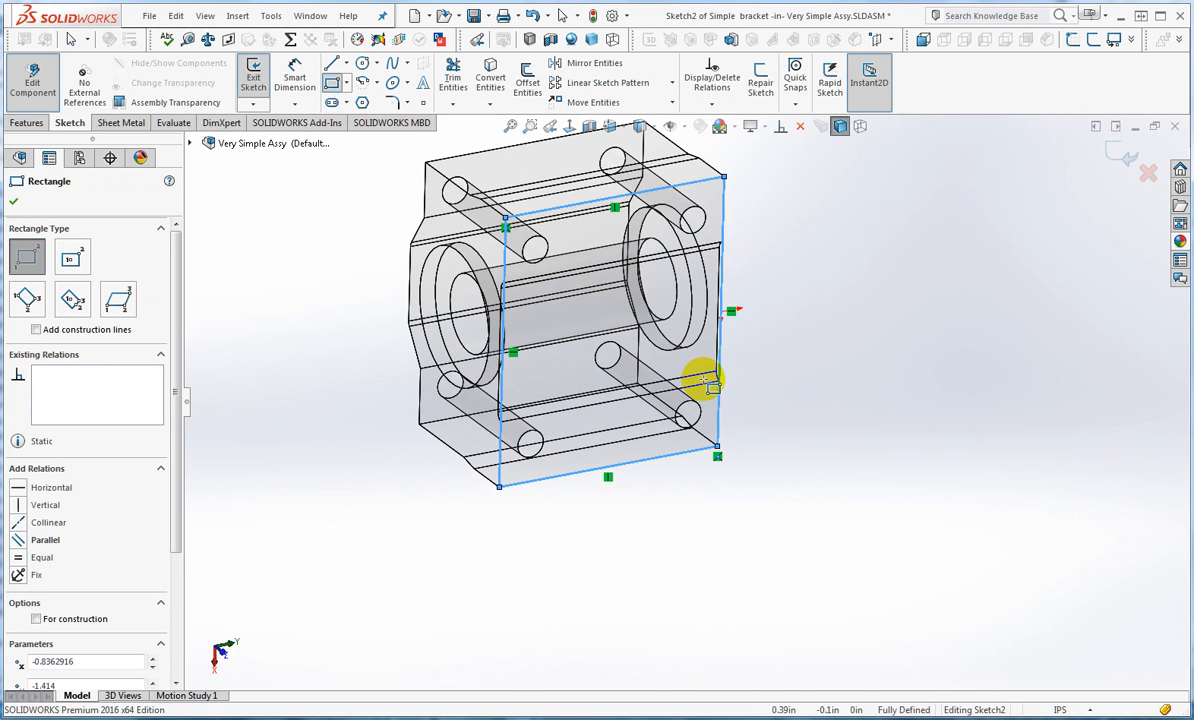
{"action": "left_click", "coordinate": [14, 204]}
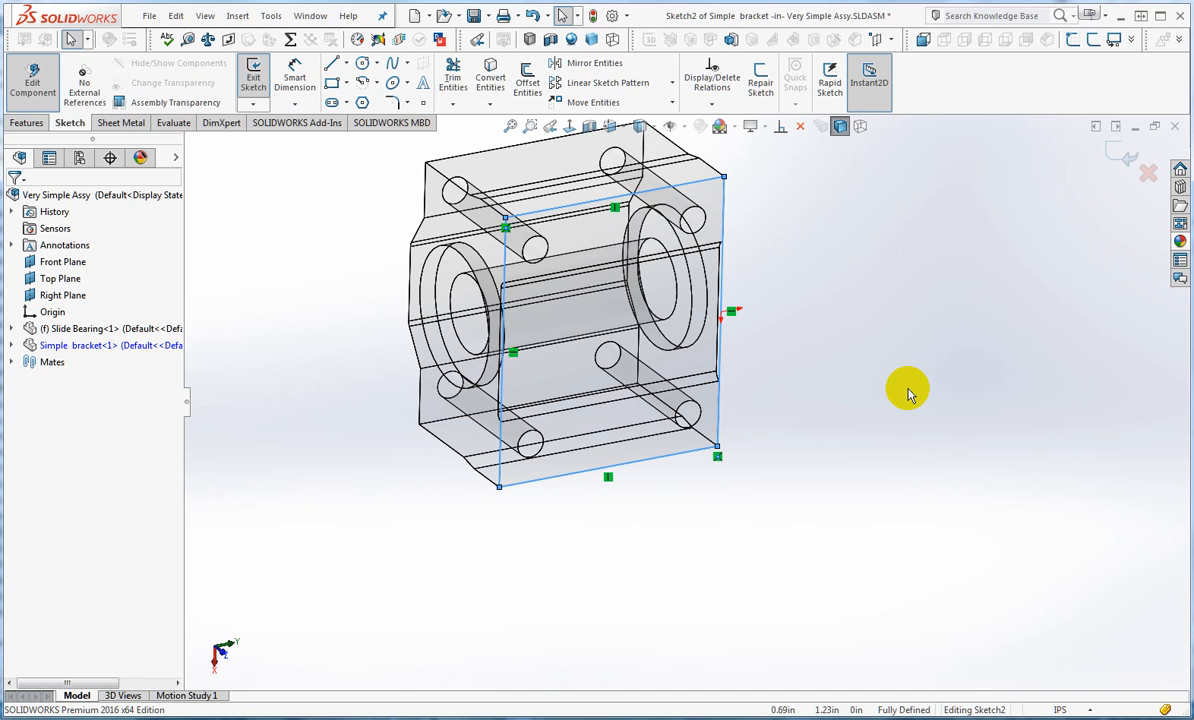
Step: Convert the circular edges of the bearing's four front mounting holes into sketch entities
{"action": "left_click", "coordinate": [491, 80]}
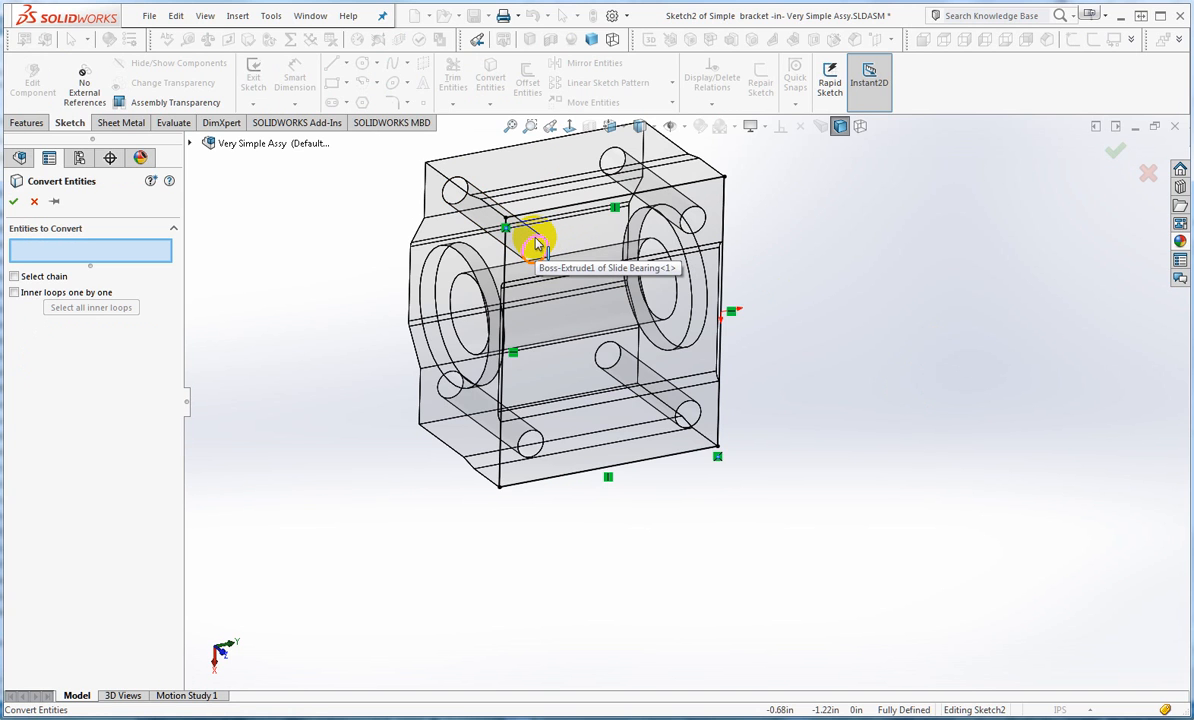
{"action": "left_click", "coordinate": [536, 241]}
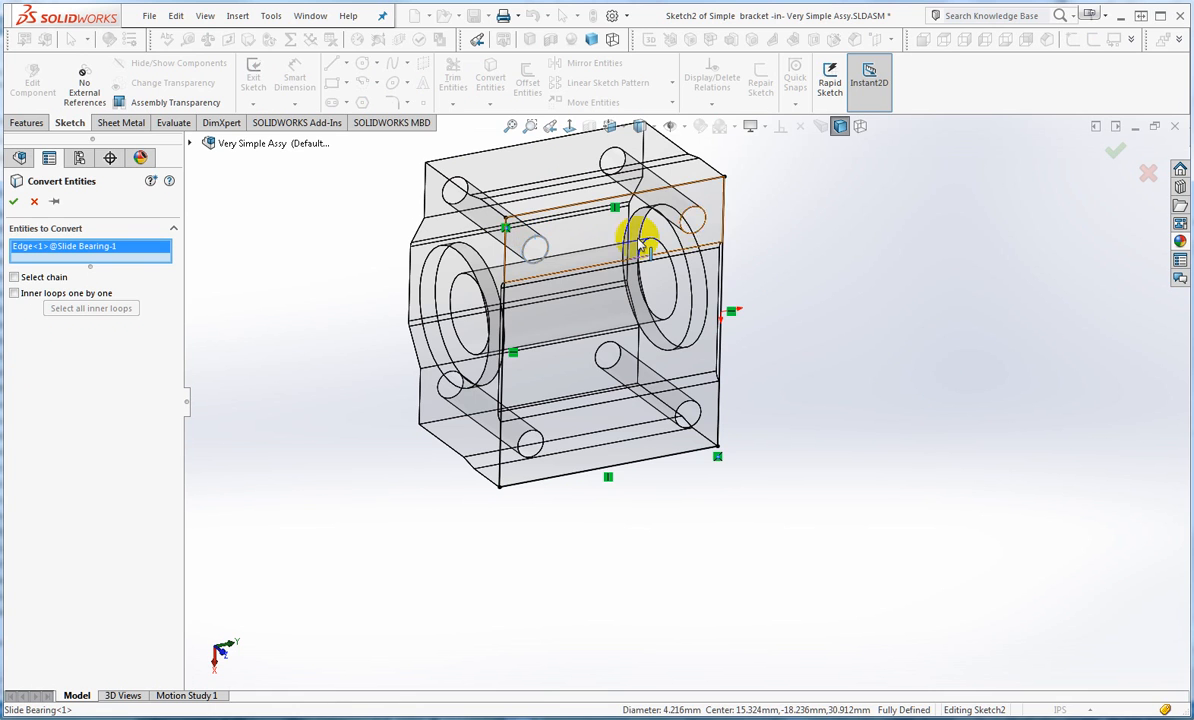
{"action": "left_click", "coordinate": [704, 217]}
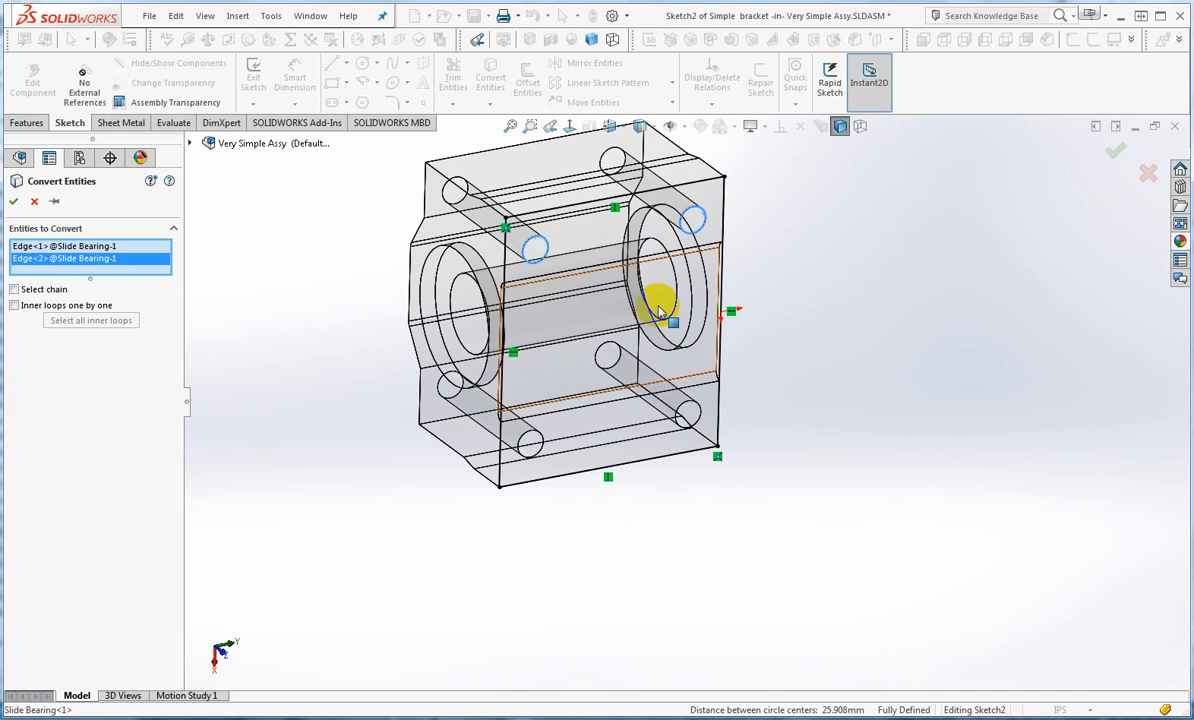
{"action": "left_click", "coordinate": [537, 440]}
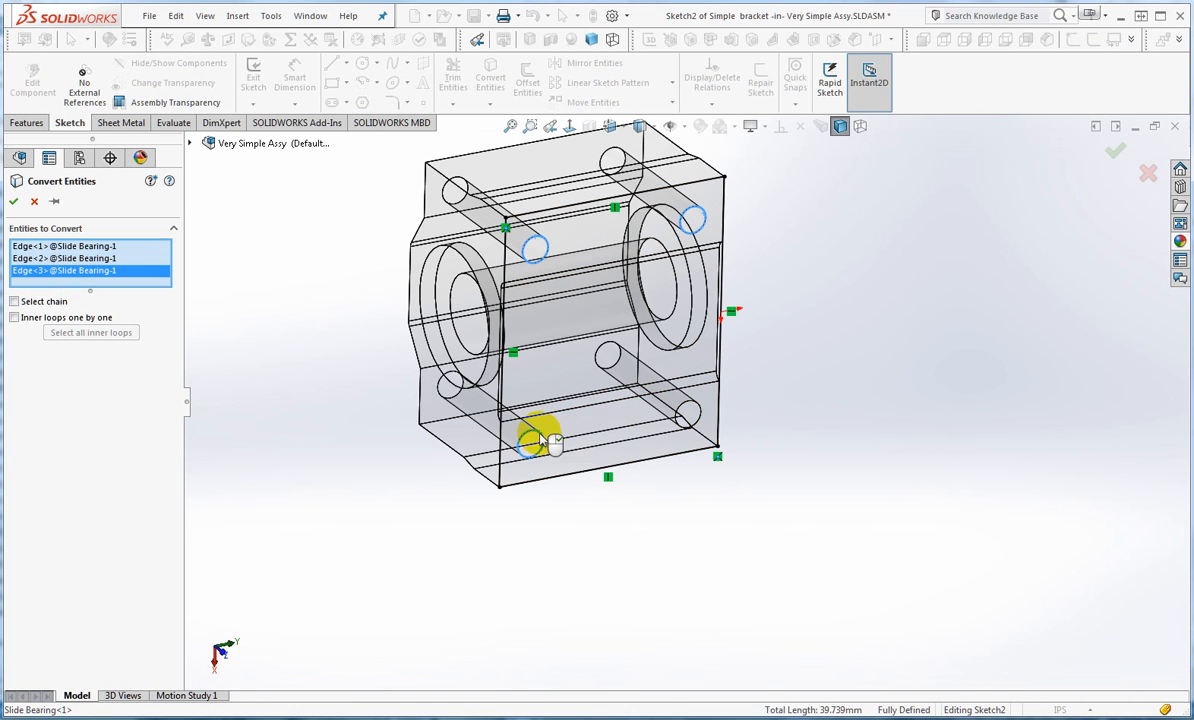
{"action": "left_click", "coordinate": [700, 412]}
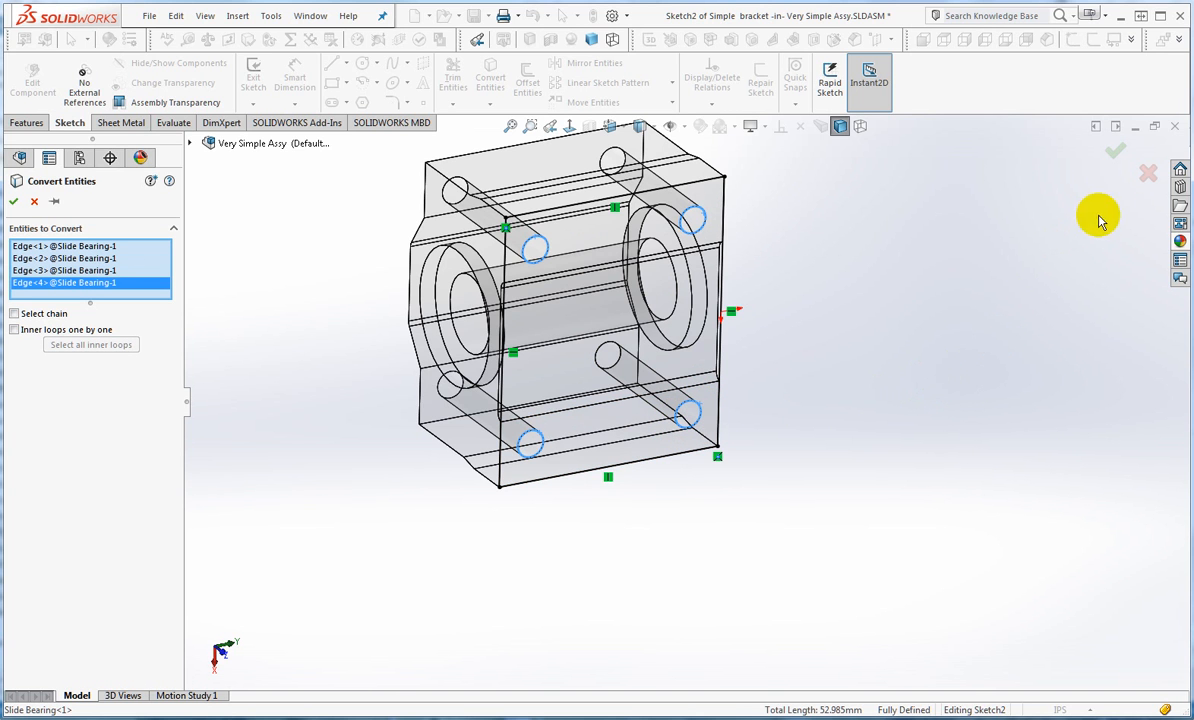
{"action": "left_click", "coordinate": [1114, 155]}
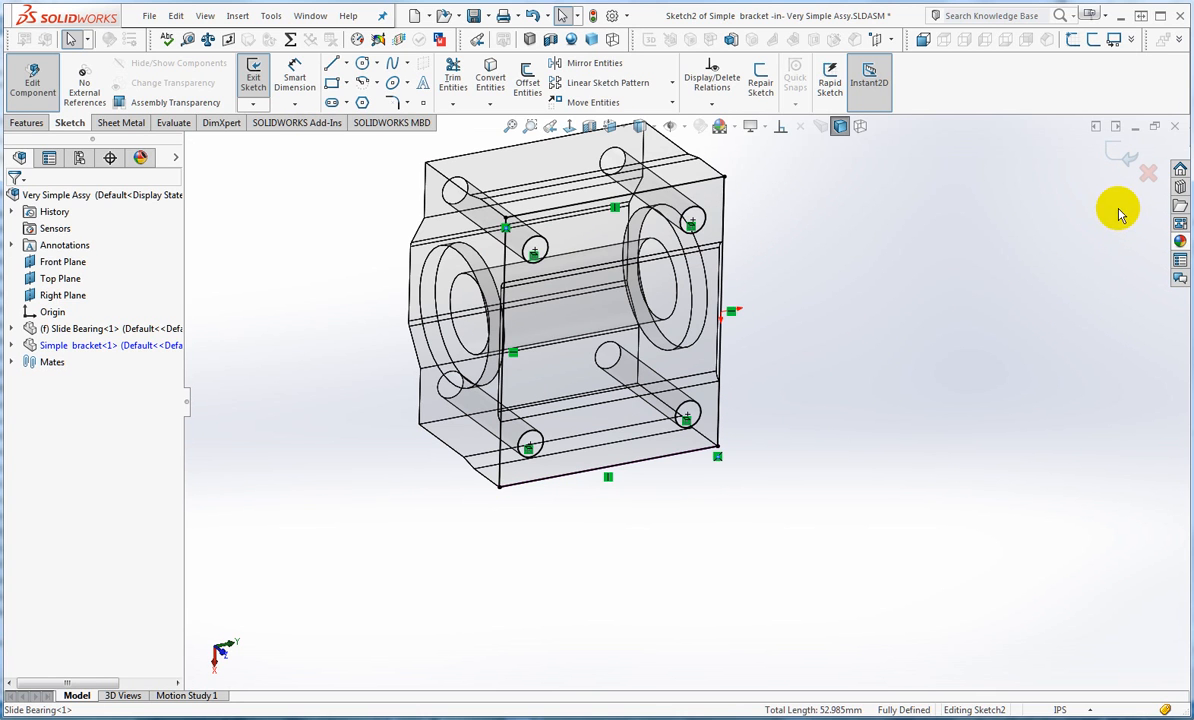
Step: Extrude the rectangle-and-holes sketch as a Blind boss 0.25 in deep, outward from the bearing's front face
{"action": "left_click", "coordinate": [1125, 155]}
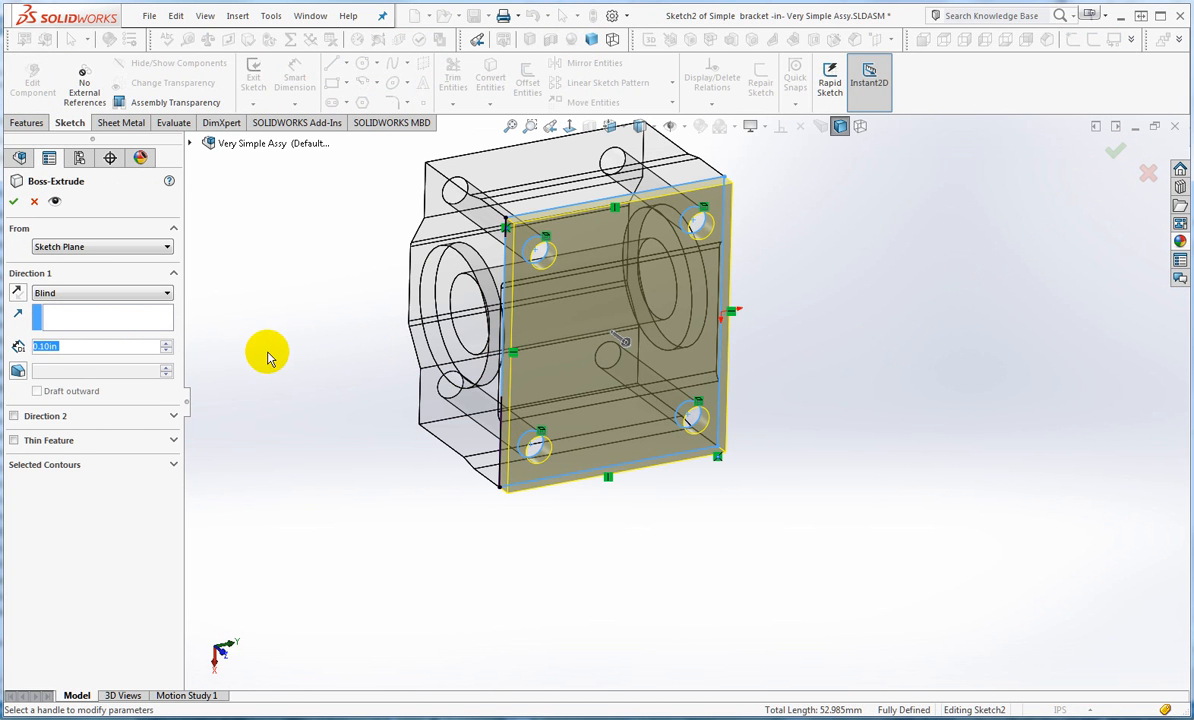
{"action": "middle_click_drag", "start_coordinate": [518, 281], "coordinate": [488, 266]}
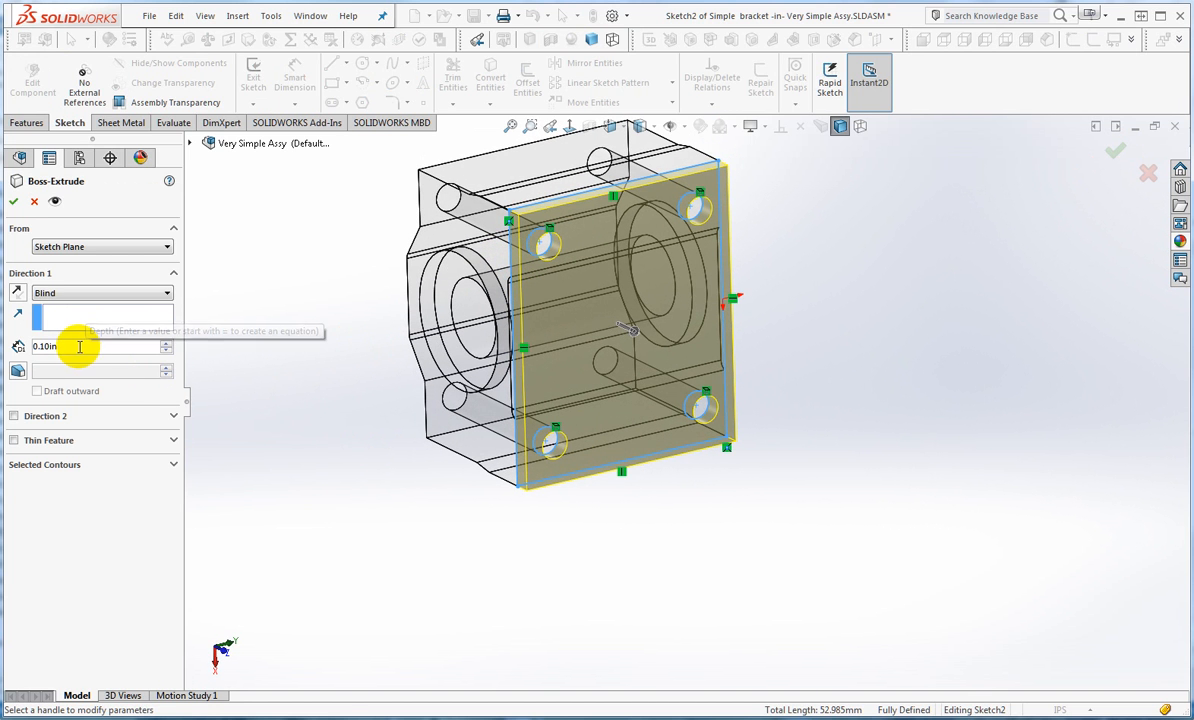
{"action": "left_click", "coordinate": [46, 346]}
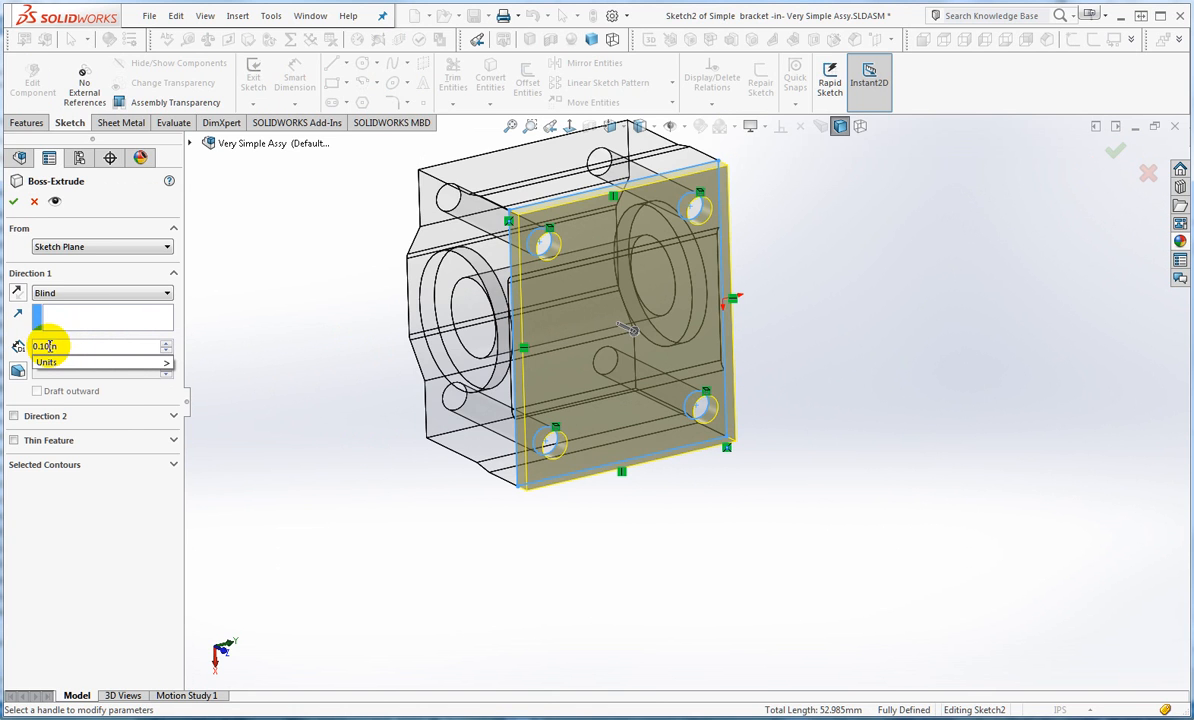
{"action": "key", "text": "BackSpace"}
{"action": "key", "text": "BackSpace"}
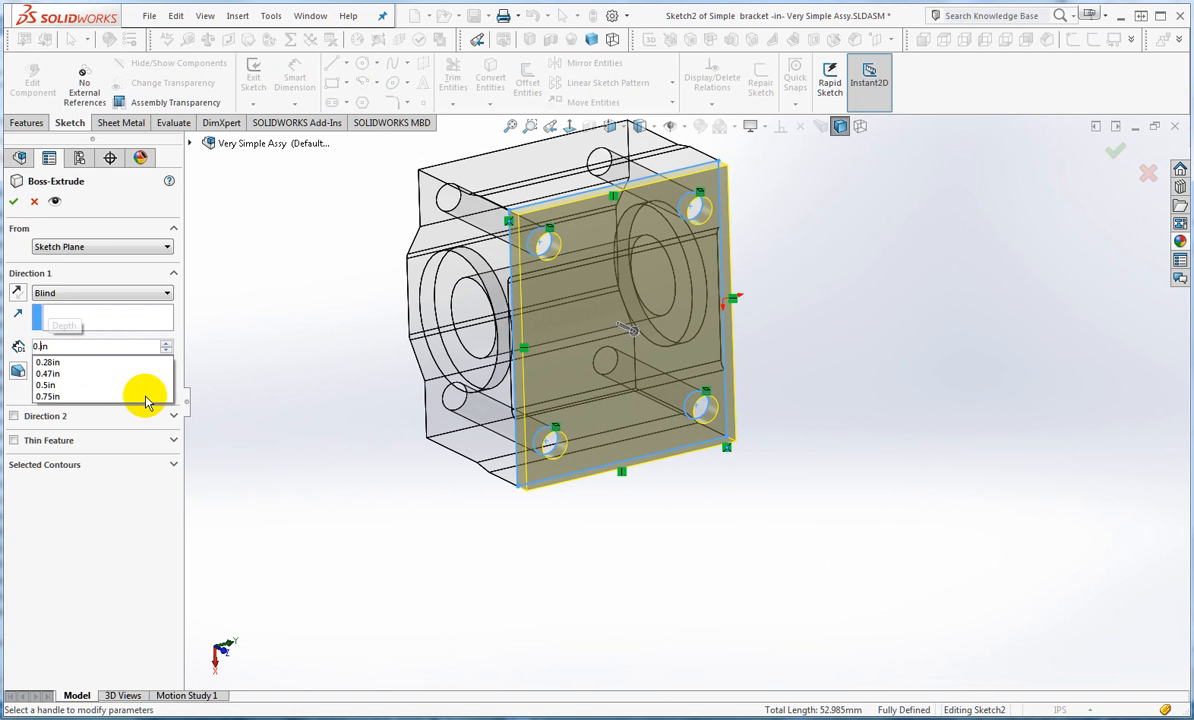
{"action": "type", "text": "25"}
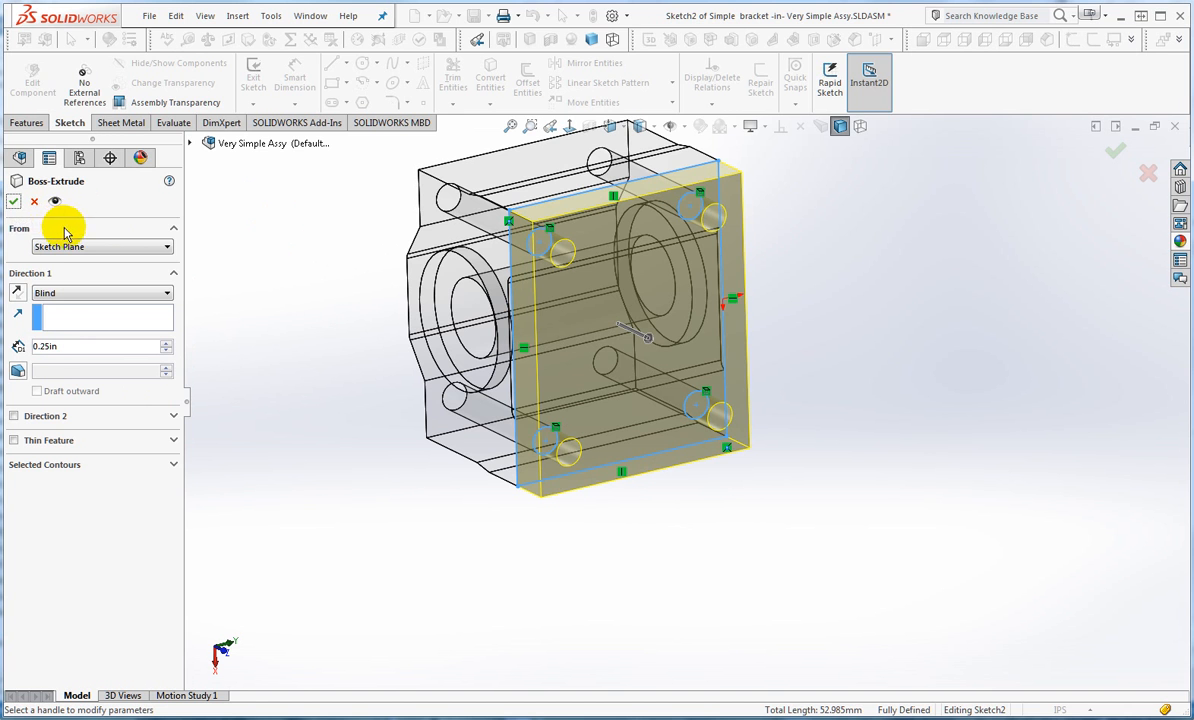
{"action": "left_click", "coordinate": [14, 201]}
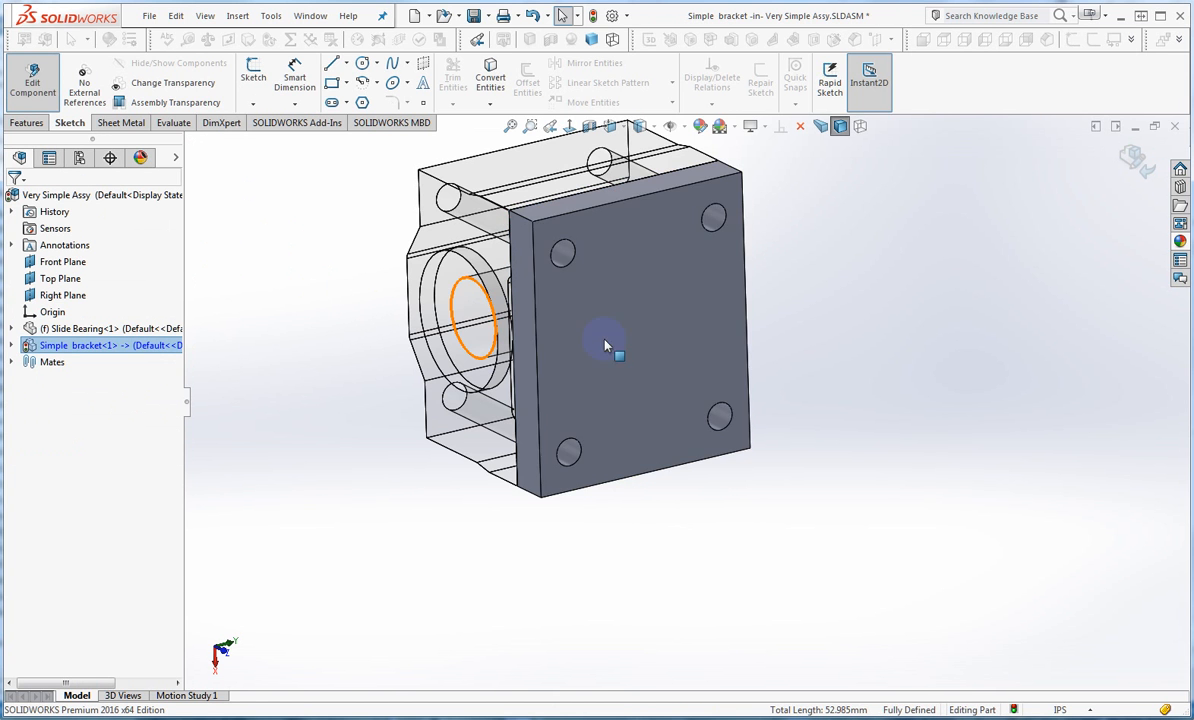
Step: Finish editing the bracket part and return to the assembly
{"action": "mouse_move", "coordinate": [648, 357]}
{"action": "middle_mouse_down"}
{"action": "mouse_move", "coordinate": [672, 272]}
{"action": "mouse_move", "coordinate": [642, 373]}
{"action": "mouse_move", "coordinate": [664, 370]}
{"action": "mouse_move", "coordinate": [648, 365]}
{"action": "middle_mouse_up"}
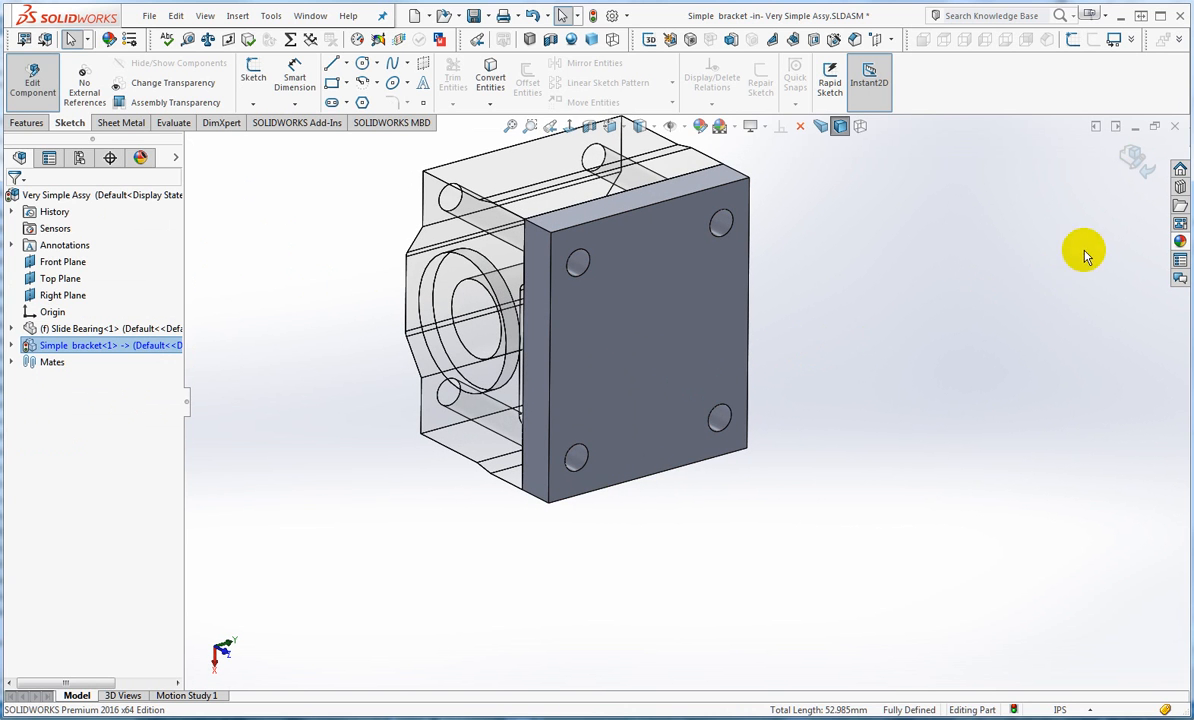
{"action": "left_click", "coordinate": [1135, 160]}
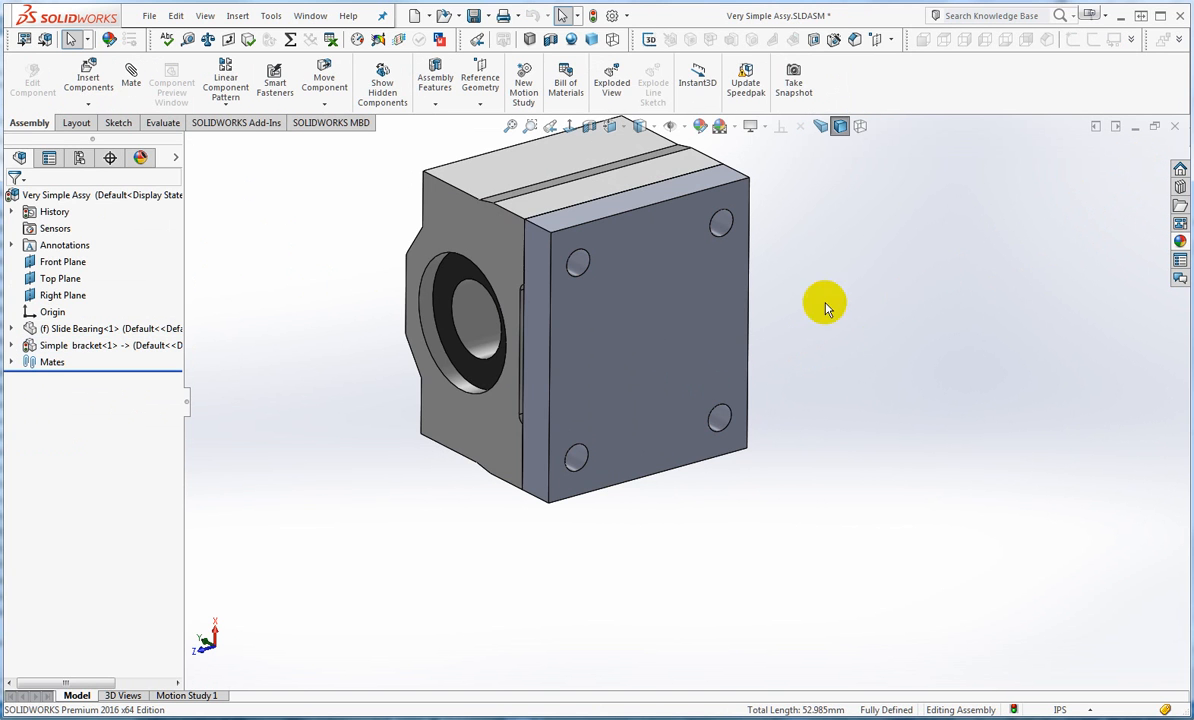
{"action": "middle_click_drag", "start_coordinate": [646, 316], "coordinate": [598, 344]}
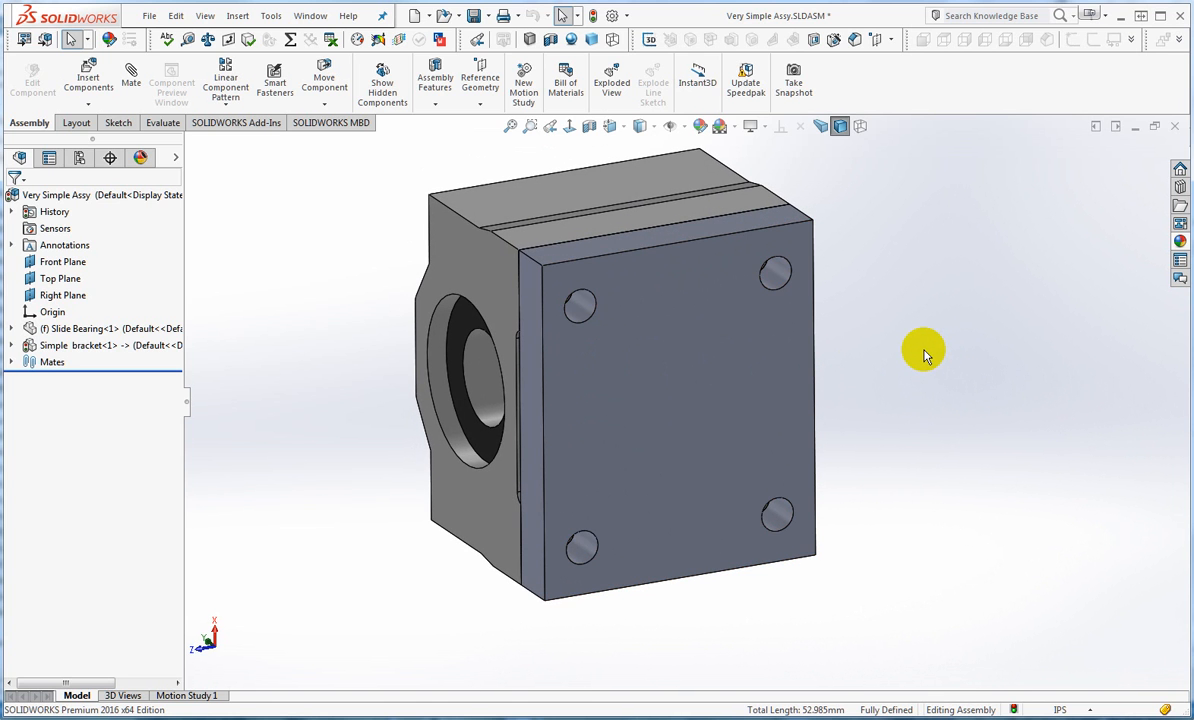
Step: Open the Simple bracket part for editing within the assembly again
{"action": "left_click", "coordinate": [725, 312]}
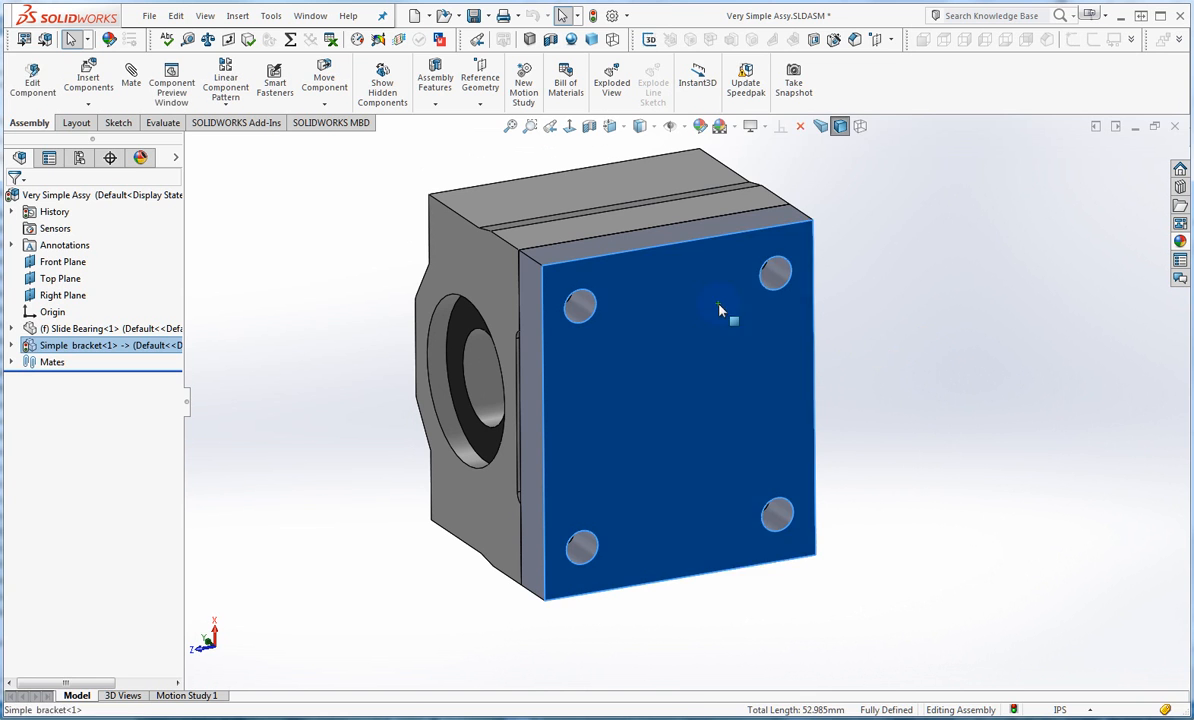
{"action": "right_click", "coordinate": [722, 312]}
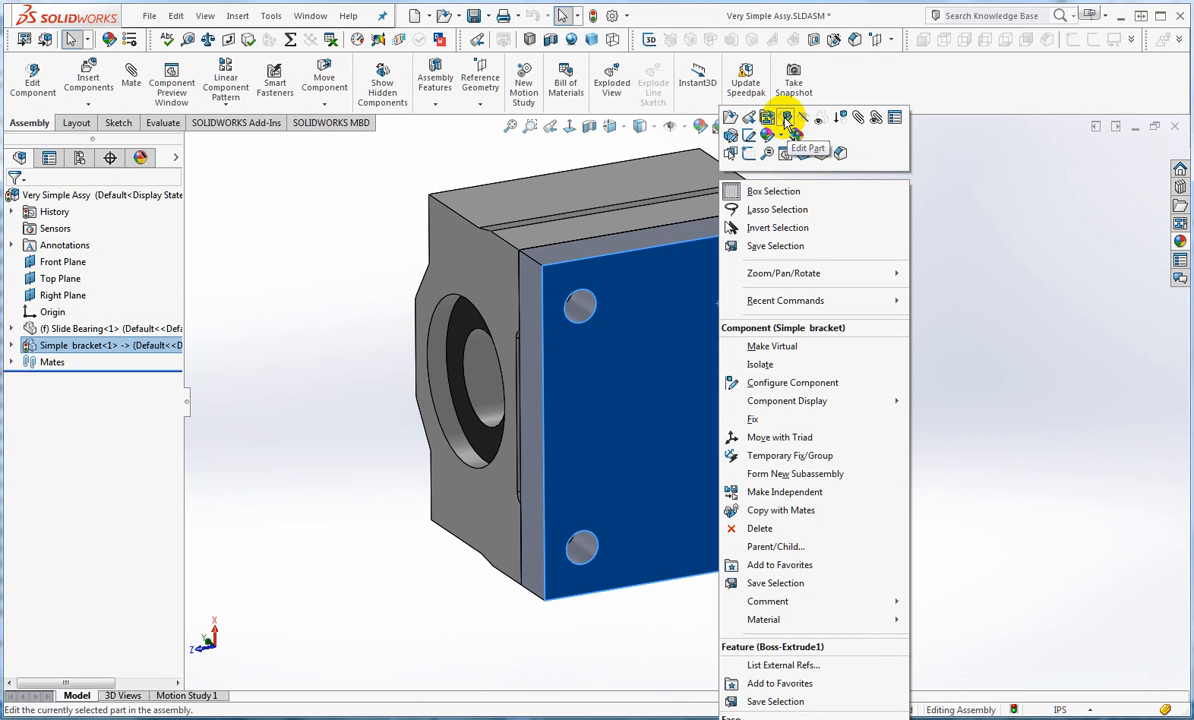
{"action": "left_click", "coordinate": [786, 119]}
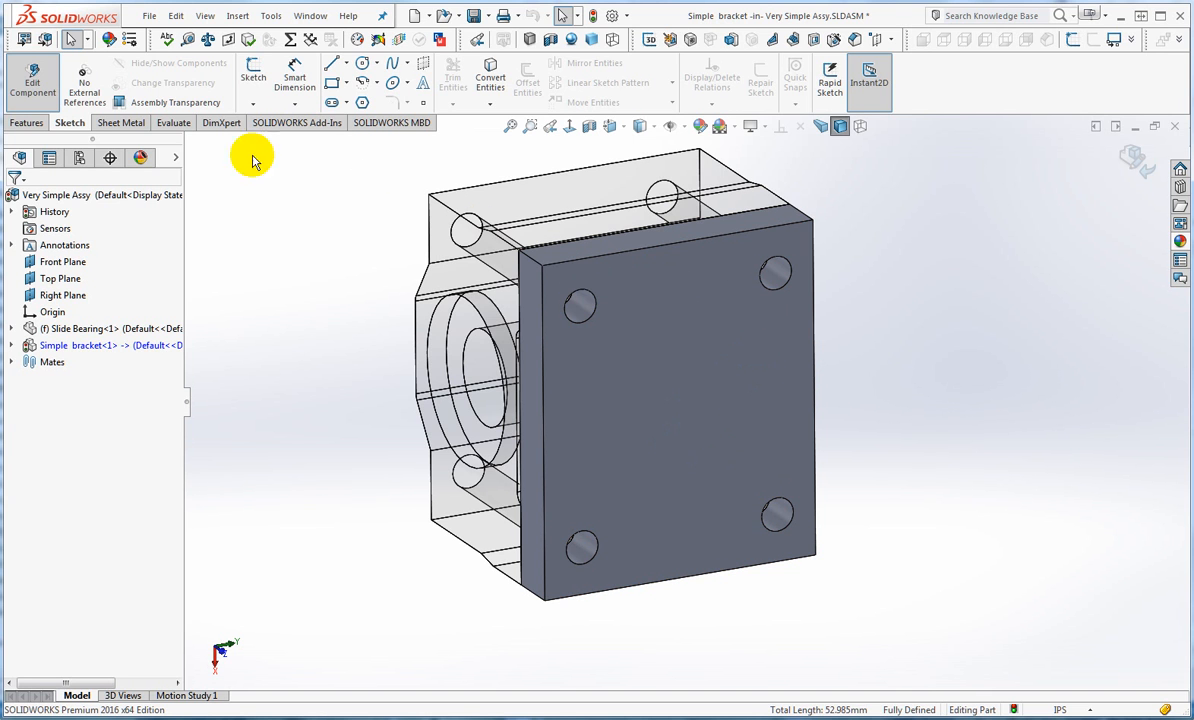
Step: Create a mid-plane reference plane between the bracket plate's upper and lower faces
{"action": "left_click", "coordinate": [28, 123]}
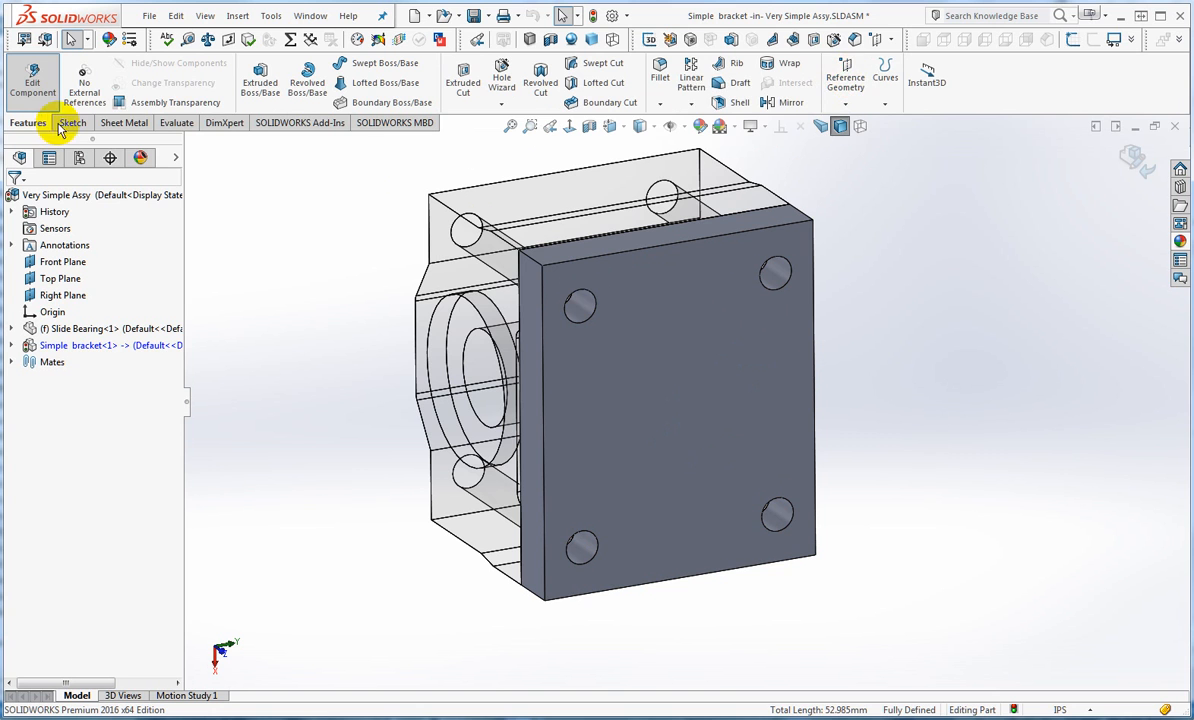
{"action": "left_click", "coordinate": [845, 98]}
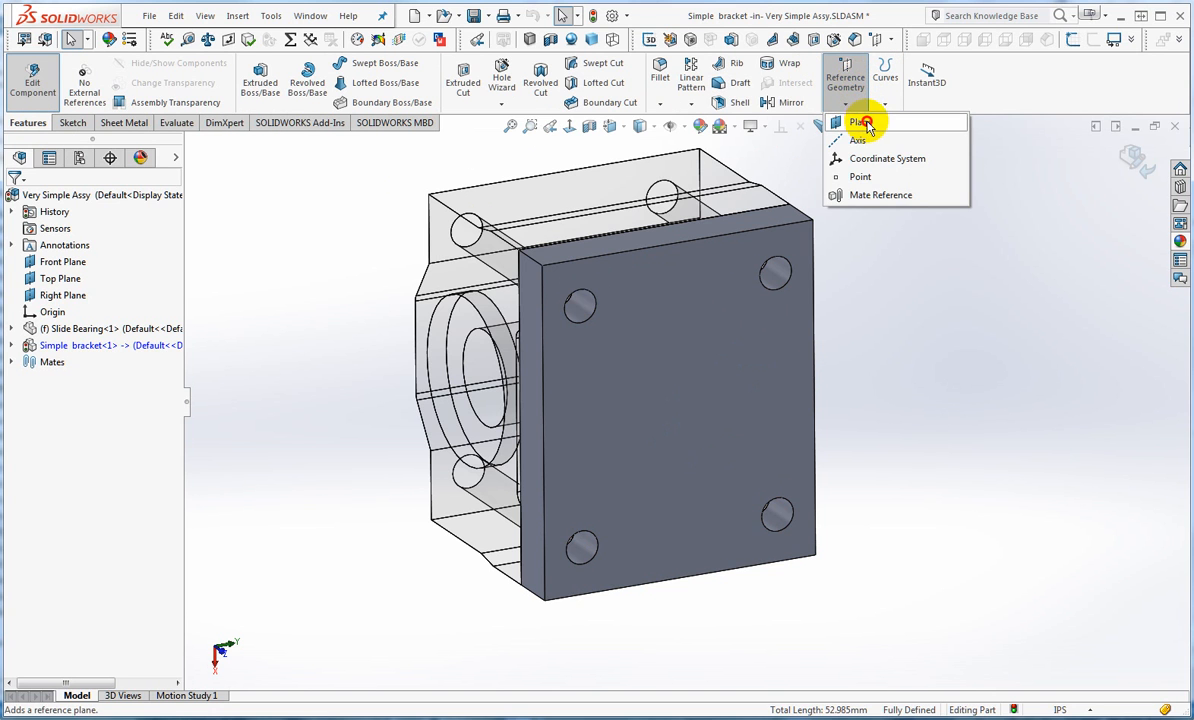
{"action": "left_click", "coordinate": [862, 123]}
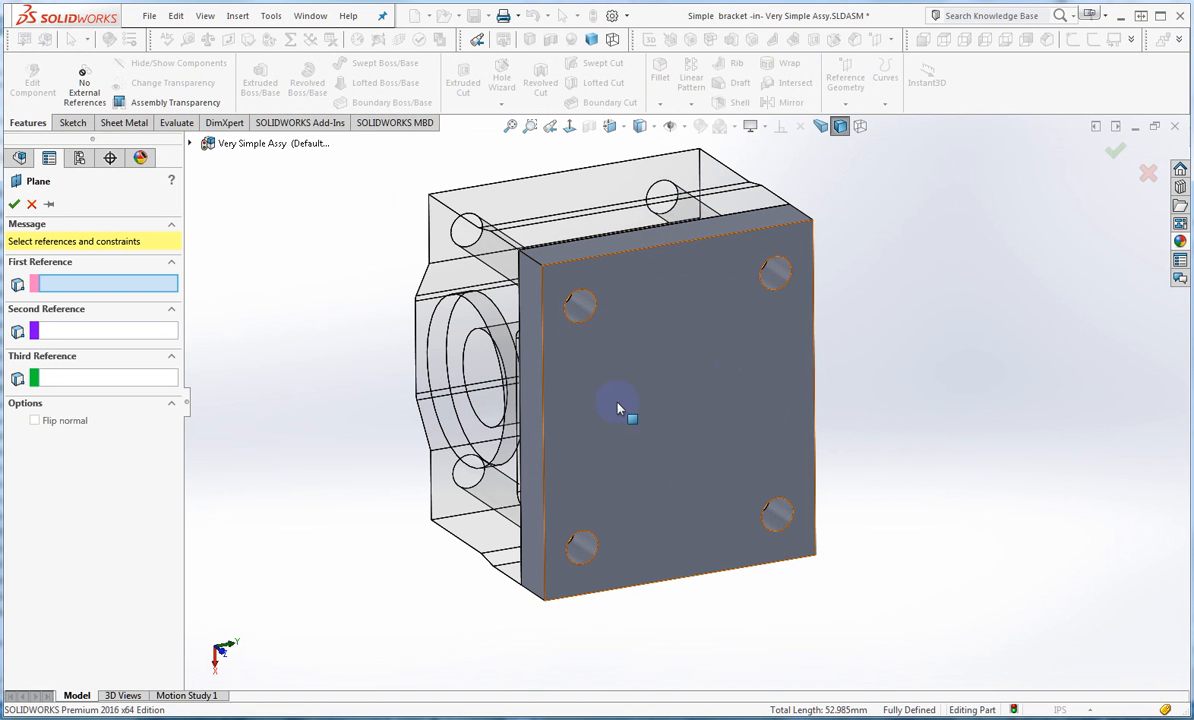
{"action": "middle_click_drag", "start_coordinate": [847, 421], "coordinate": [863, 420]}
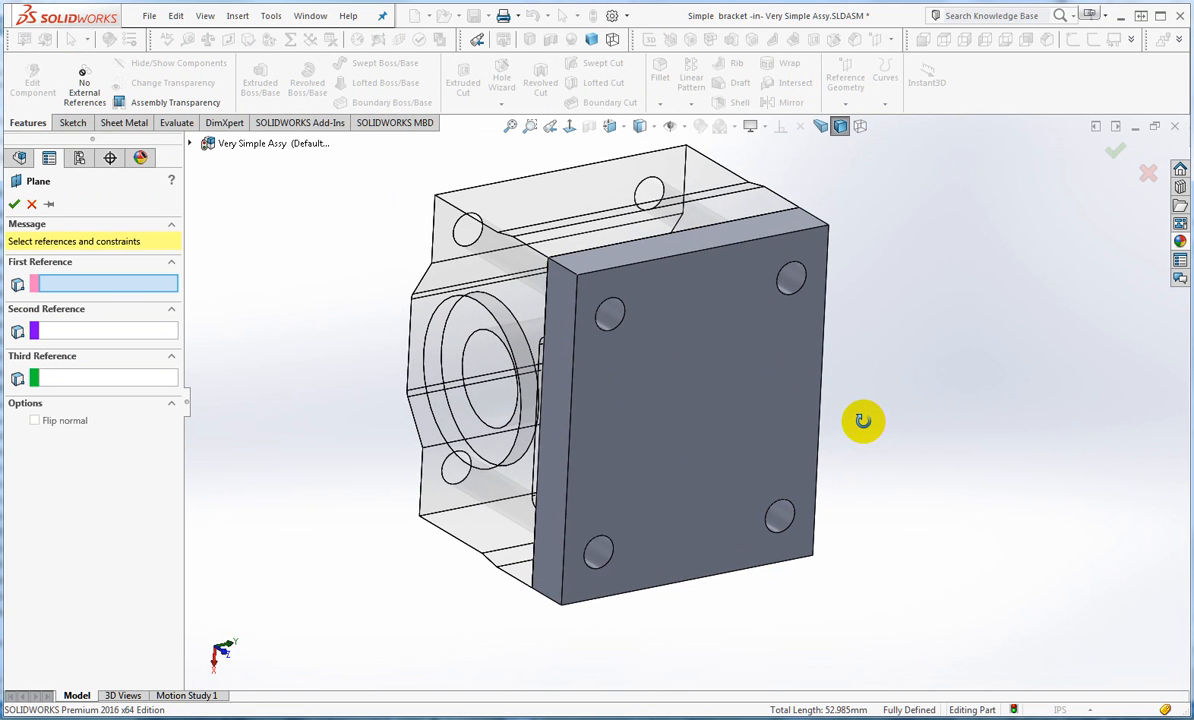
{"action": "left_click", "coordinate": [663, 258]}
{"action": "middle_click_drag", "start_coordinate": [781, 581], "coordinate": [754, 448]}
{"action": "left_click", "coordinate": [672, 498]}
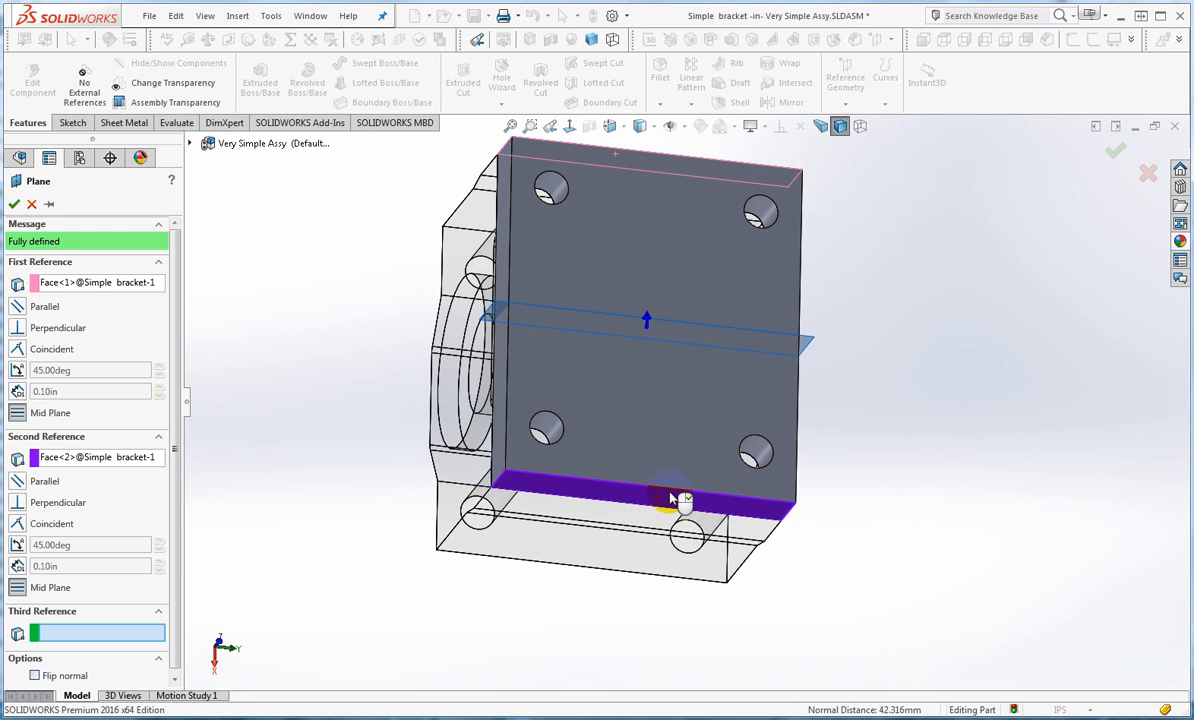
{"action": "middle_click_drag", "start_coordinate": [672, 498], "coordinate": [710, 553]}
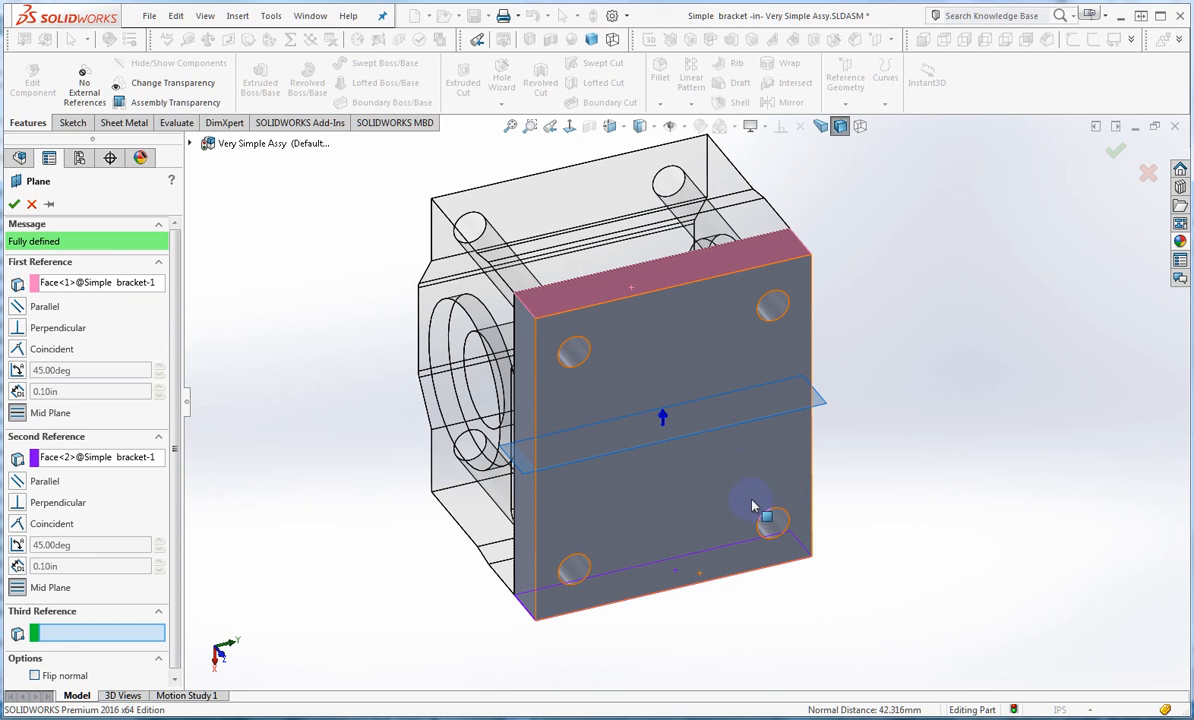
{"action": "left_click", "coordinate": [15, 206]}
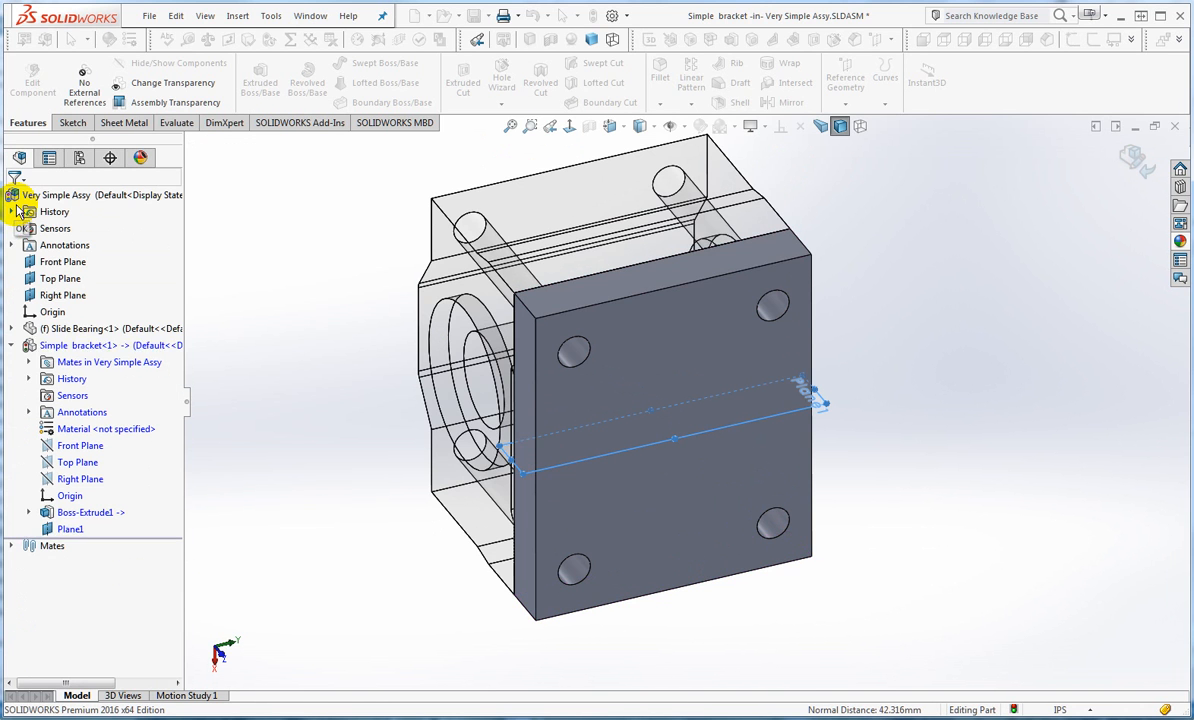
Step: Enlarge the new mid-plane's border so it extends well beyond the bracket and bearing
{"action": "left_click_drag", "start_coordinate": [523, 472], "coordinate": [448, 579]}
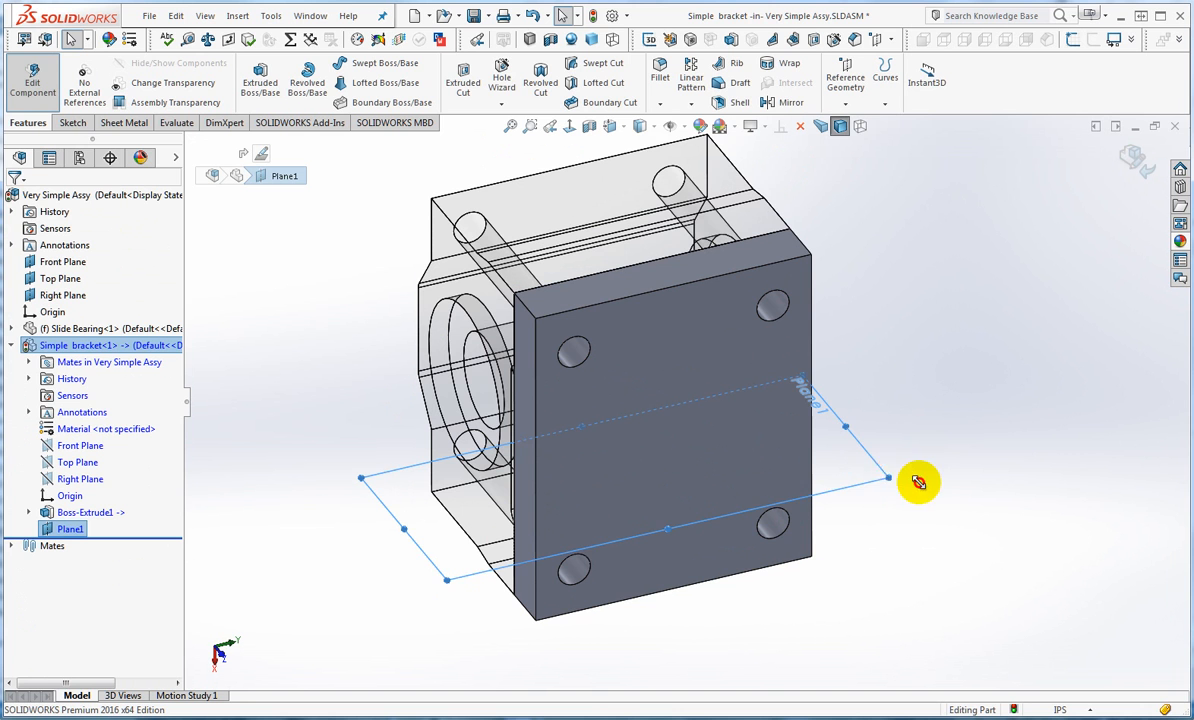
{"action": "left_click_drag", "start_coordinate": [889, 479], "coordinate": [944, 483]}
{"action": "left_click_drag", "start_coordinate": [842, 360], "coordinate": [884, 281]}
{"action": "middle_click_drag", "start_coordinate": [858, 432], "coordinate": [904, 430]}
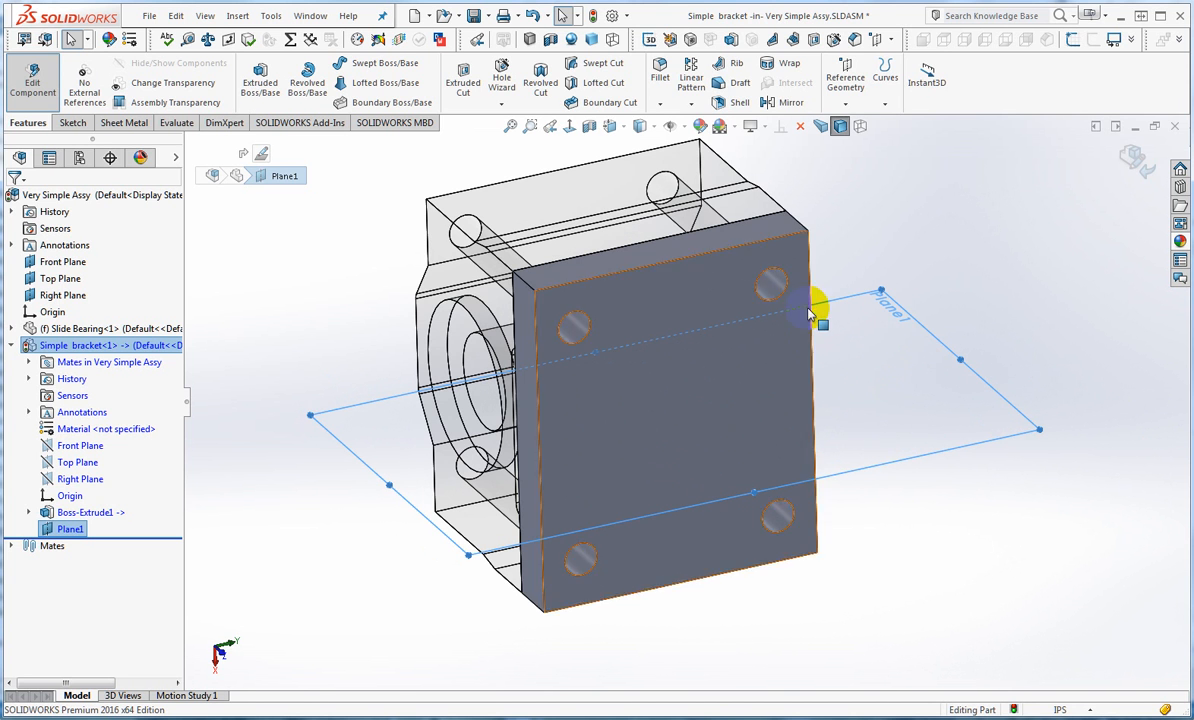
Step: Start a sketch on the mid-plane and convert the bracket's upper front edge into a sketch line
{"action": "middle_click_drag", "start_coordinate": [818, 310], "coordinate": [770, 245]}
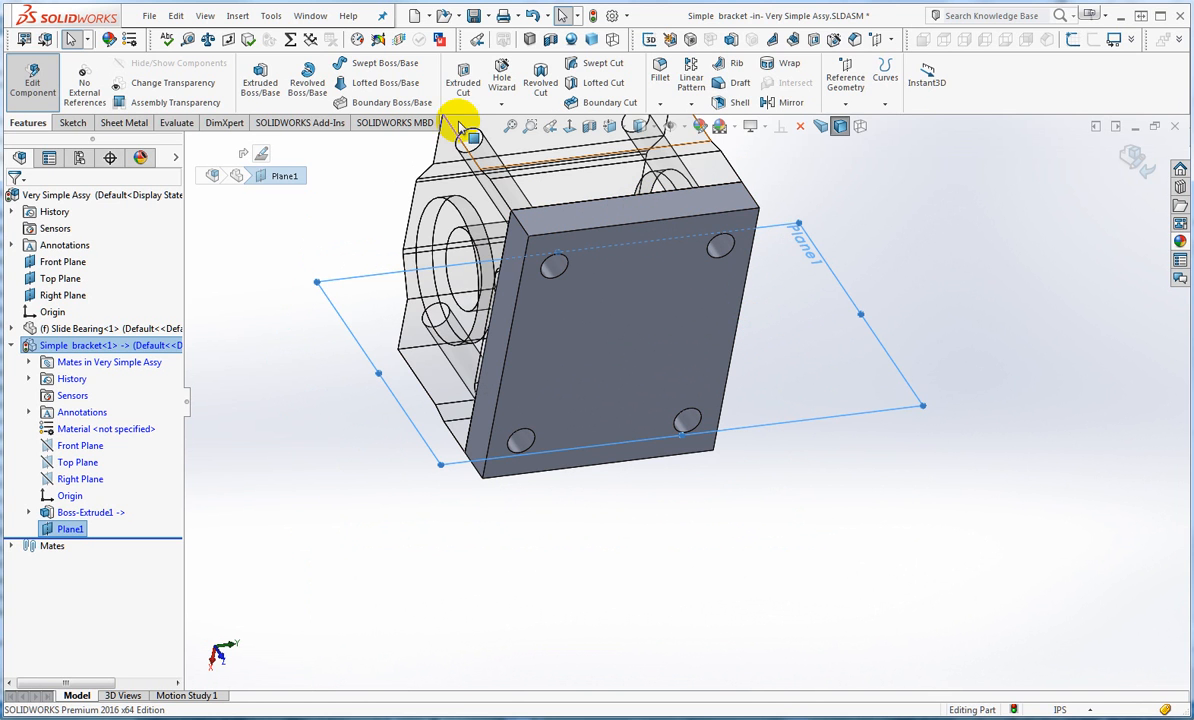
{"action": "left_click", "coordinate": [74, 122]}
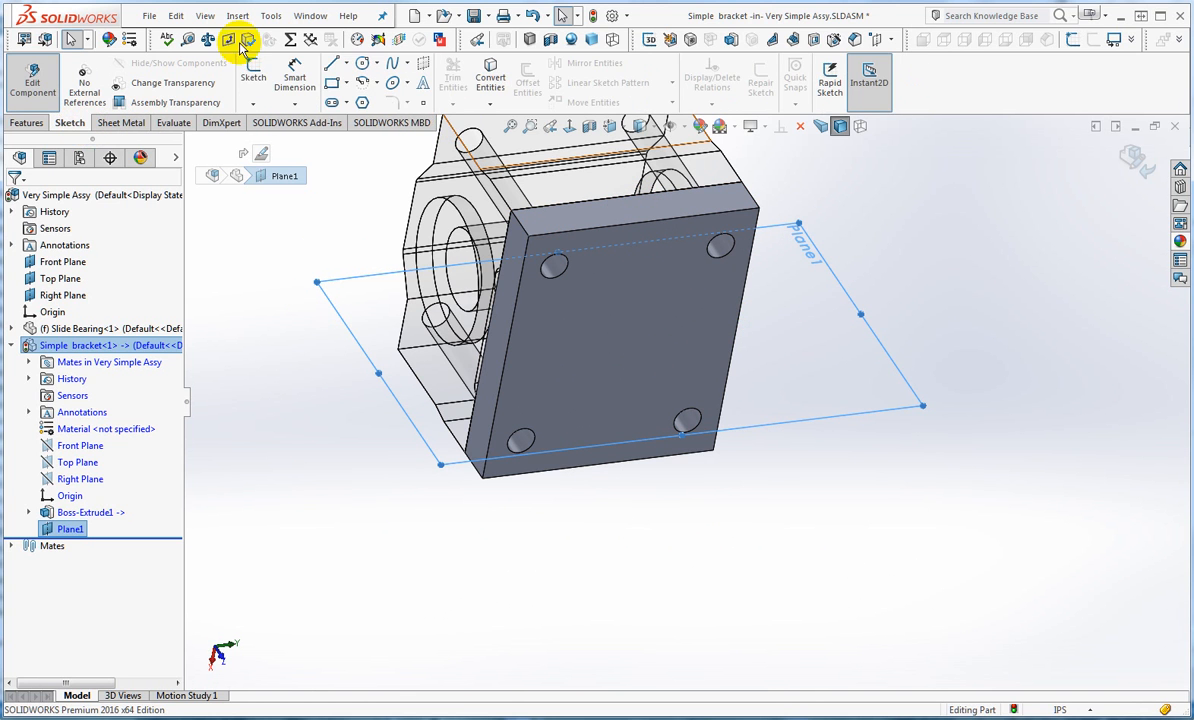
{"action": "left_click", "coordinate": [254, 80]}
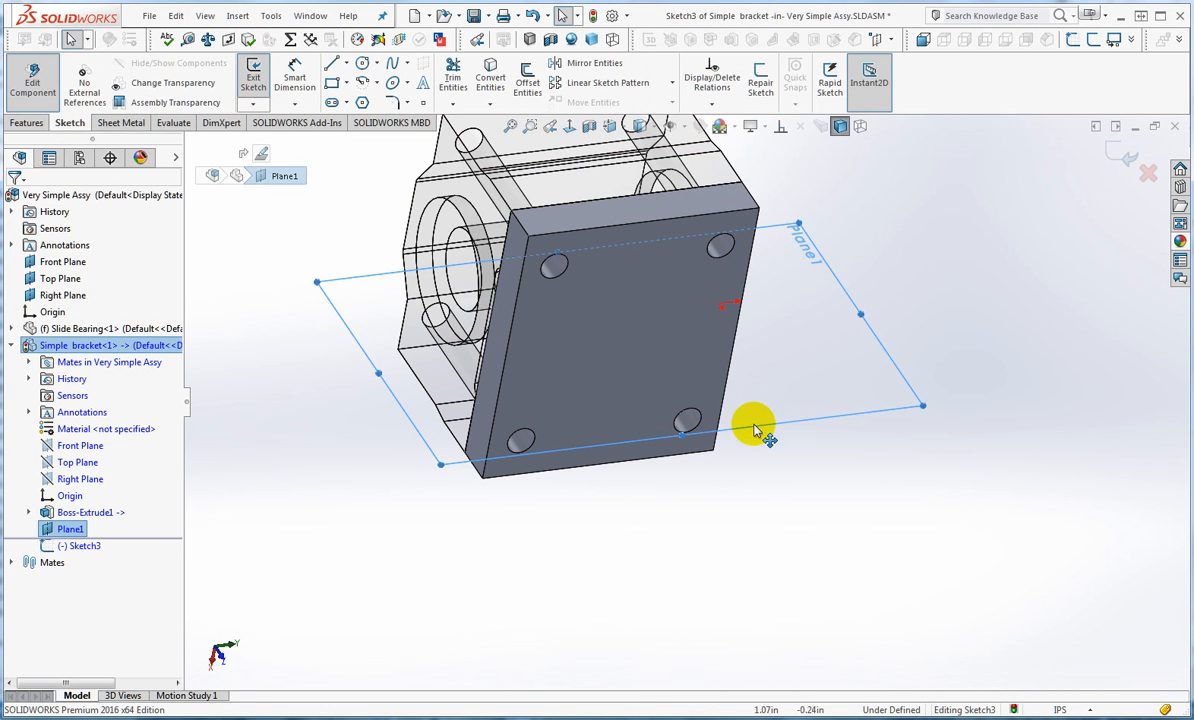
{"action": "middle_click_drag", "start_coordinate": [745, 404], "coordinate": [719, 483]}
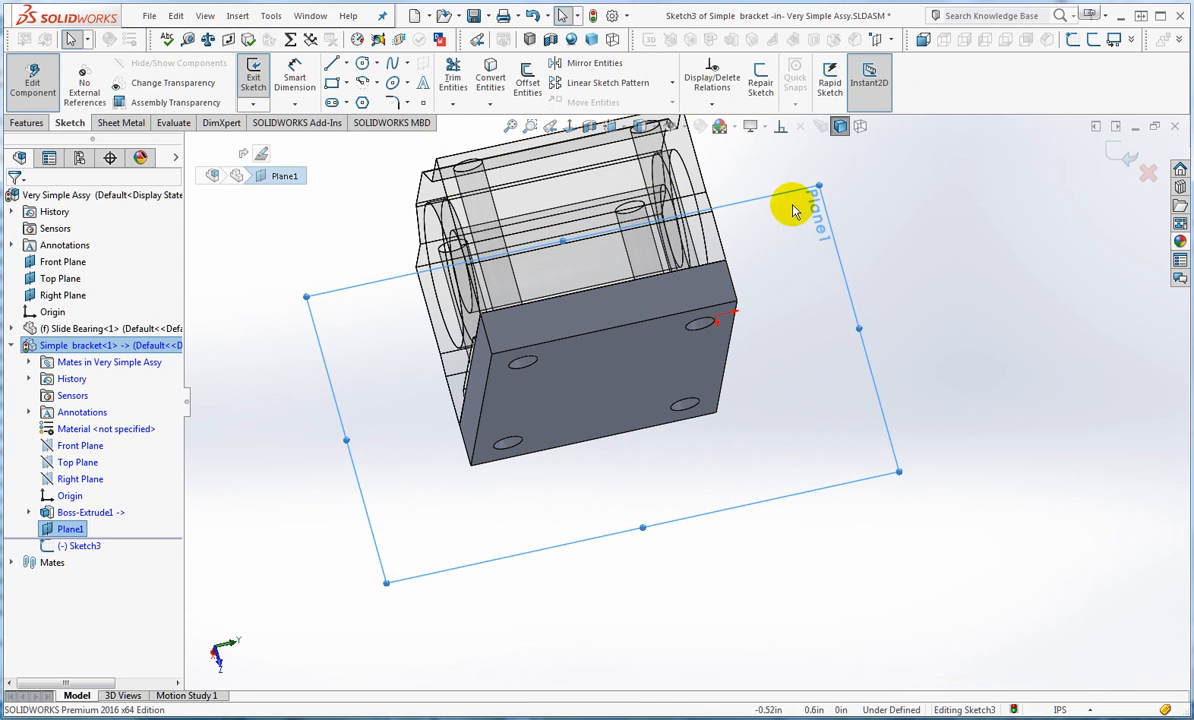
{"action": "middle_click_drag", "start_coordinate": [860, 405], "coordinate": [815, 385]}
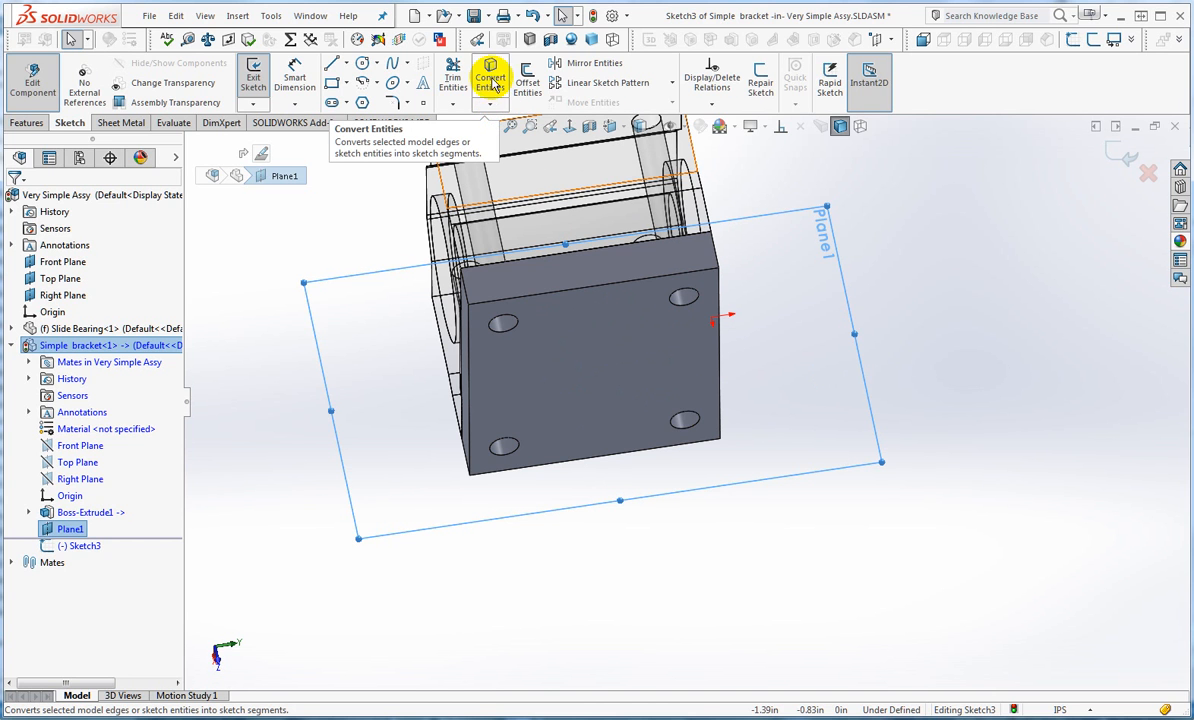
{"action": "left_click", "coordinate": [490, 78]}
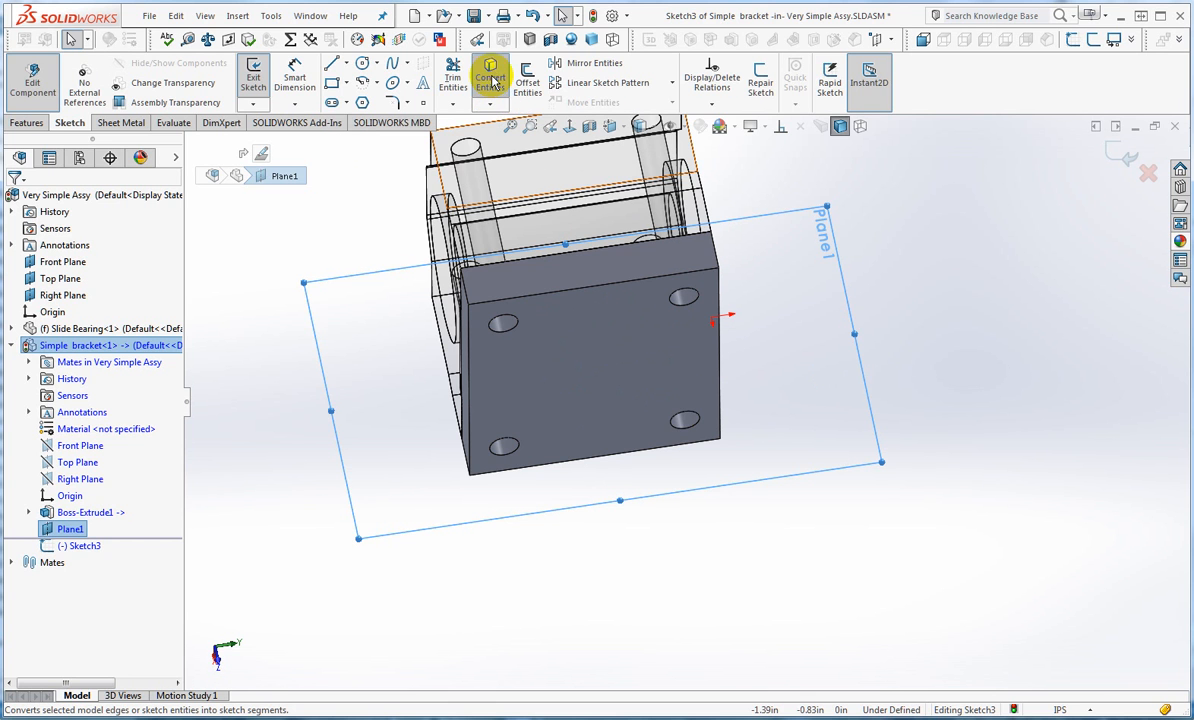
{"action": "left_click", "coordinate": [591, 289]}
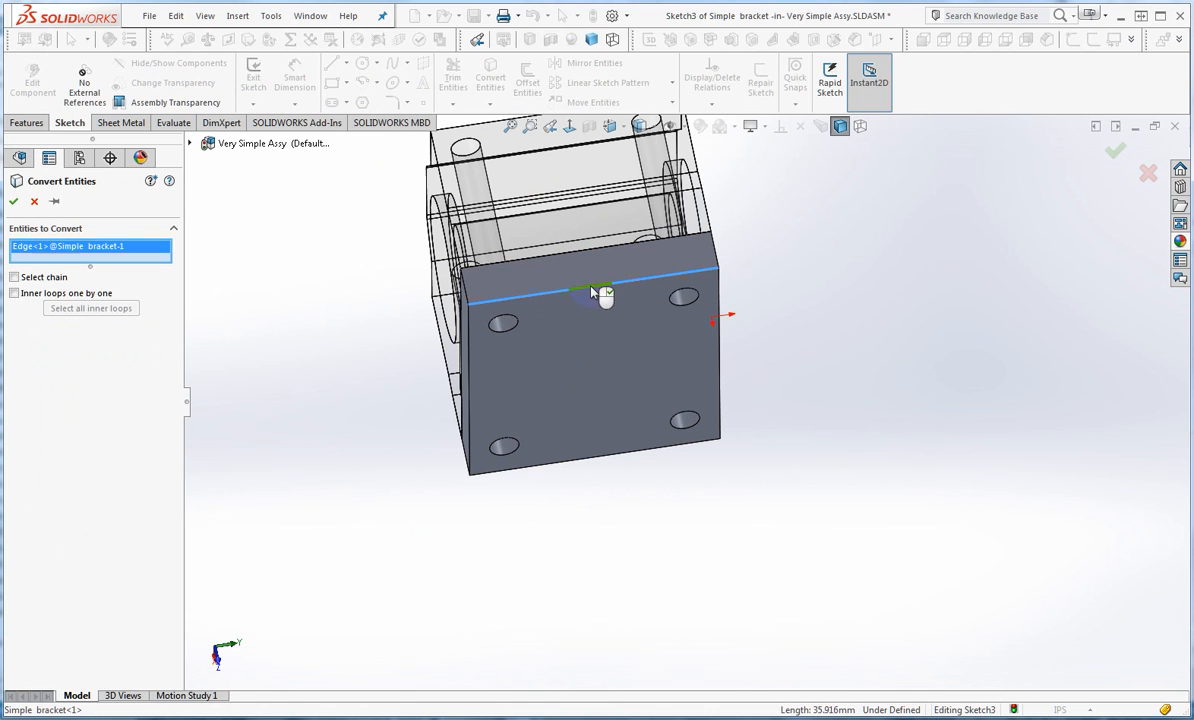
{"action": "left_click", "coordinate": [14, 203]}
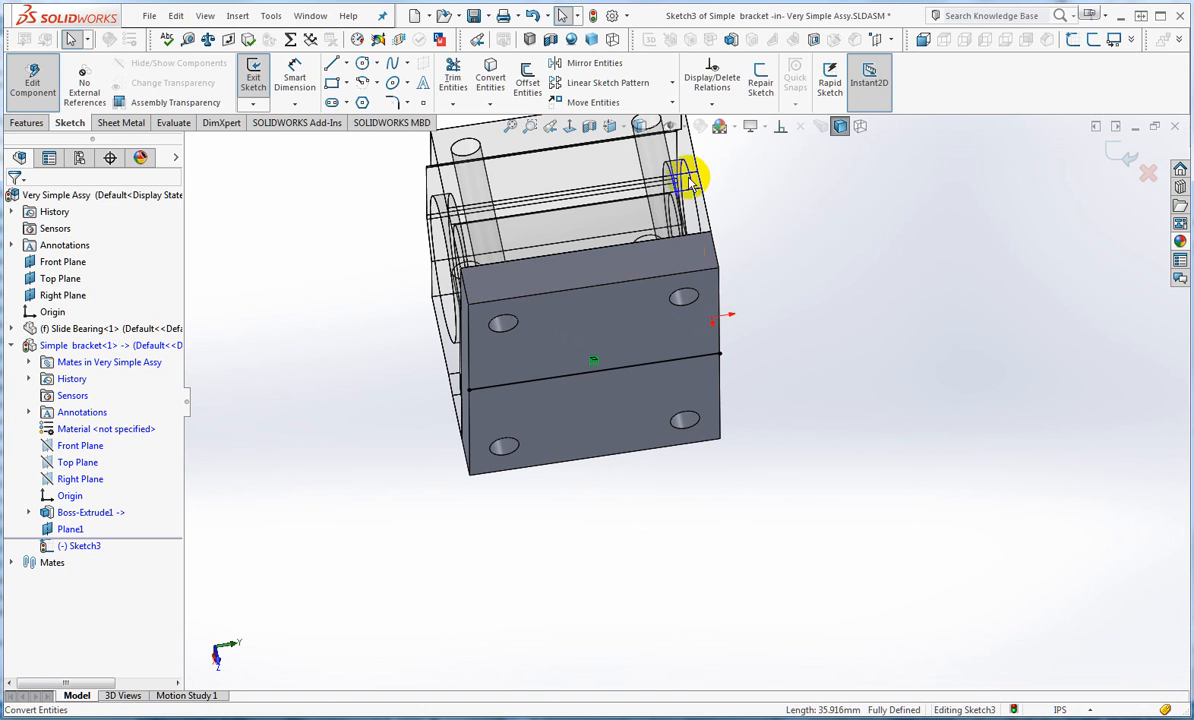
Step: Turn on the display of reference planes around the bracket
{"action": "scroll", "coordinate": [618, 254], "scroll_direction": "up", "scroll_amount": 3}
{"action": "scroll", "coordinate": [624, 251], "scroll_direction": "down", "scroll_amount": 3}
{"action": "middle_click_drag", "start_coordinate": [690, 408], "coordinate": [710, 480]}
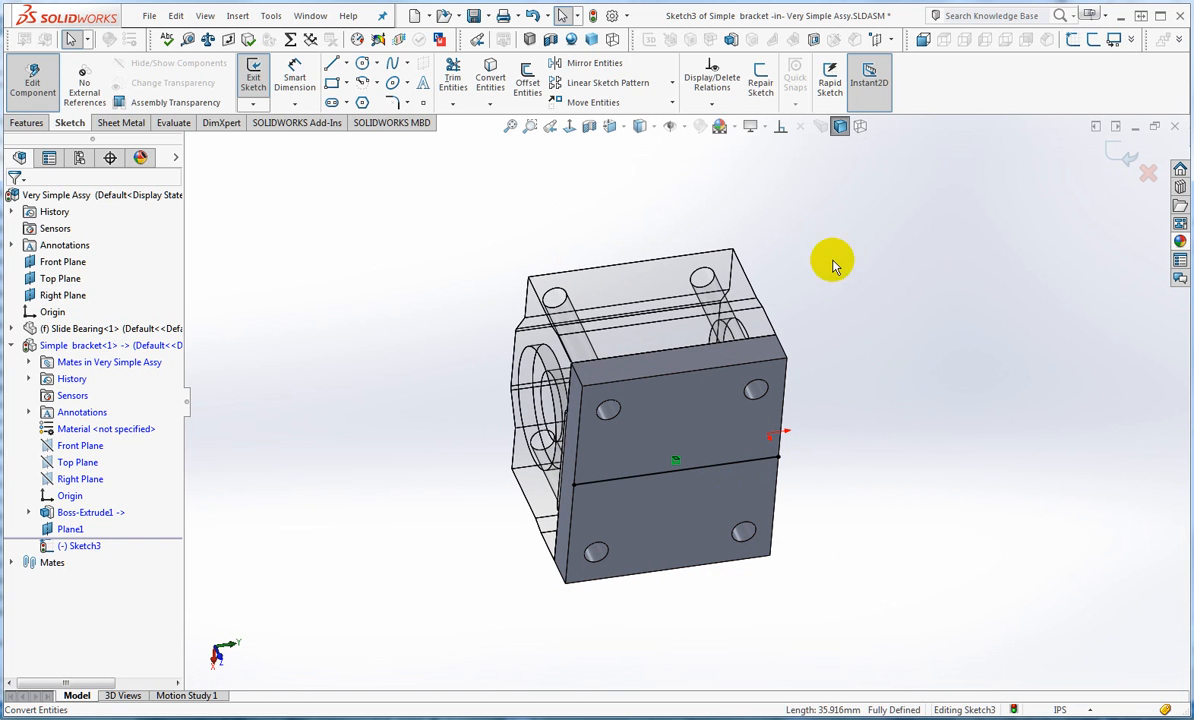
{"action": "left_click", "coordinate": [686, 130]}
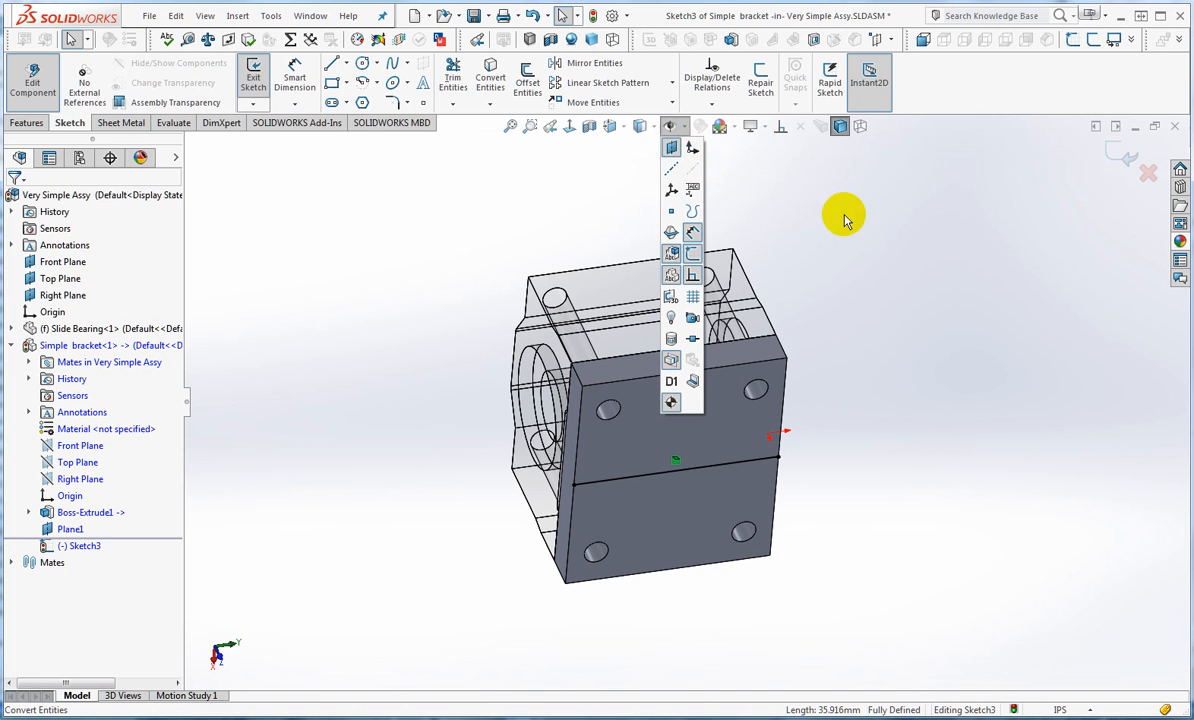
{"action": "left_click", "coordinate": [867, 248]}
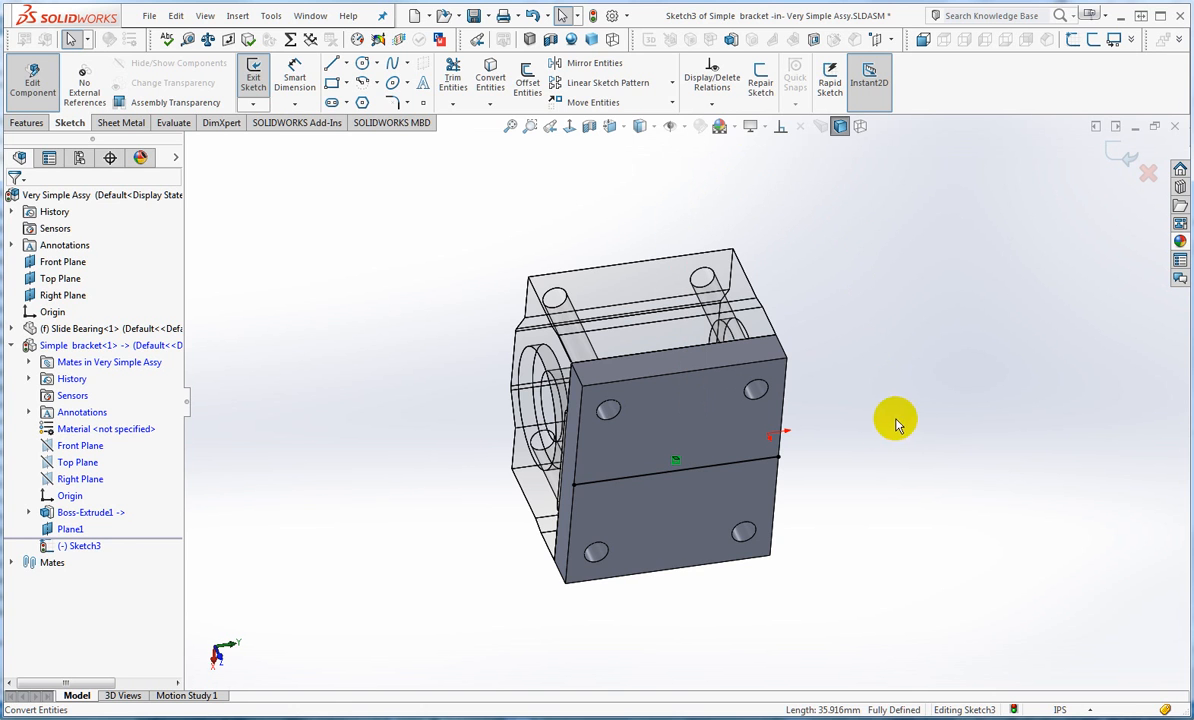
{"action": "left_click", "coordinate": [684, 128]}
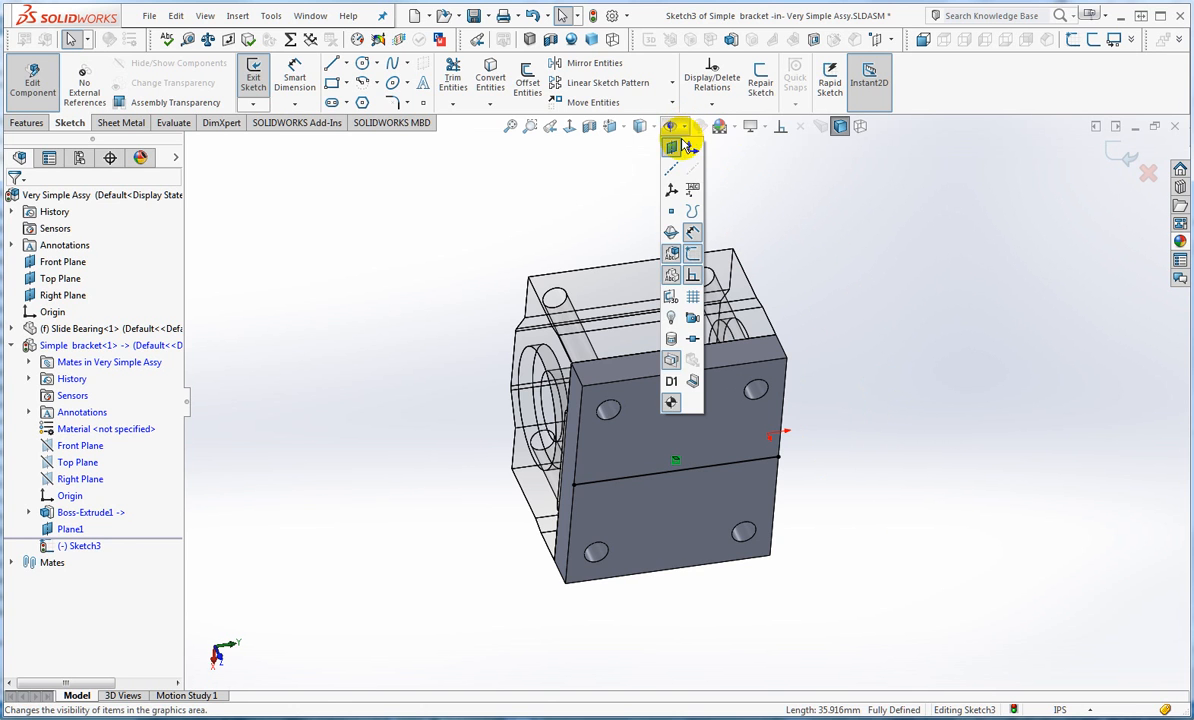
{"action": "left_click", "coordinate": [675, 150]}
{"action": "left_click", "coordinate": [903, 299]}
{"action": "scroll", "coordinate": [710, 470], "scroll_direction": "up", "scroll_amount": 1}
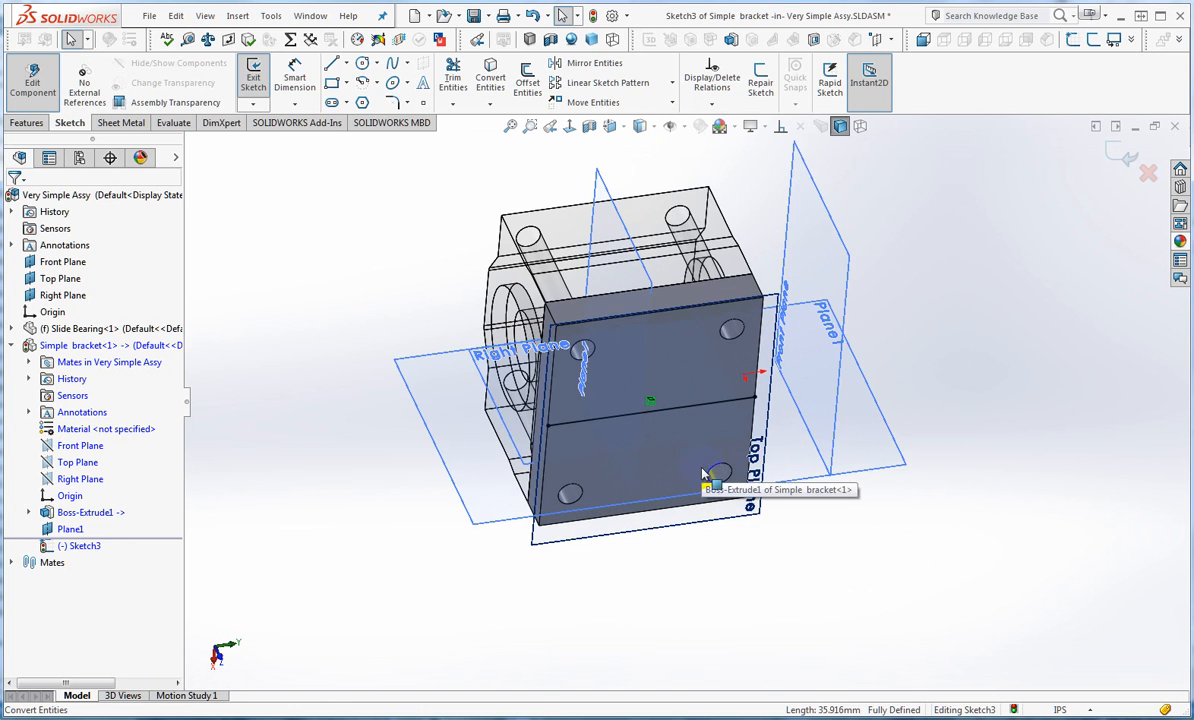
{"action": "middle_click_drag", "start_coordinate": [706, 478], "coordinate": [818, 425]}
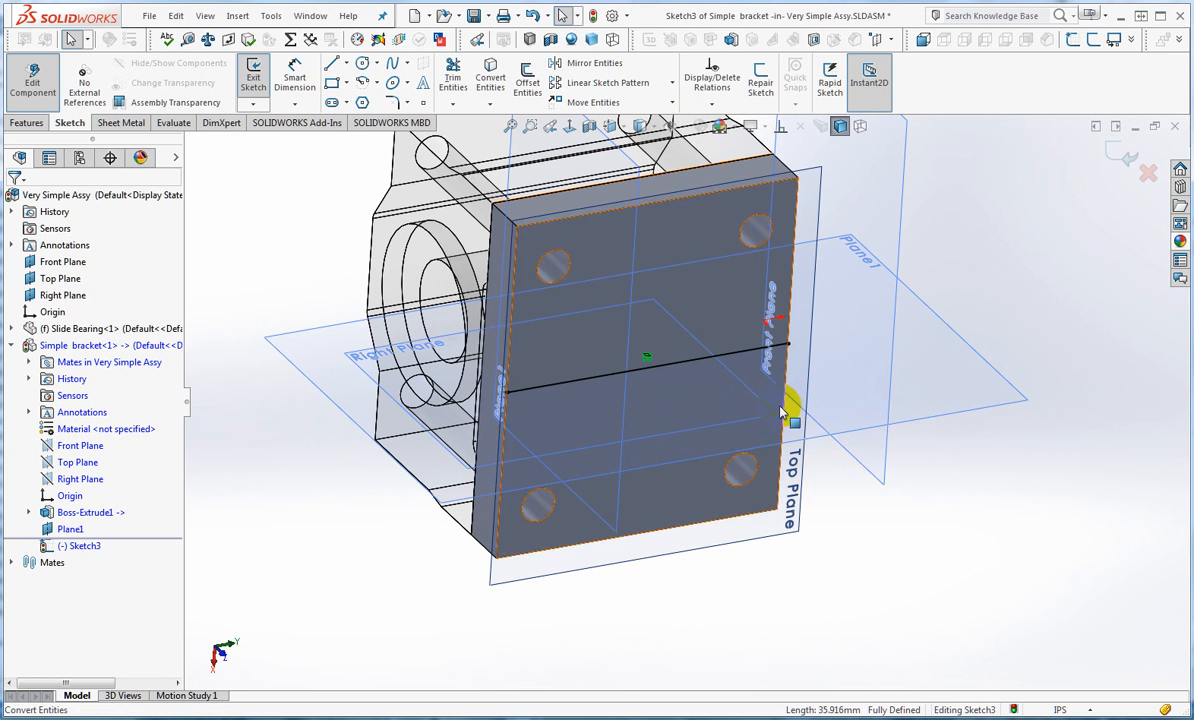
Step: Sketch a circle of about 0.27 in radius on the mid-plane, out in front of the converted edge line
{"action": "scroll", "coordinate": [778, 405], "scroll_direction": "up", "scroll_amount": 3}
{"action": "mouse_move", "coordinate": [770, 405]}
{"action": "middle_mouse_down"}
{"action": "mouse_move", "coordinate": [725, 373]}
{"action": "mouse_move", "coordinate": [760, 466]}
{"action": "mouse_move", "coordinate": [762, 408]}
{"action": "middle_mouse_up"}
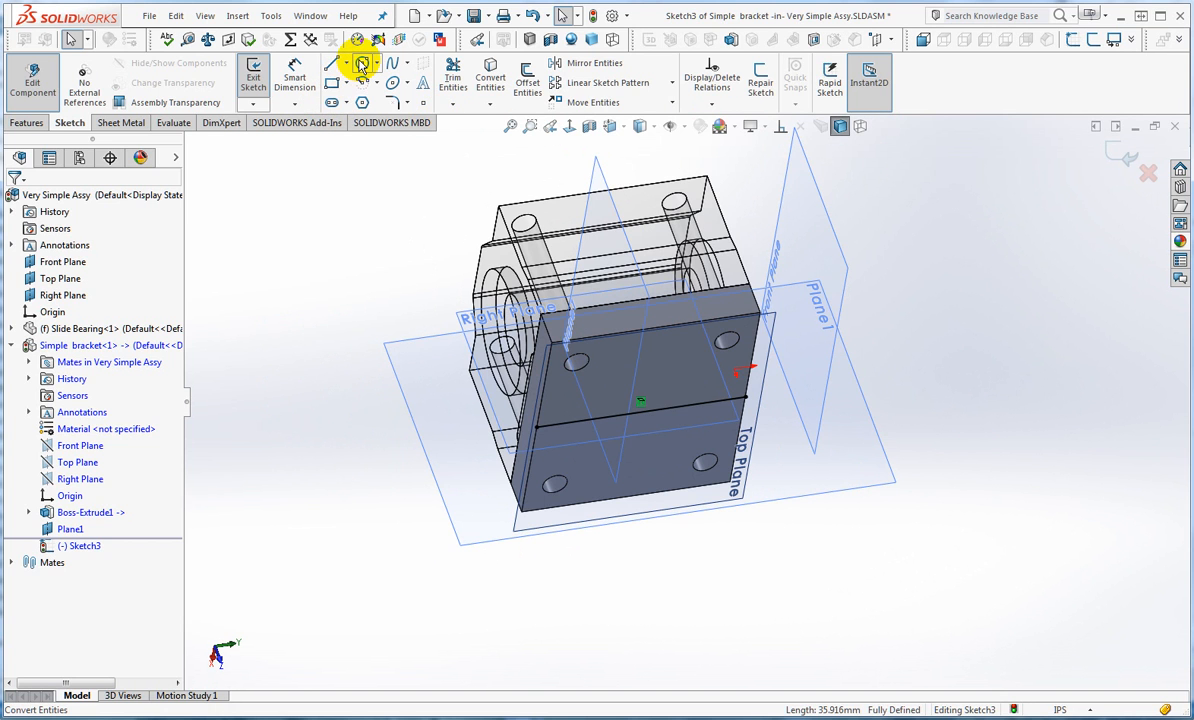
{"action": "left_click", "coordinate": [362, 64]}
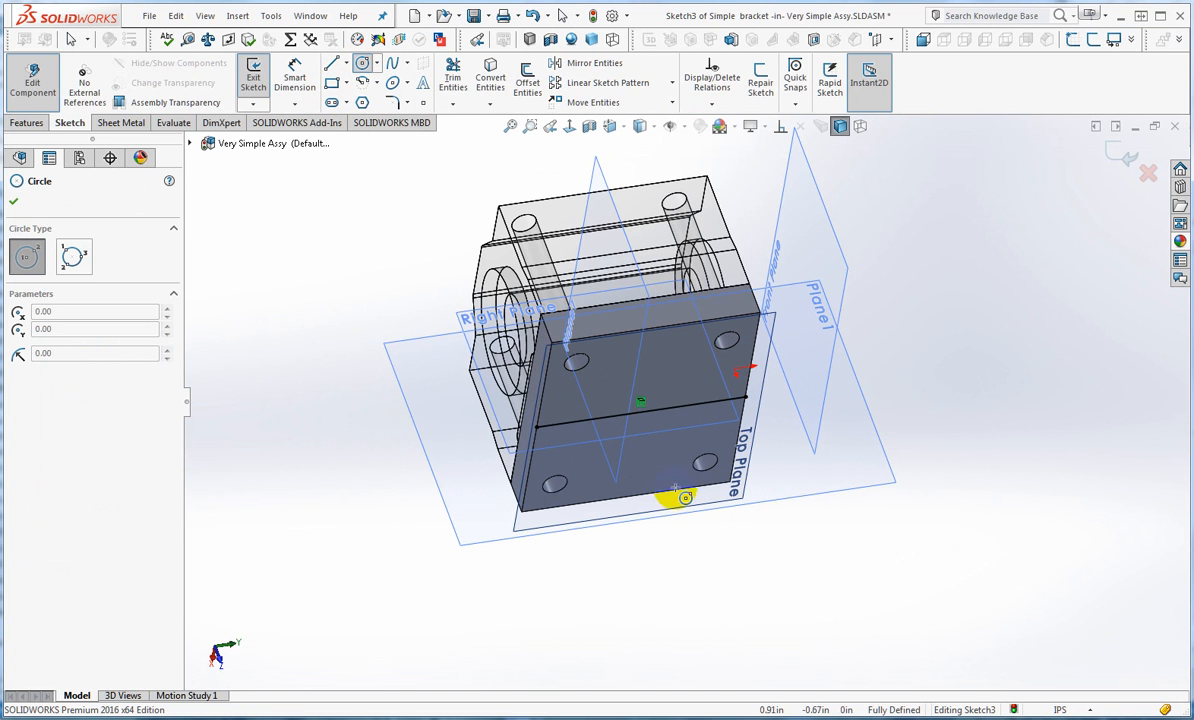
{"action": "left_click", "coordinate": [622, 480]}
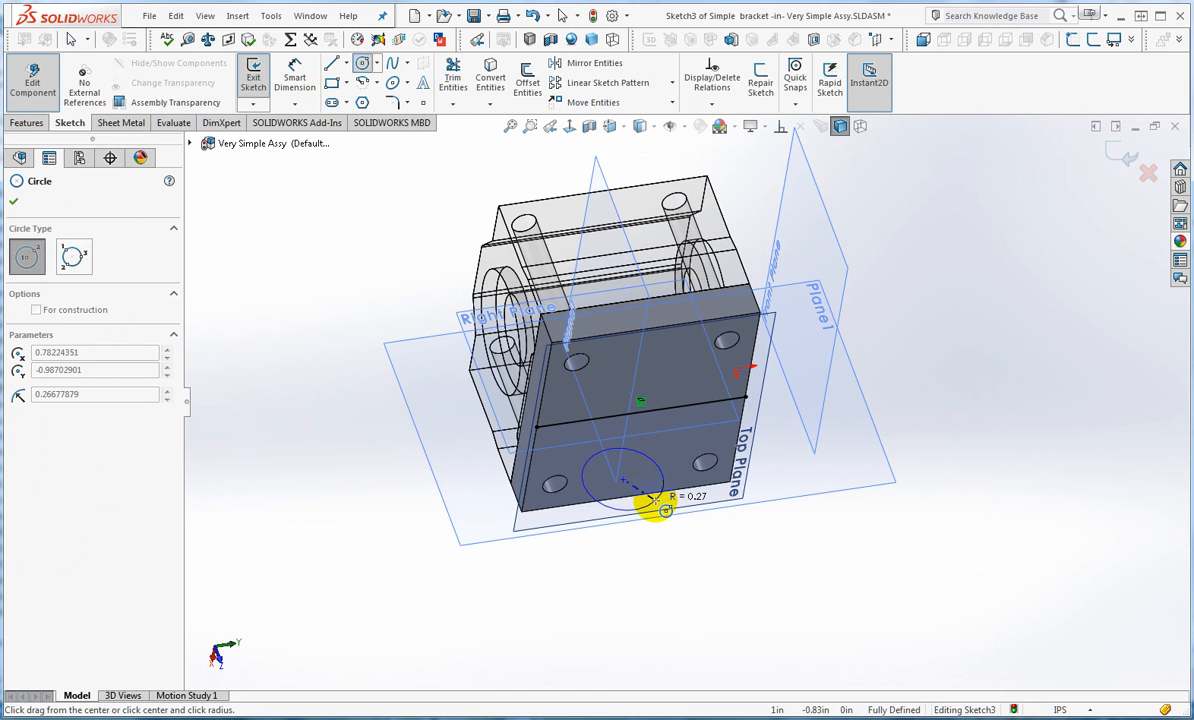
{"action": "left_click", "coordinate": [668, 513]}
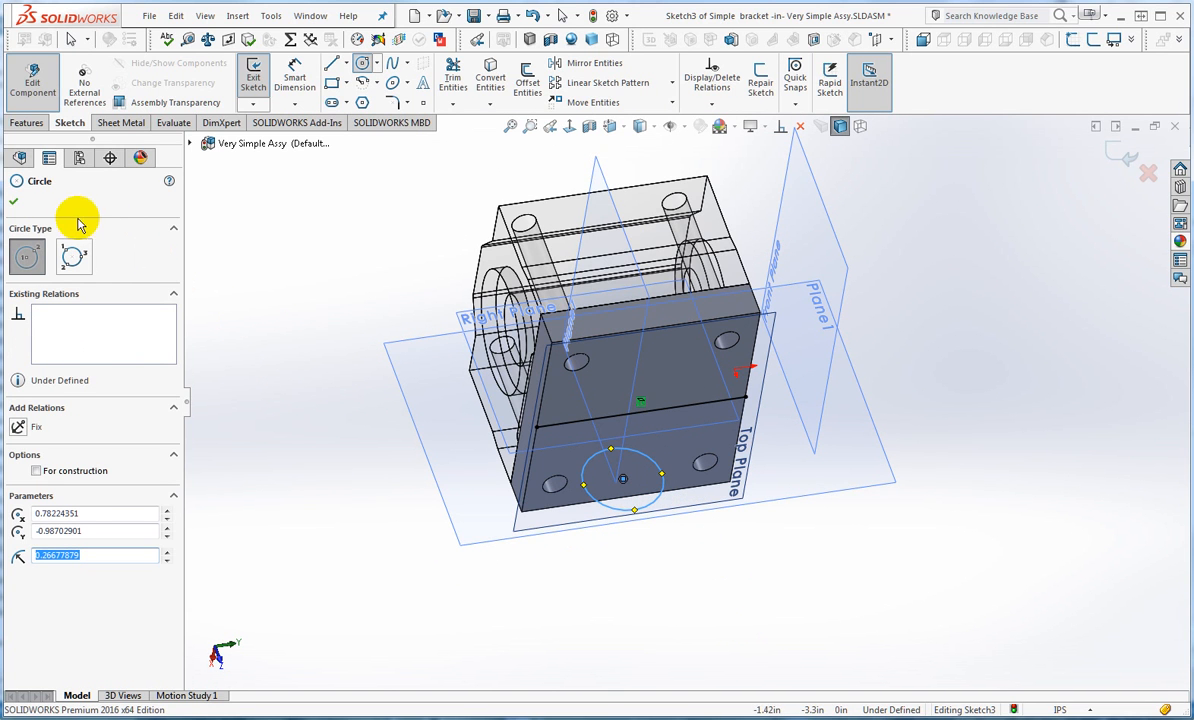
{"action": "left_click", "coordinate": [16, 205]}
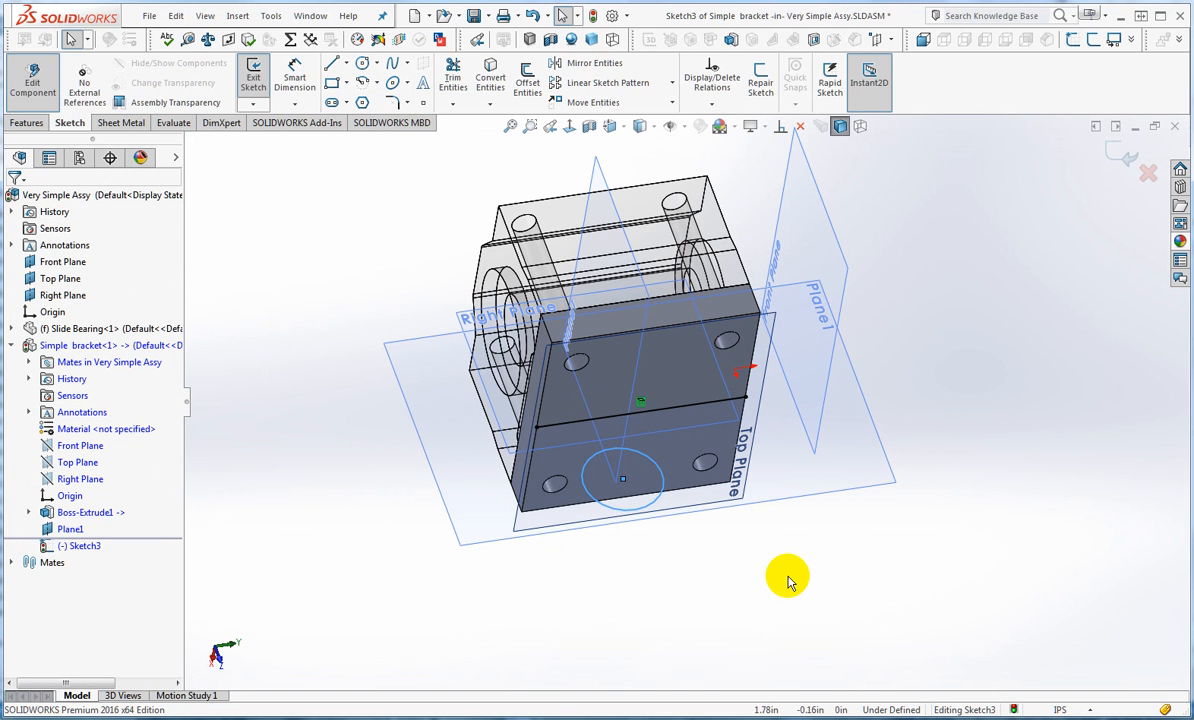
Step: Dimension the circle's diameter as 12 mm
{"action": "key", "text": "d"}
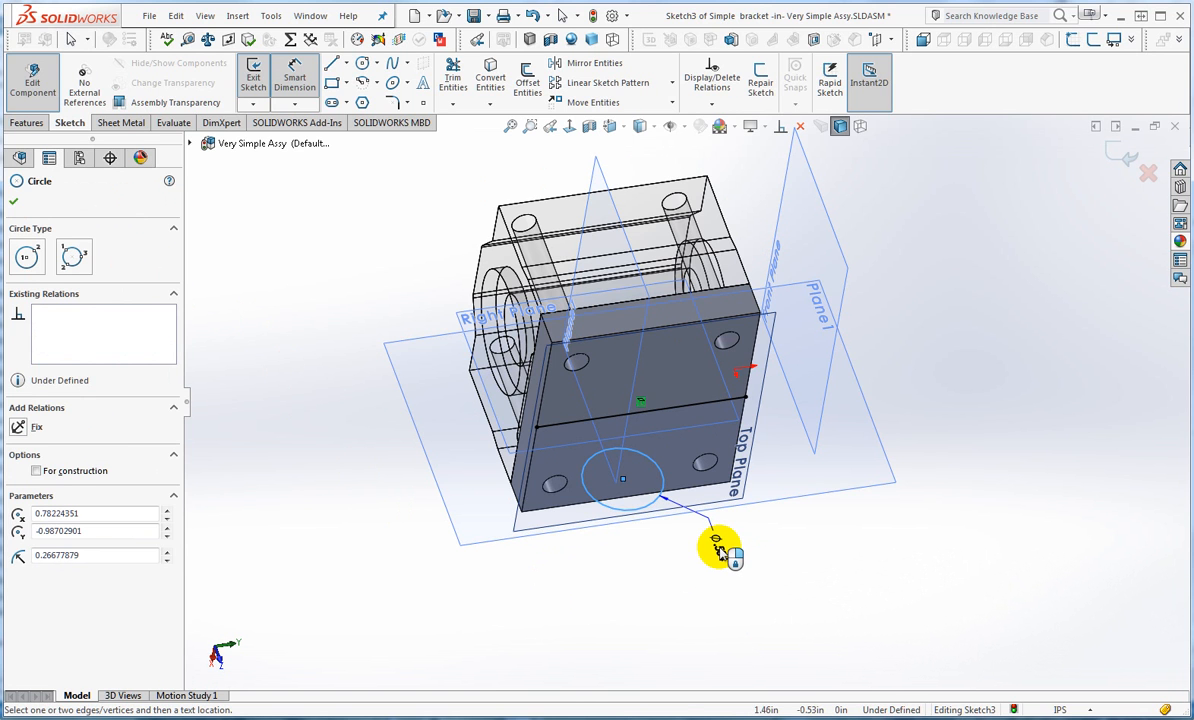
{"action": "left_click", "coordinate": [716, 548]}
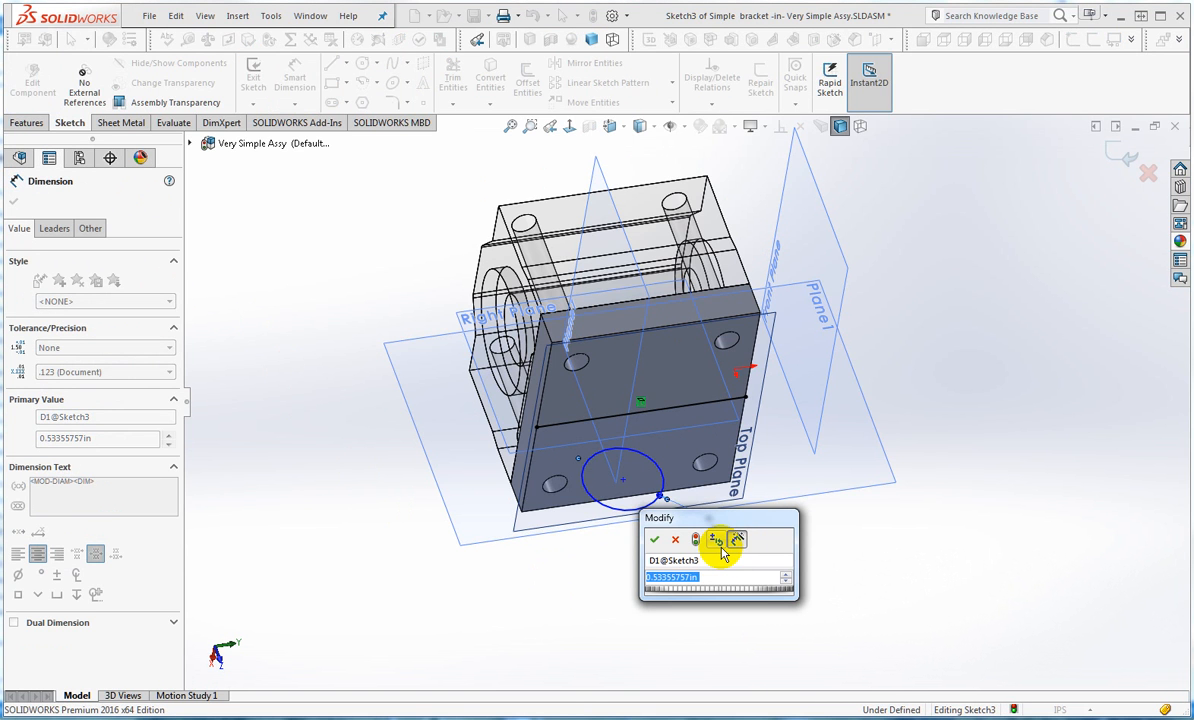
{"action": "type", "text": "12"}
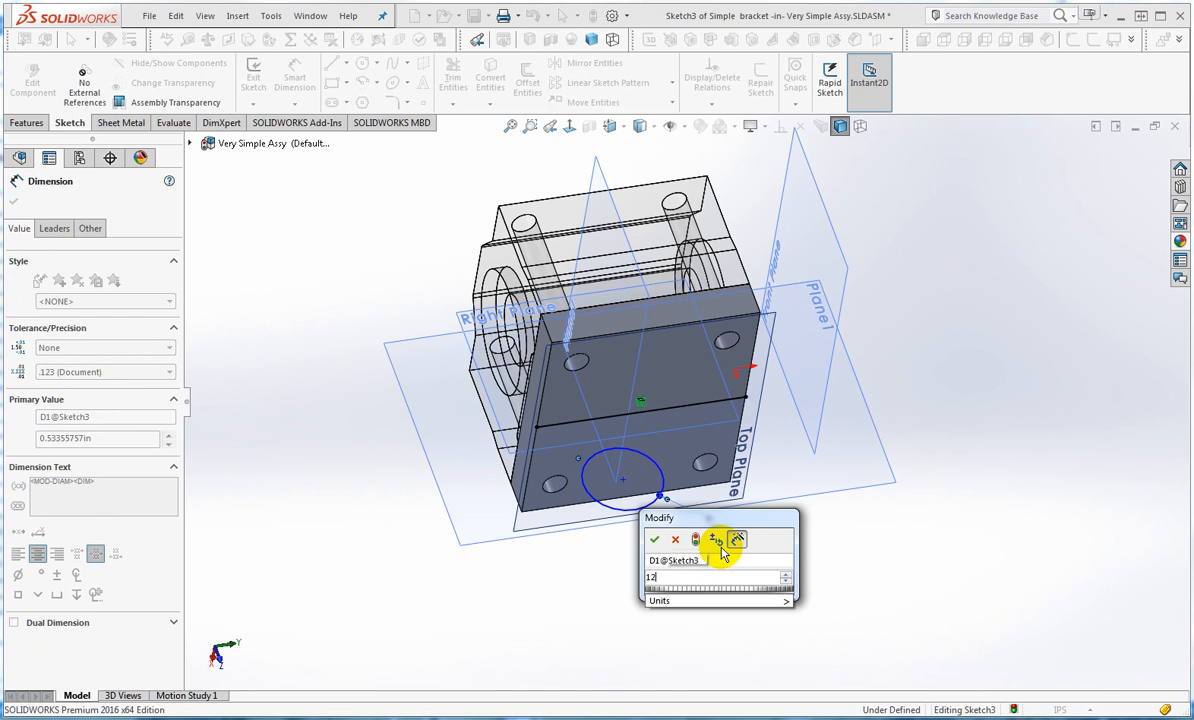
{"action": "type", "text": "mm"}
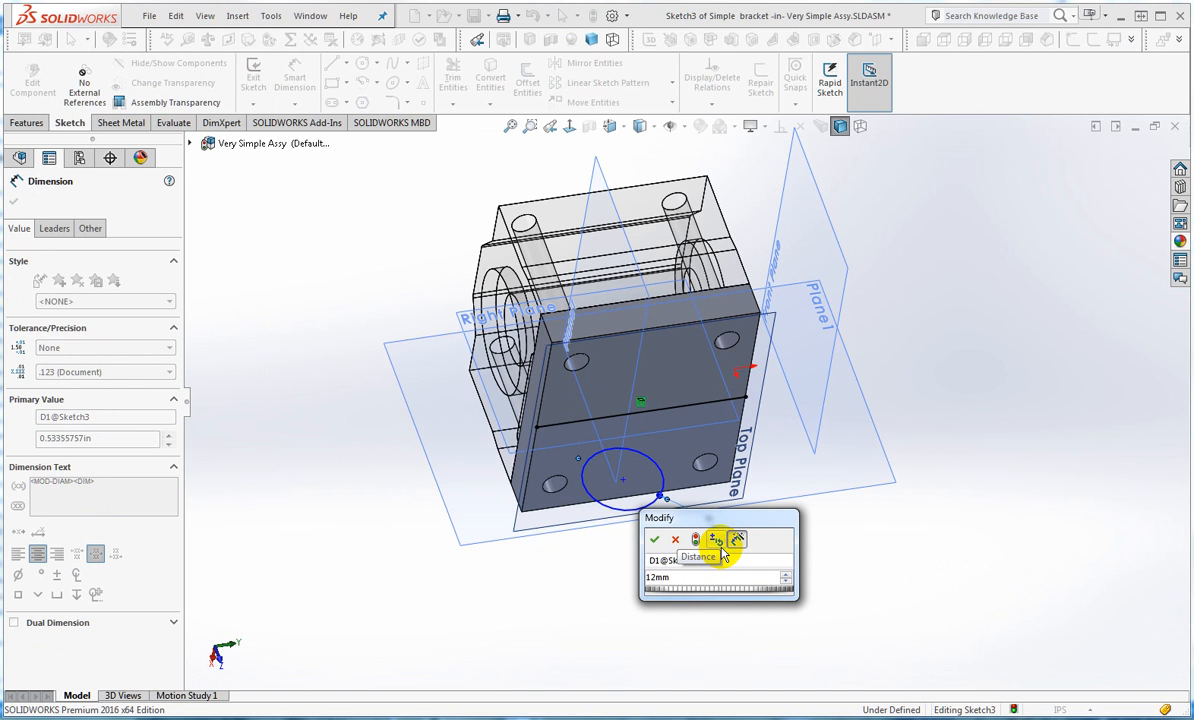
{"action": "key", "text": "Return"}
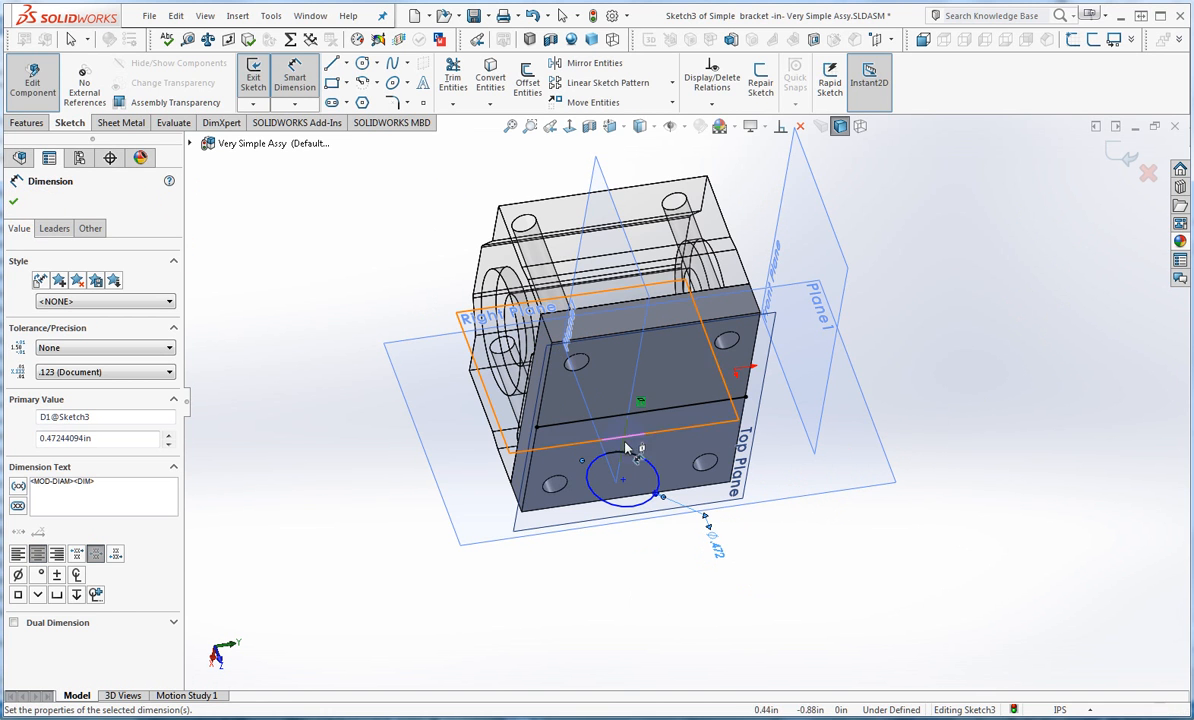
Step: Dimension the distance from the circle's centre to the converted edge line as 0.5 in
{"action": "left_click", "coordinate": [623, 481]}
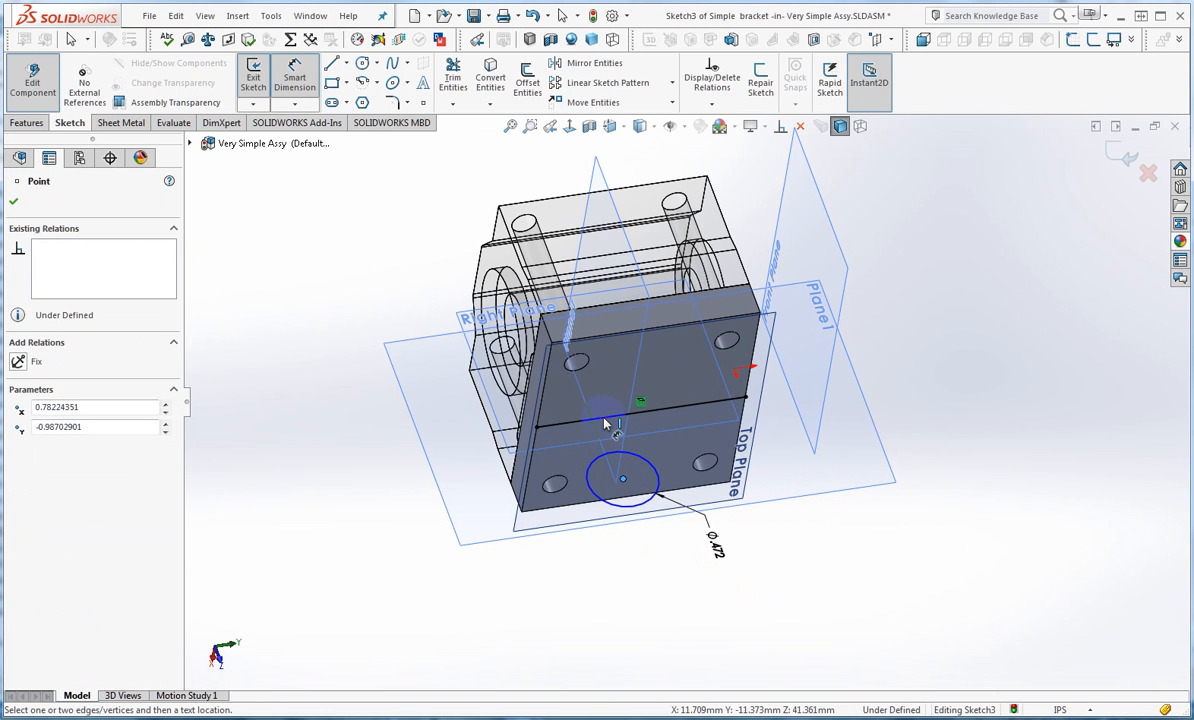
{"action": "left_click", "coordinate": [604, 425]}
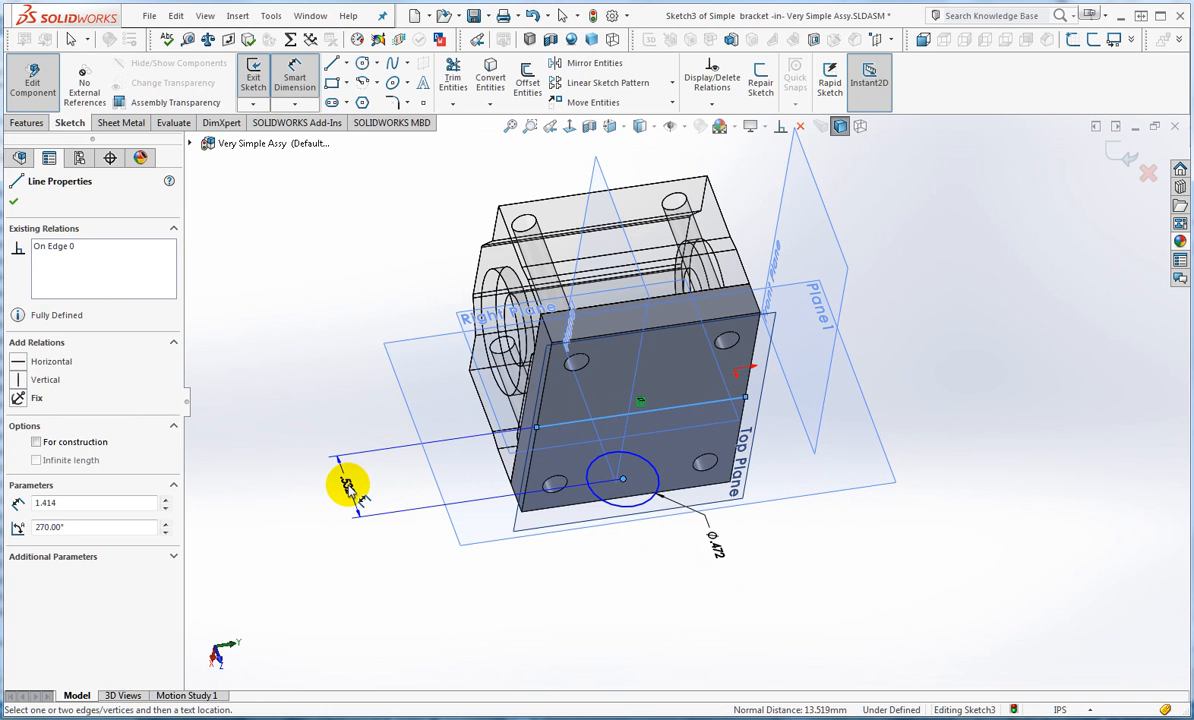
{"action": "left_click", "coordinate": [375, 561]}
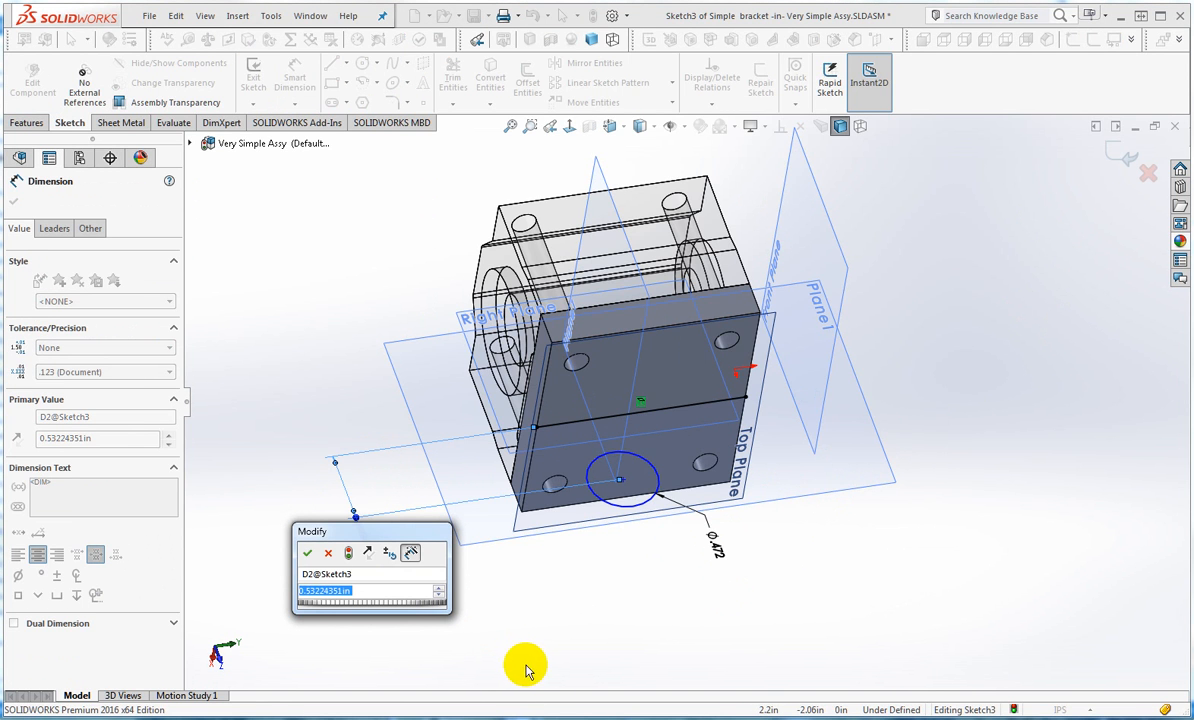
{"action": "type", "text": ".5"}
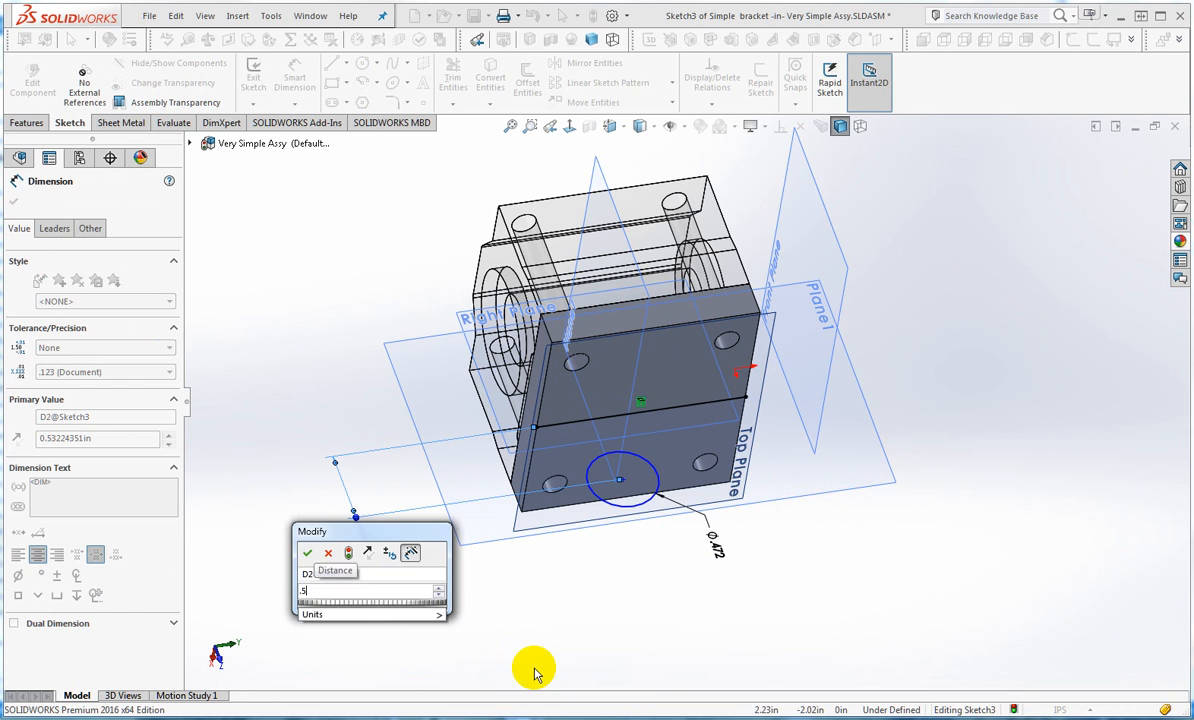
{"action": "key", "text": "Return"}
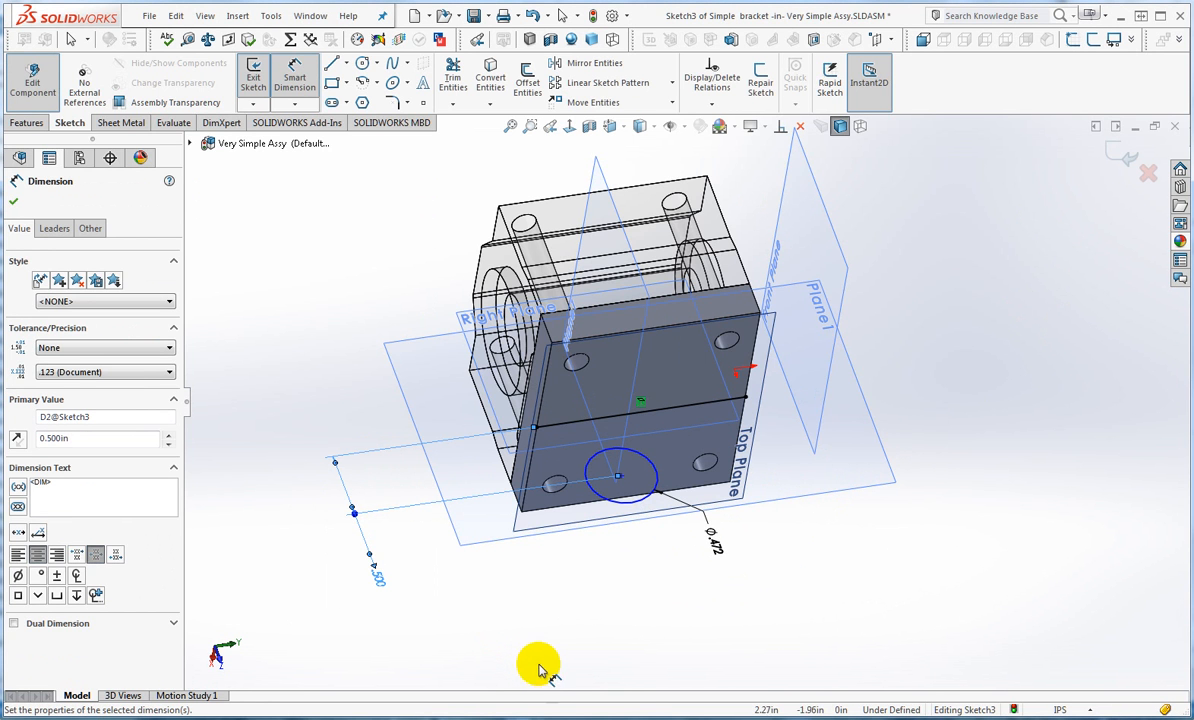
{"action": "left_click", "coordinate": [14, 201]}
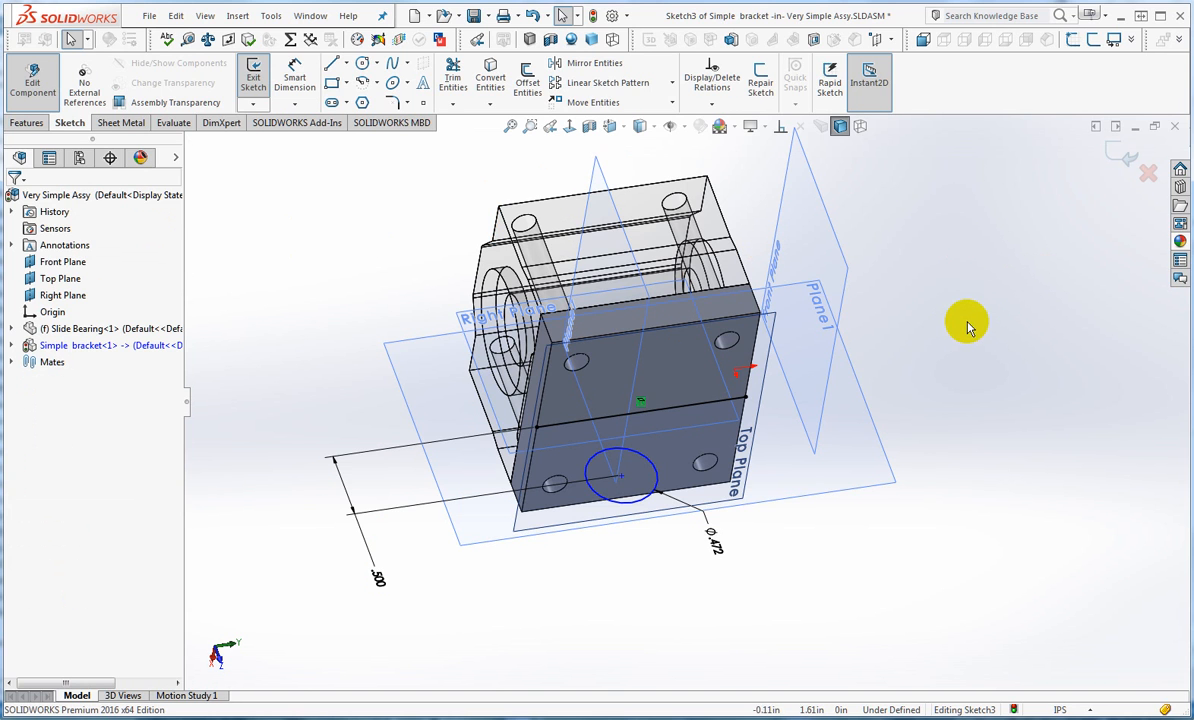
Step: Add a horizontal relation between the converted edge line's midpoint and the circle's centre
{"action": "left_click", "coordinate": [641, 418]}
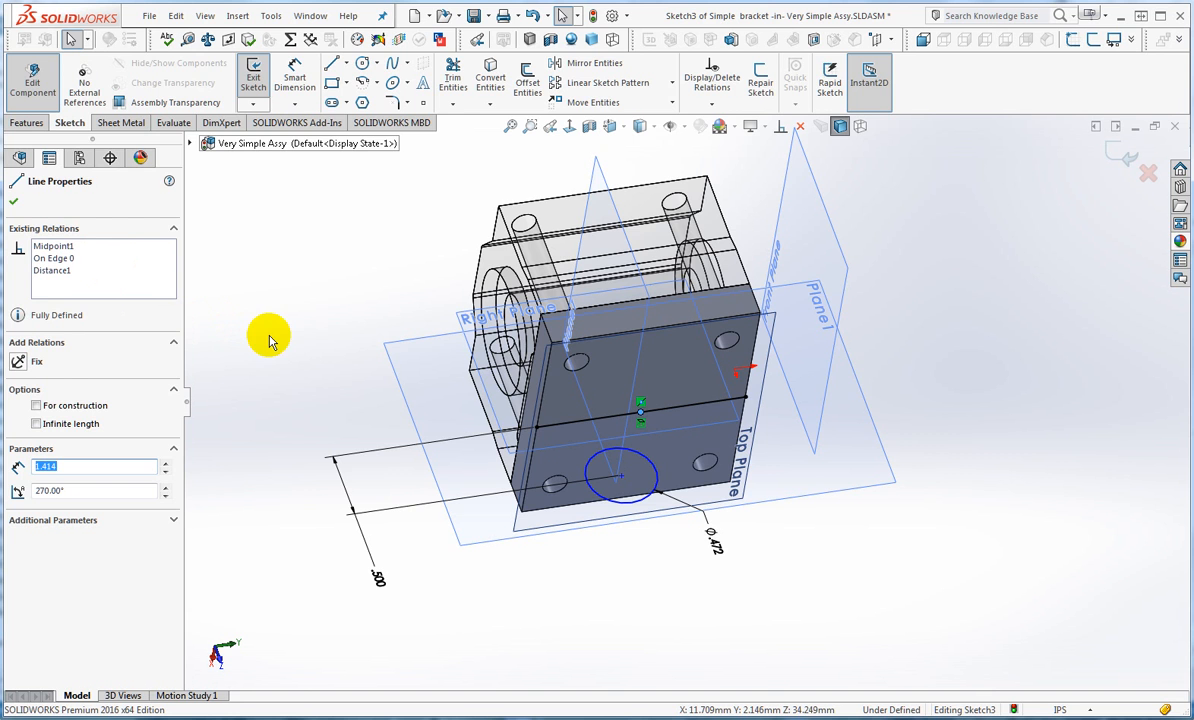
{"action": "left_click", "coordinate": [623, 479], "text": "ctrl"}
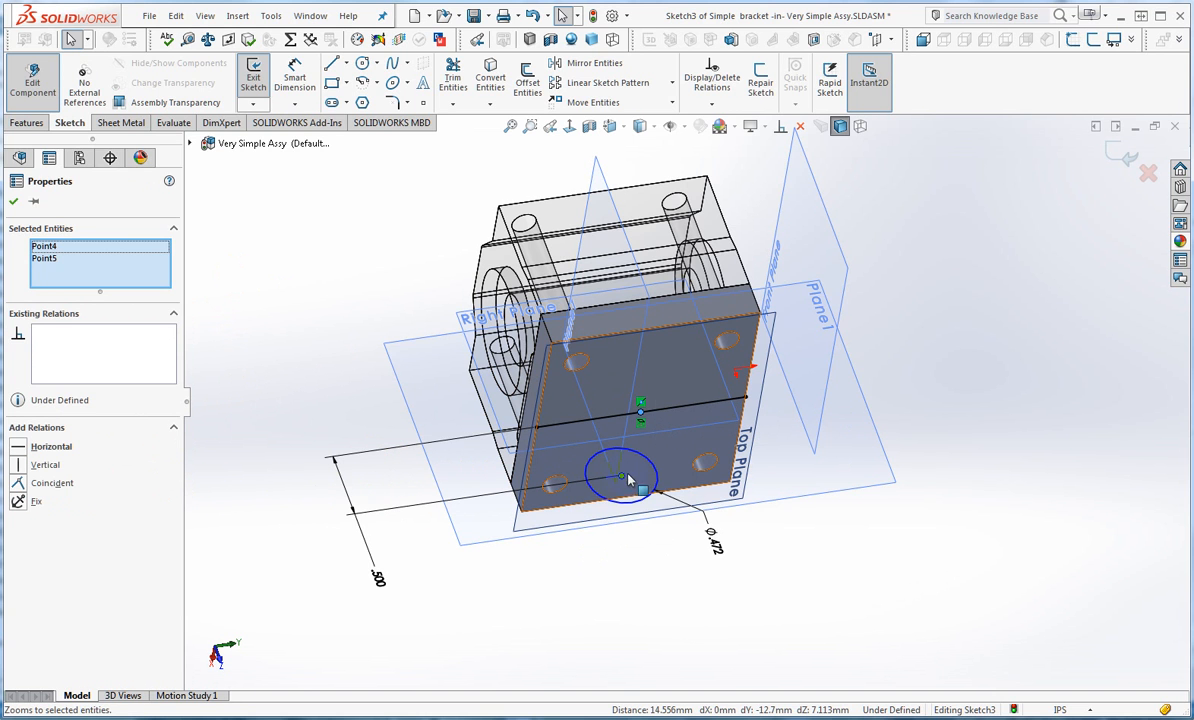
{"action": "left_click", "coordinate": [20, 448]}
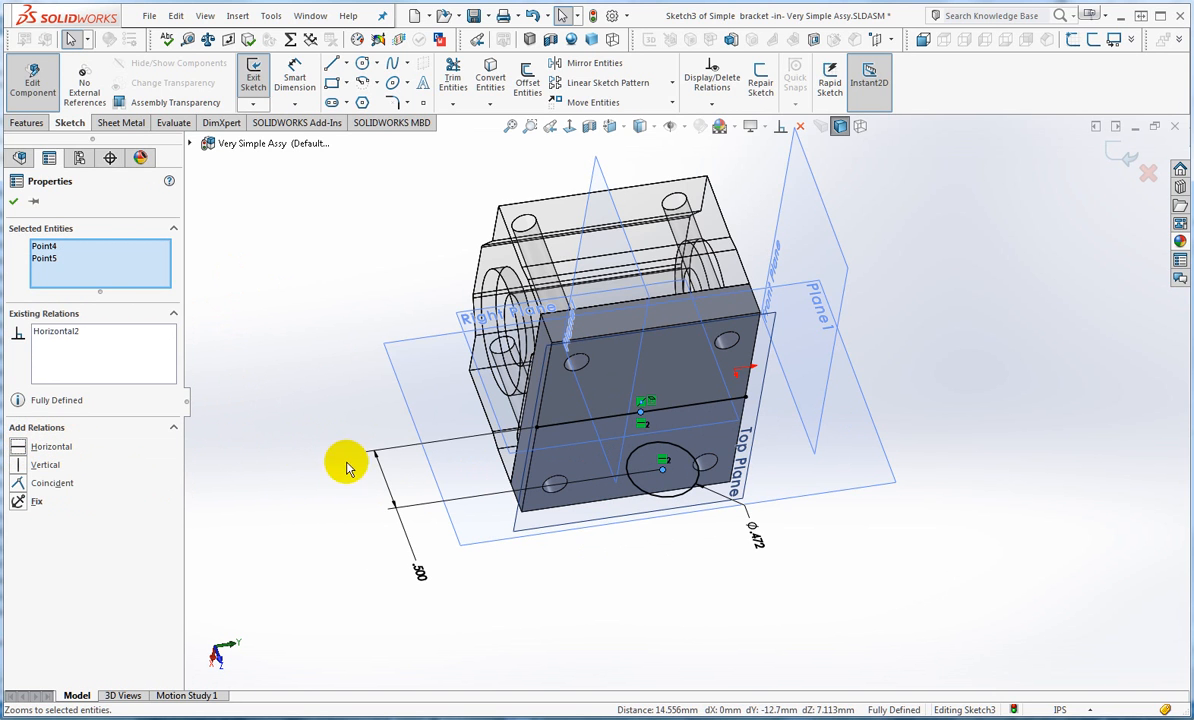
{"action": "left_click", "coordinate": [16, 204]}
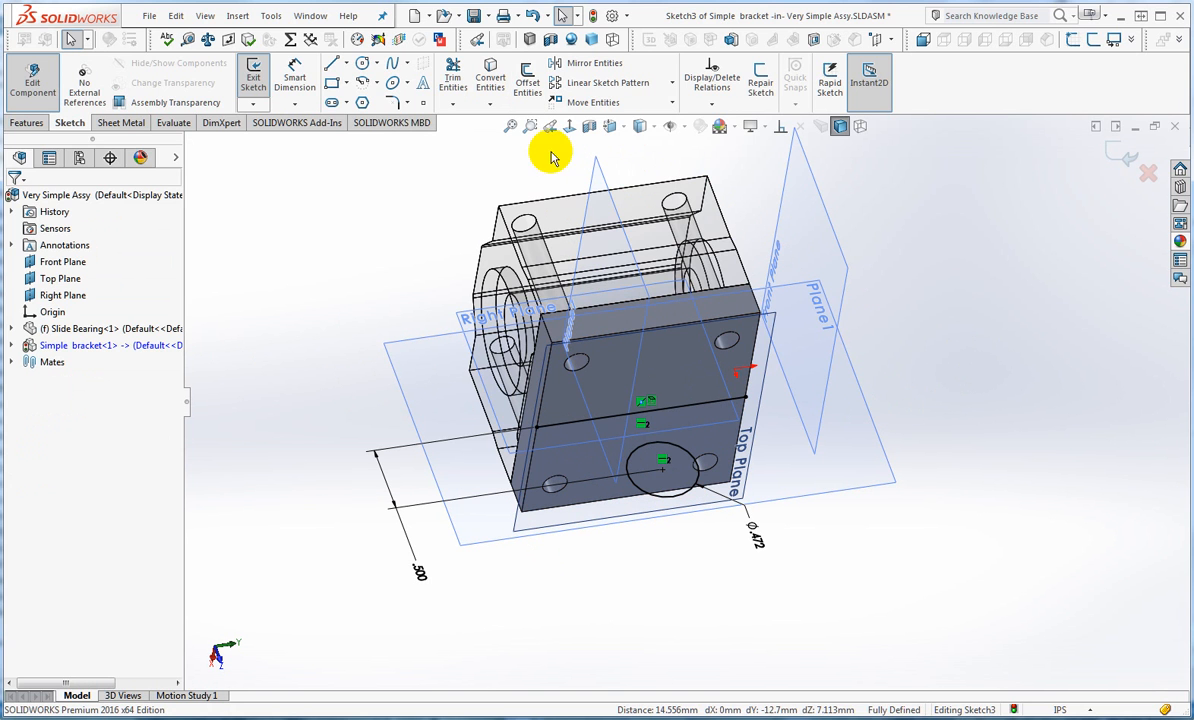
Step: Offset the circle outward by 0.125 in to form a concentric outer circle
{"action": "left_click", "coordinate": [527, 84]}
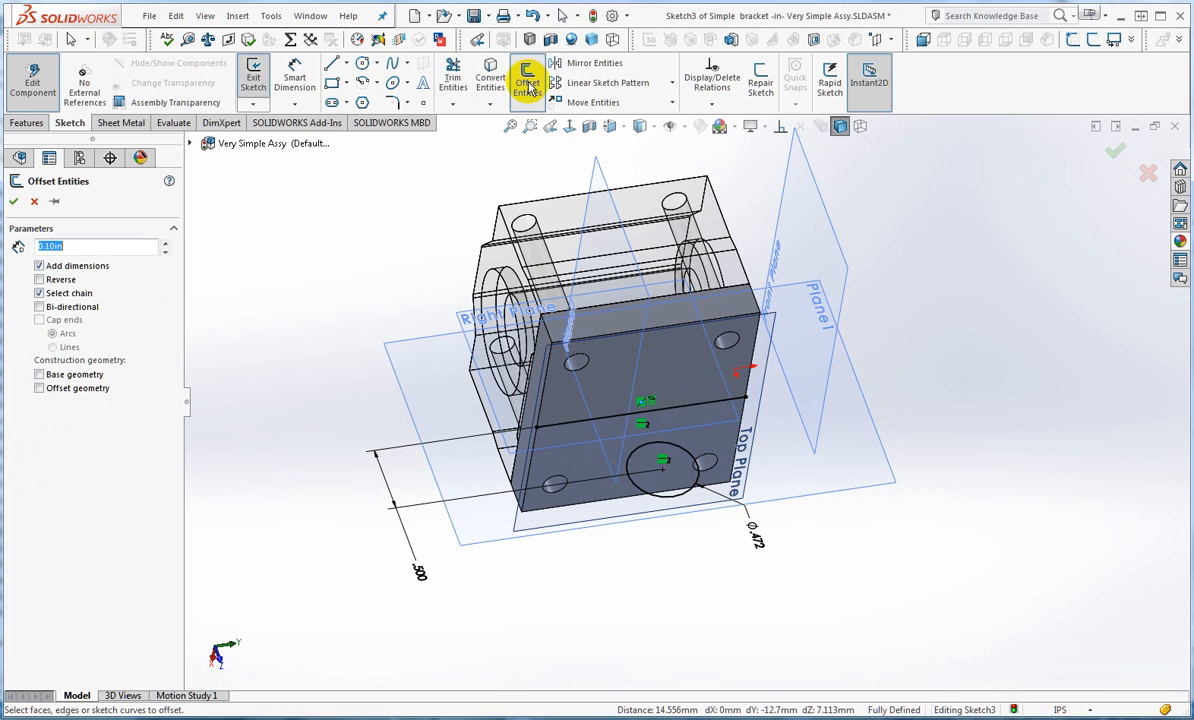
{"action": "left_click", "coordinate": [680, 505]}
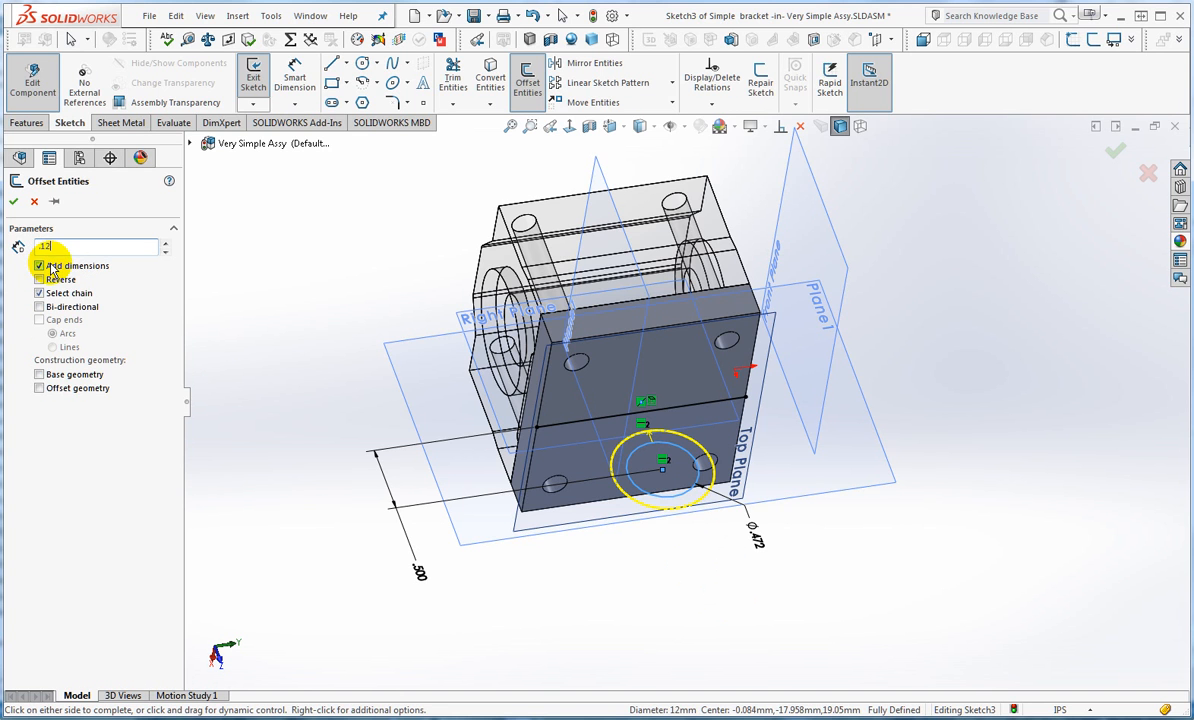
{"action": "left_click", "coordinate": [14, 203]}
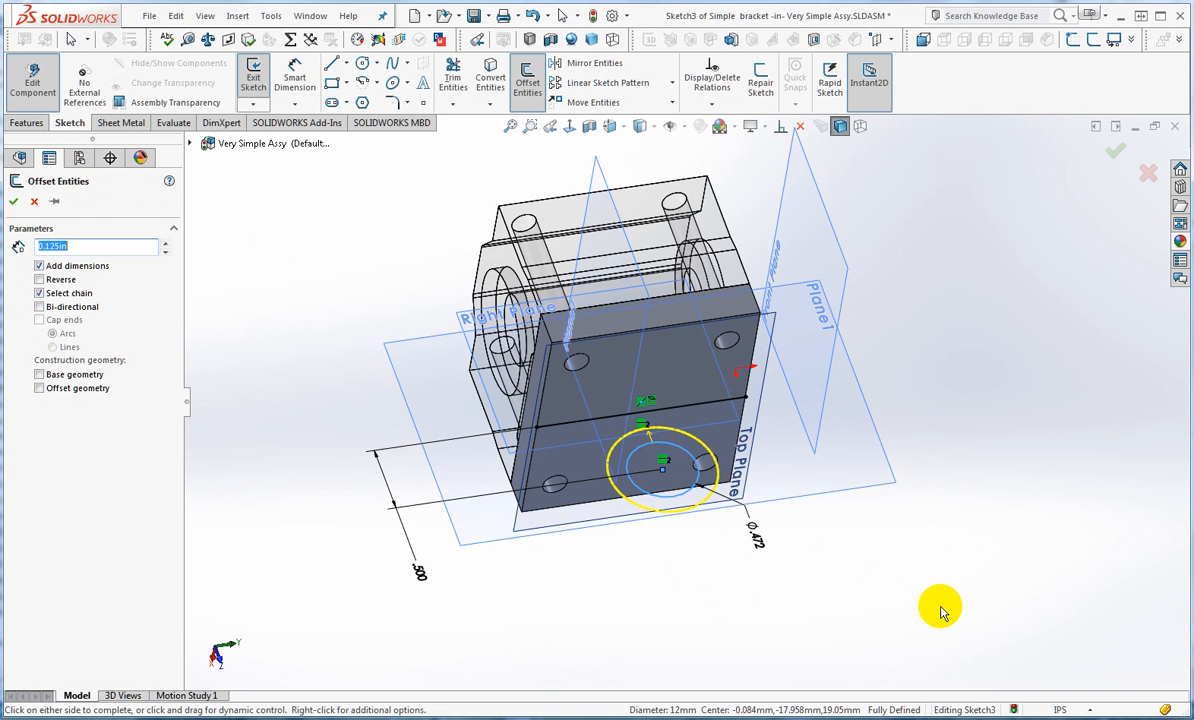
{"action": "mouse_move", "coordinate": [794, 602]}
{"action": "middle_mouse_down"}
{"action": "mouse_move", "coordinate": [768, 541]}
{"action": "mouse_move", "coordinate": [760, 573]}
{"action": "mouse_move", "coordinate": [776, 613]}
{"action": "middle_mouse_up"}
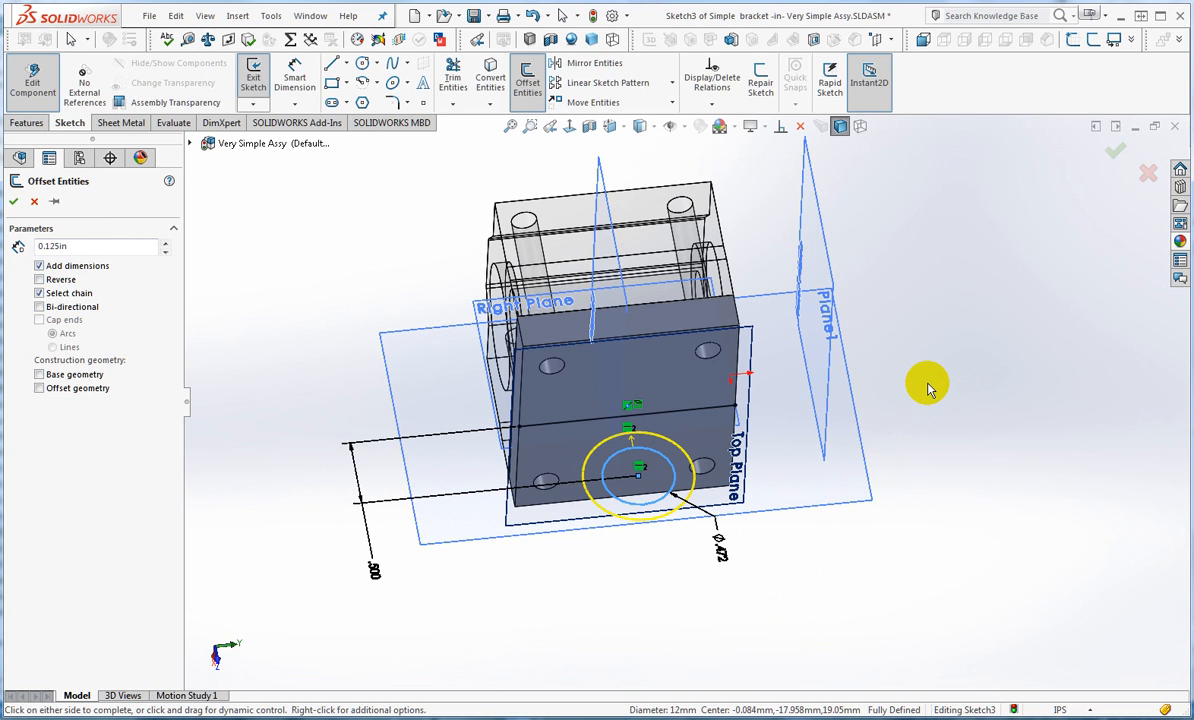
{"action": "left_click", "coordinate": [14, 201]}
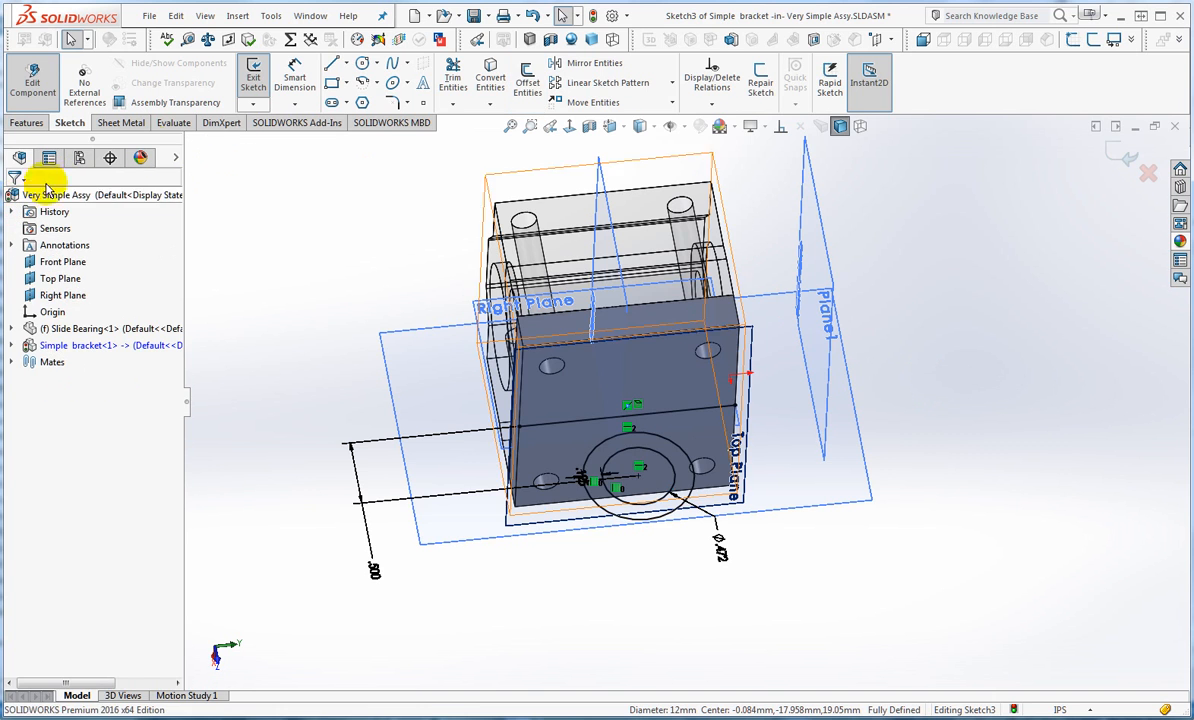
Step: Sketch two separate slanted lines, one from each end of the converted edge line to the outer circle
{"action": "left_click", "coordinate": [331, 63]}
{"action": "left_click", "coordinate": [519, 430]}
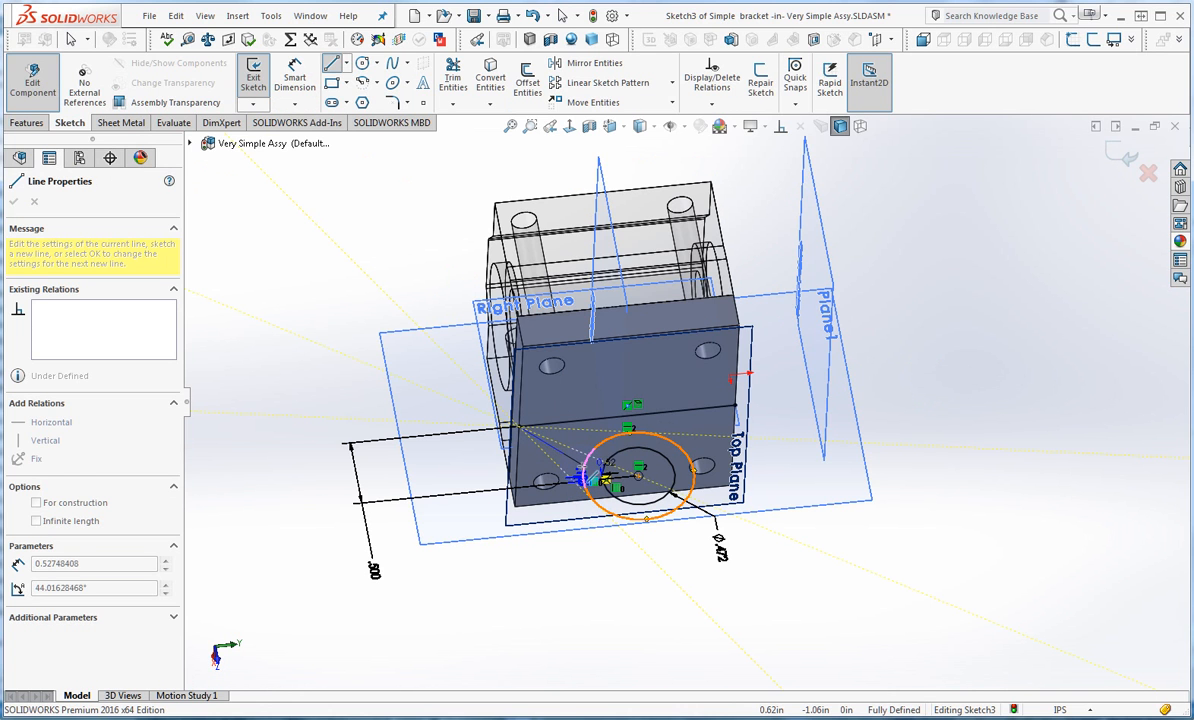
{"action": "left_click", "coordinate": [585, 474]}
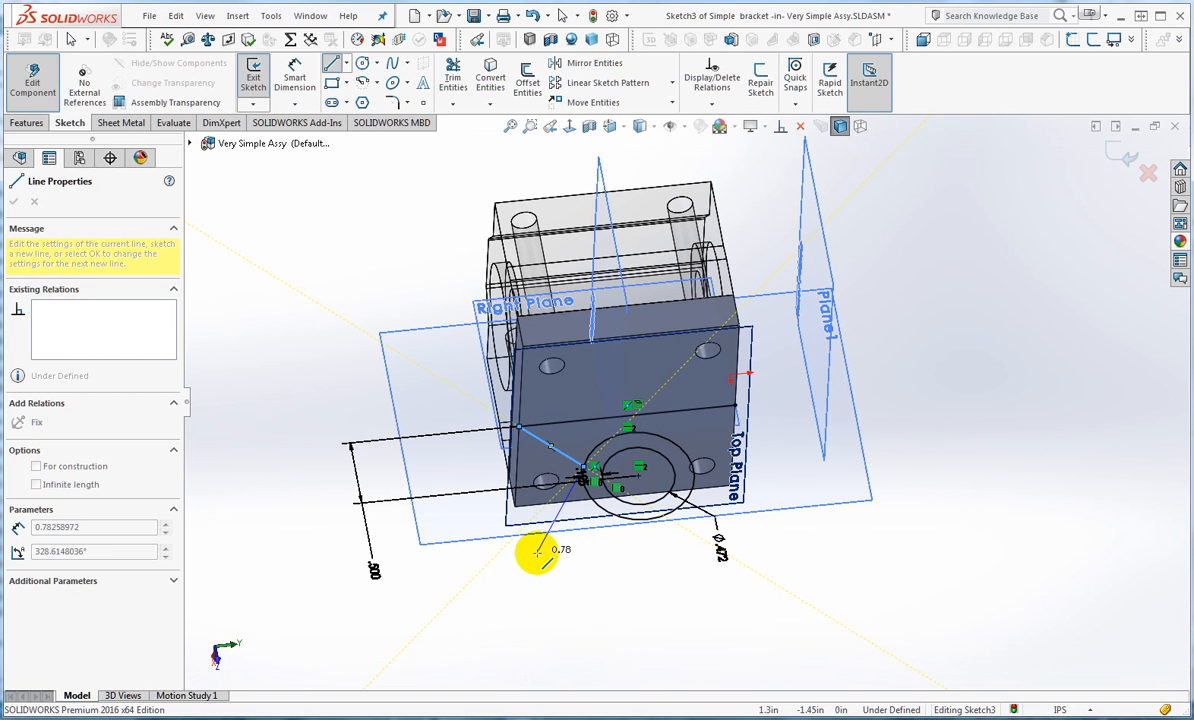
{"action": "key", "text": "Escape"}
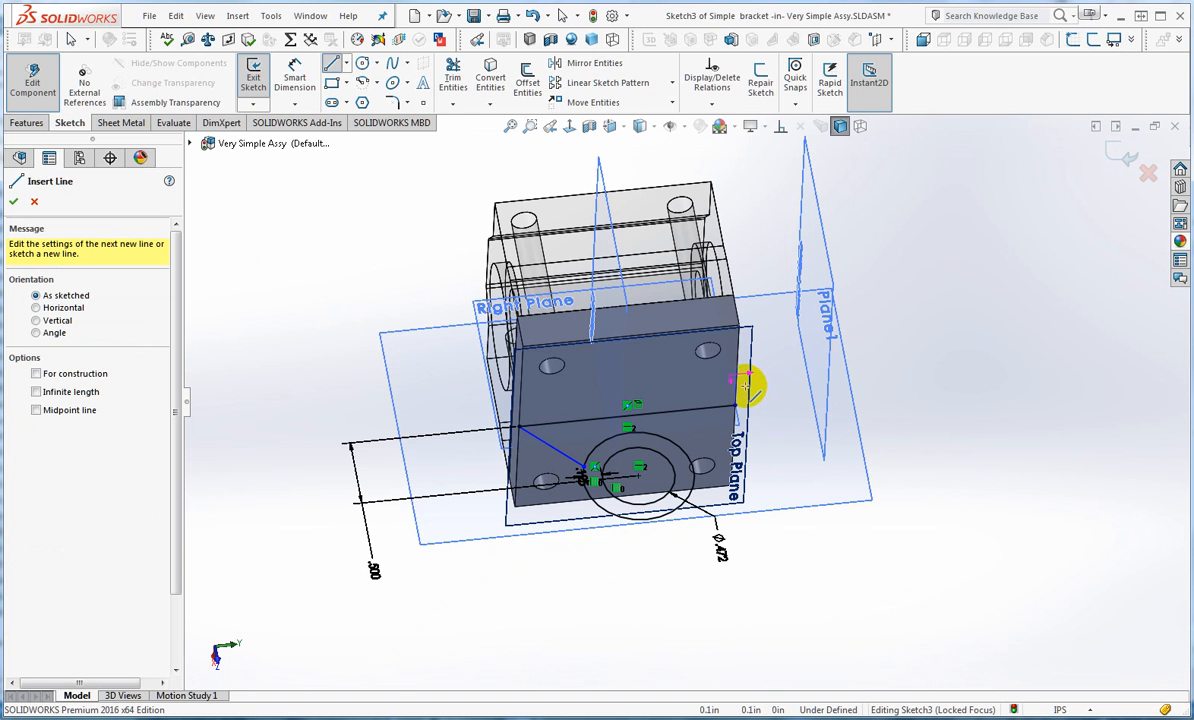
{"action": "scroll", "coordinate": [794, 405], "scroll_direction": "down", "scroll_amount": 3}
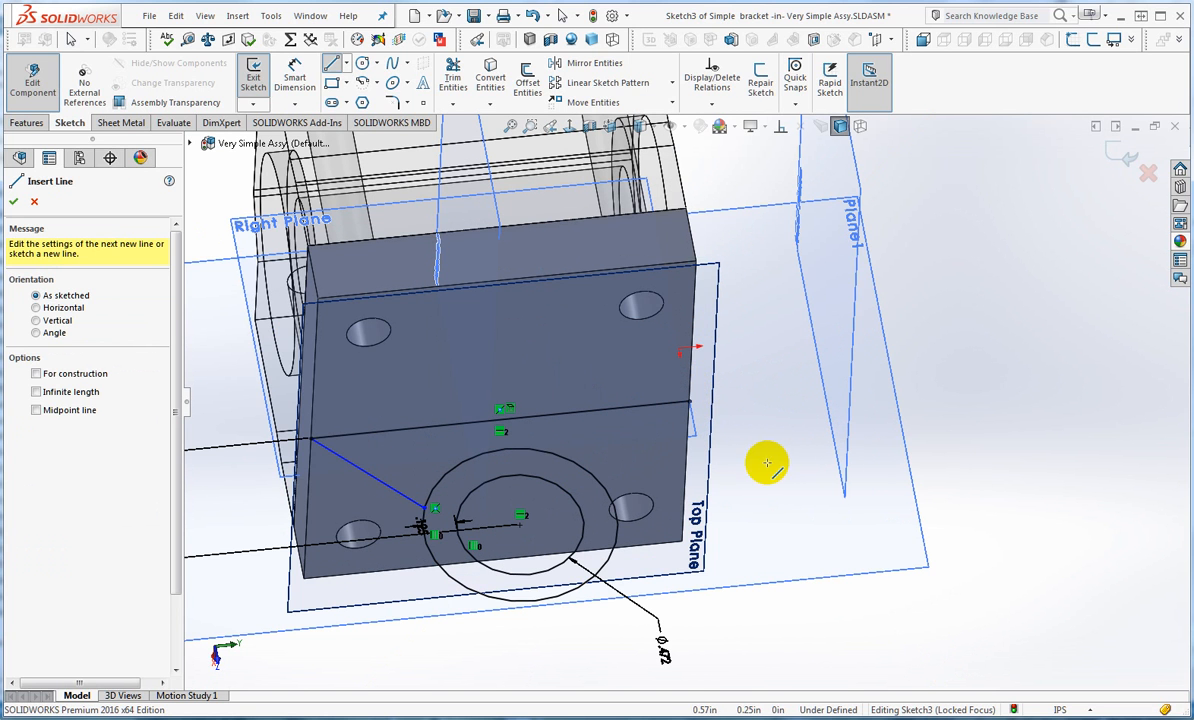
{"action": "left_click", "coordinate": [690, 404]}
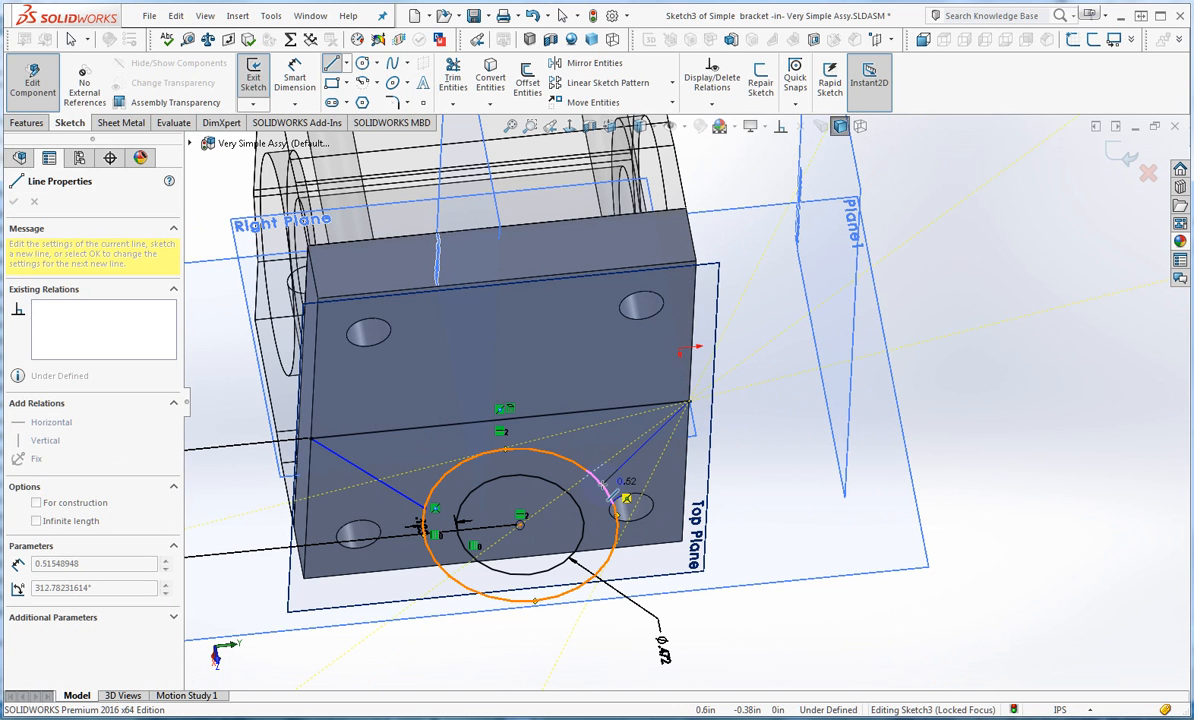
{"action": "left_click", "coordinate": [601, 493]}
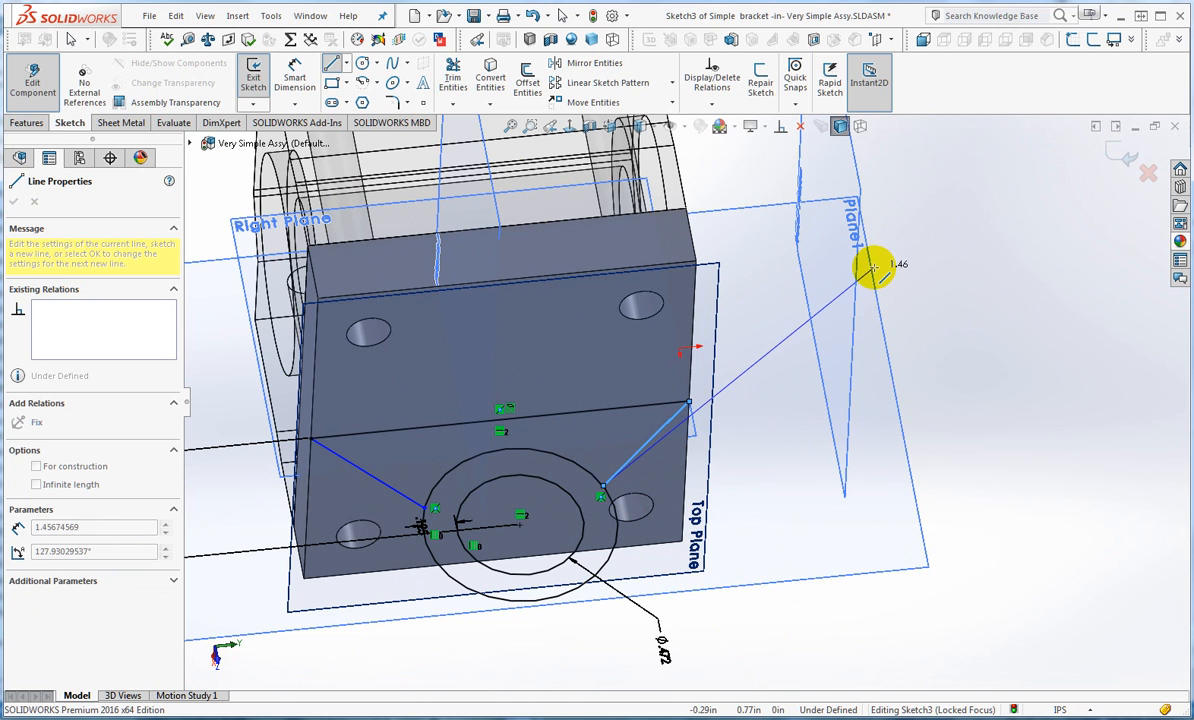
{"action": "key", "text": "Escape"}
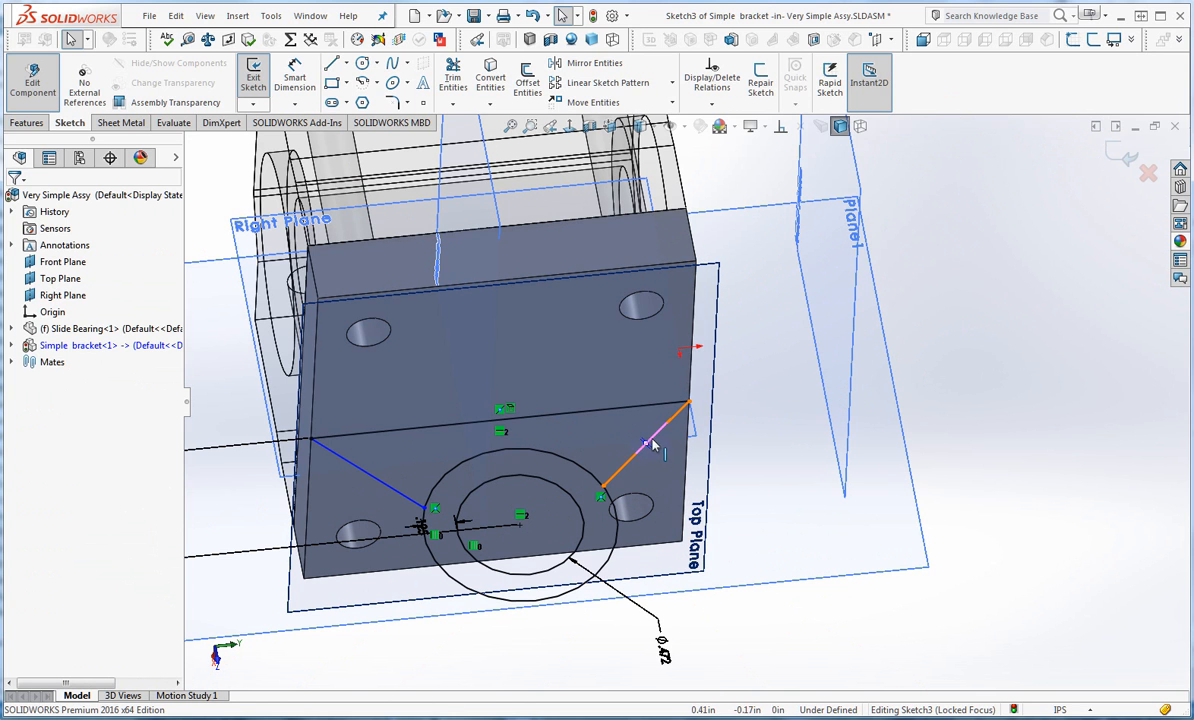
Step: Add a tangent relation between the right-hand slanted line and the outer circle
{"action": "left_click", "coordinate": [713, 105]}
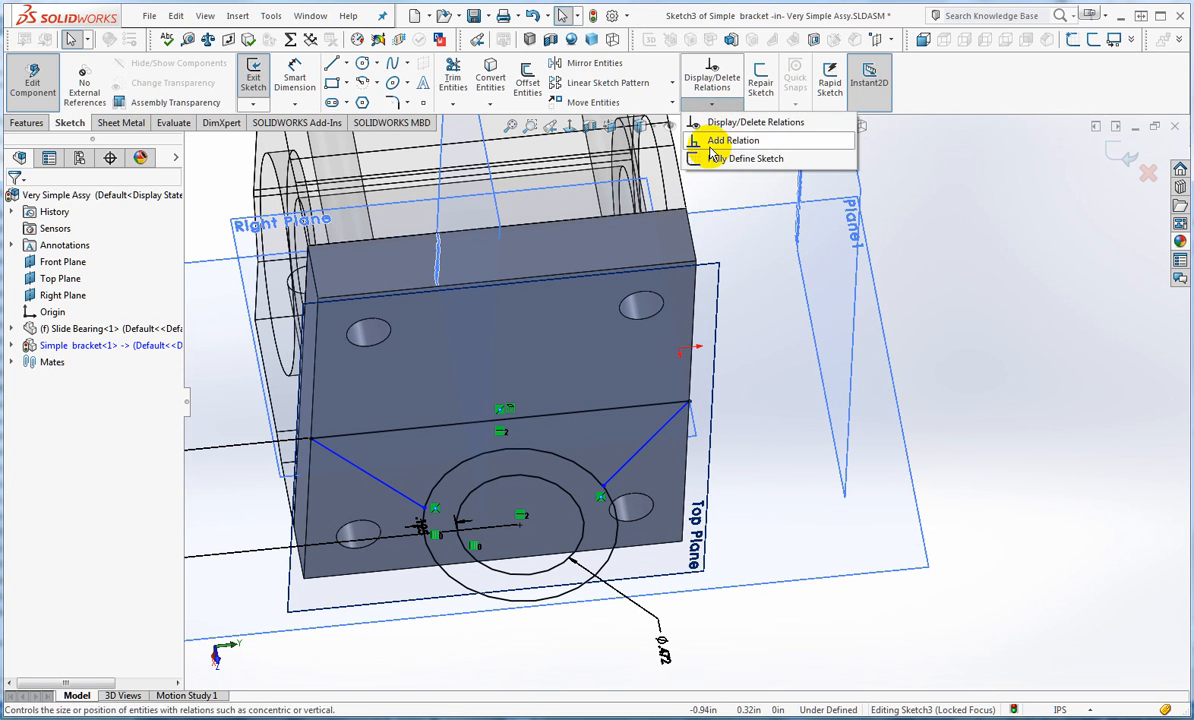
{"action": "left_click", "coordinate": [716, 123]}
{"action": "left_click", "coordinate": [711, 105]}
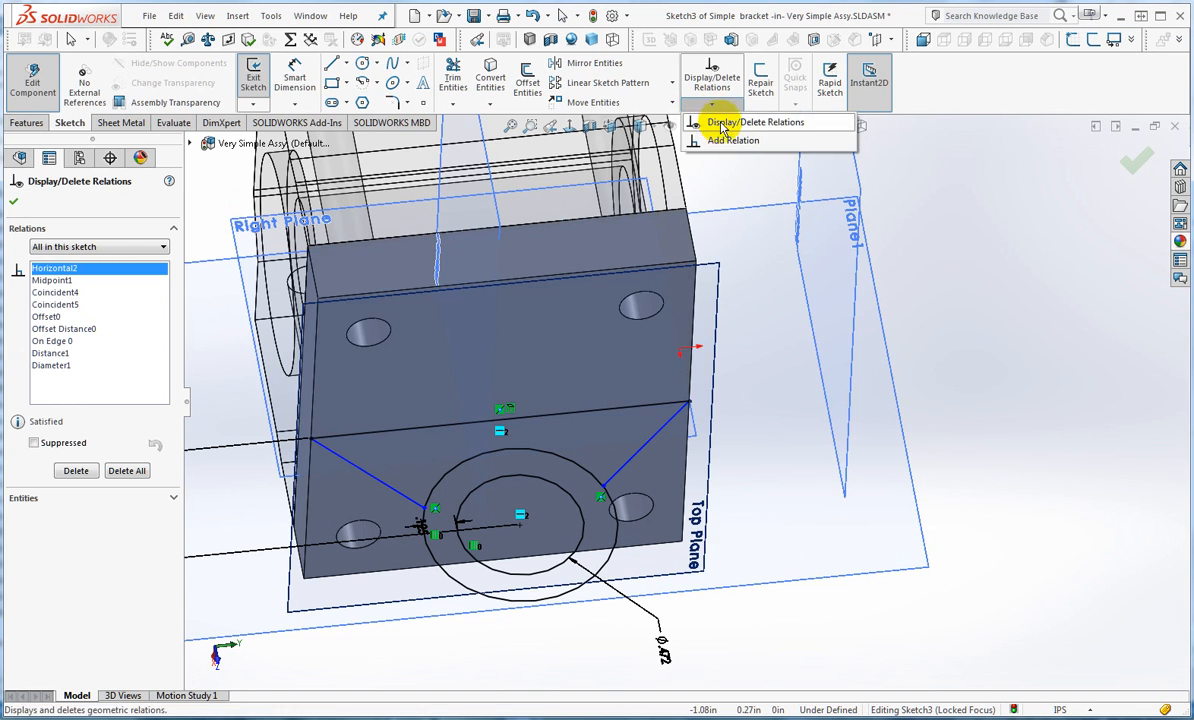
{"action": "left_click", "coordinate": [733, 140]}
{"action": "left_click", "coordinate": [642, 448]}
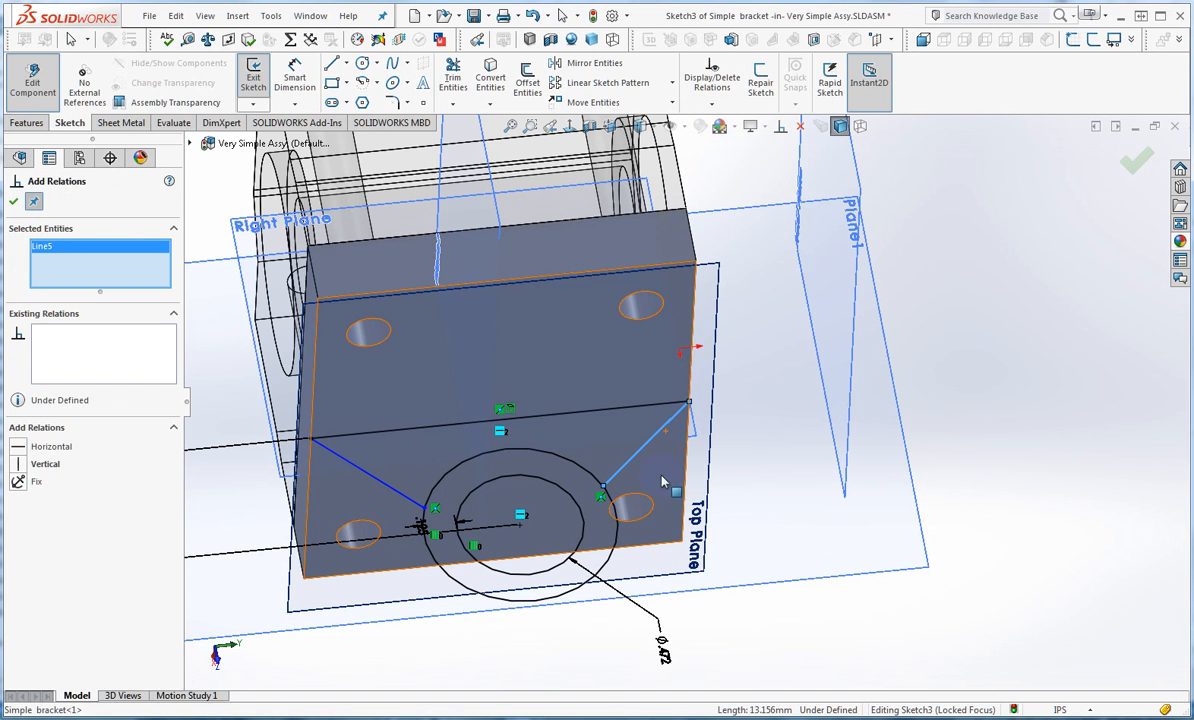
{"action": "left_click", "coordinate": [607, 552]}
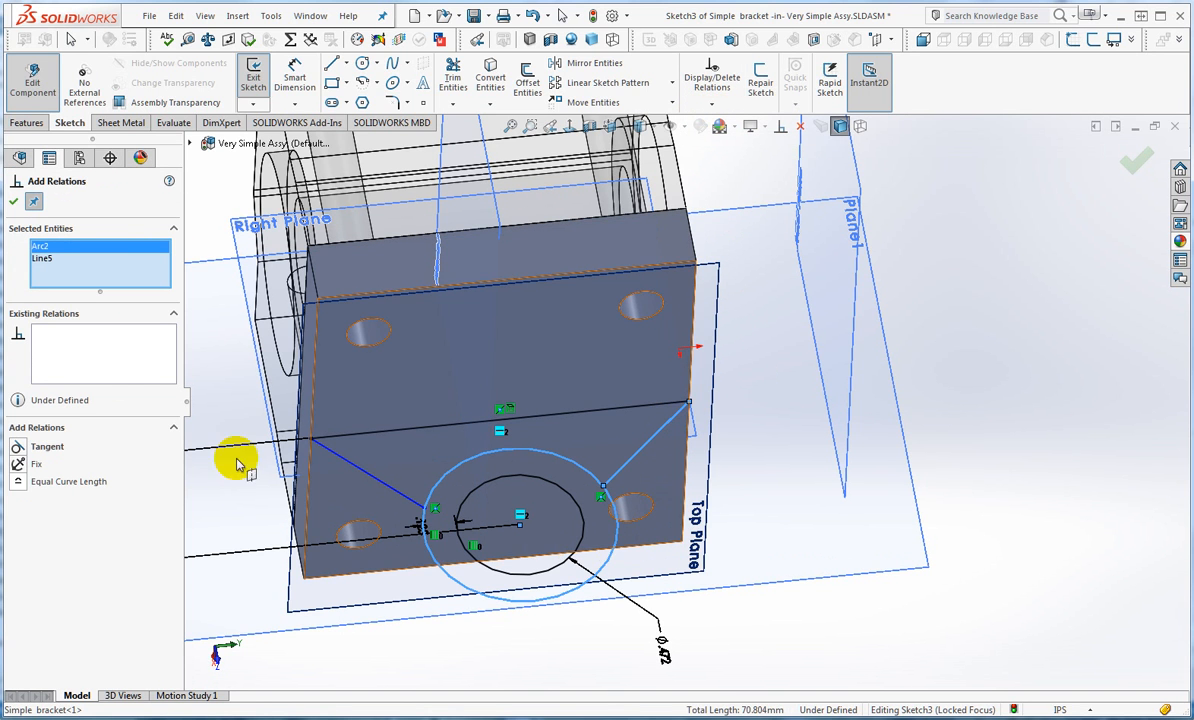
{"action": "left_click", "coordinate": [19, 447]}
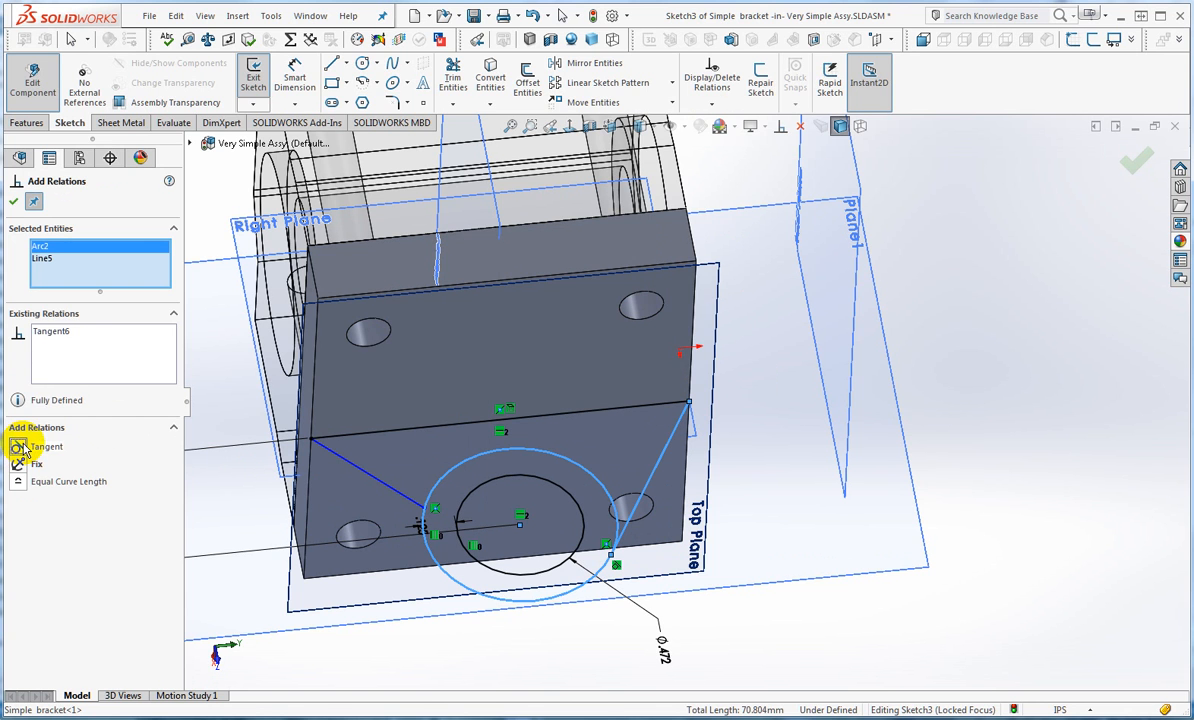
{"action": "left_click", "coordinate": [14, 204]}
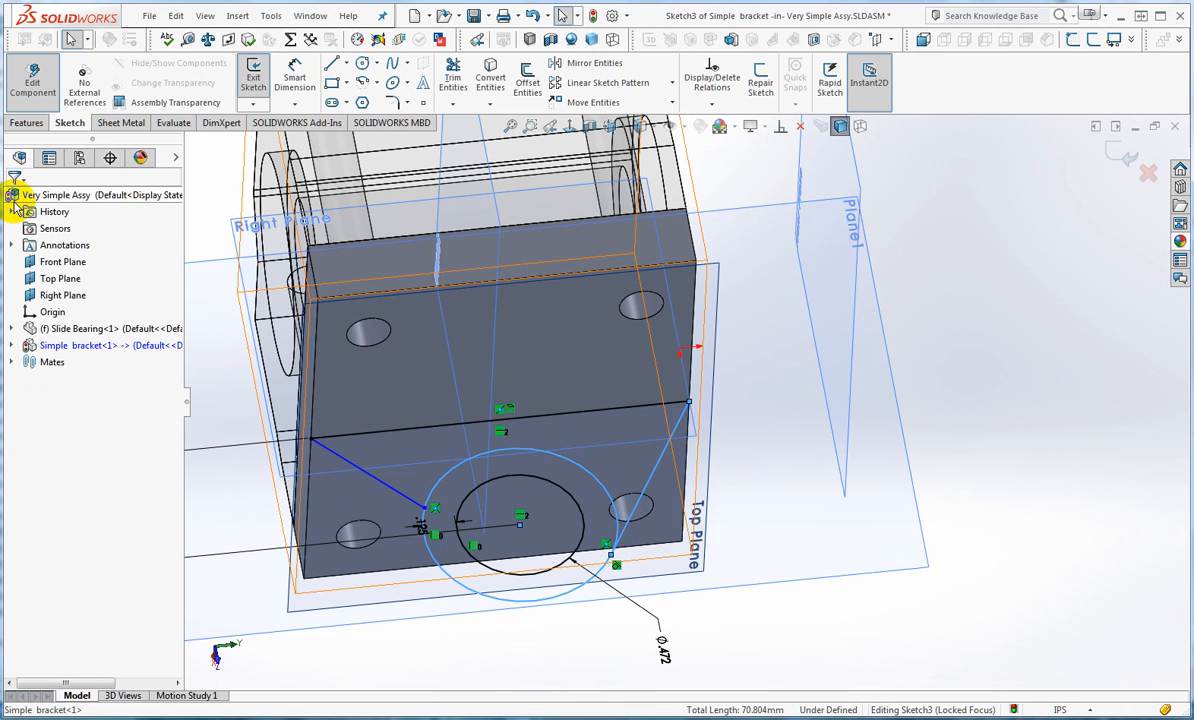
Step: Add a tangent relation between the left-hand slanted line and the outer circle, starting from a cleared selection
{"action": "left_click", "coordinate": [712, 106]}
{"action": "left_click", "coordinate": [712, 148]}
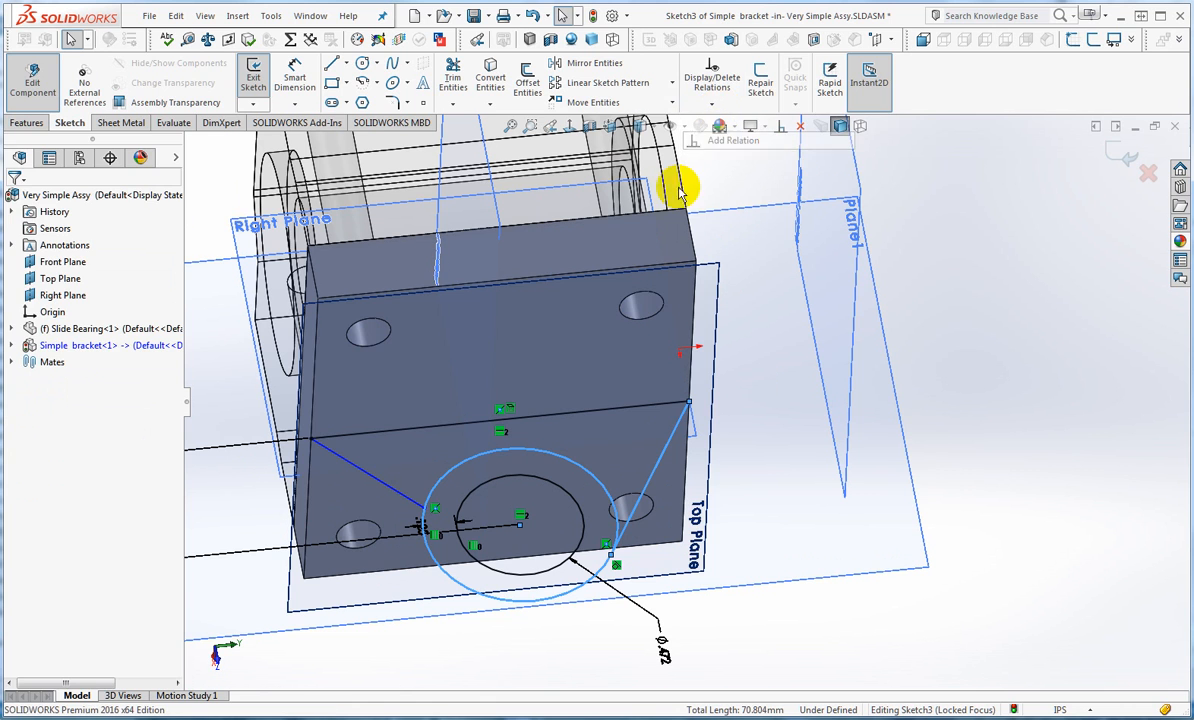
{"action": "left_click", "coordinate": [364, 471]}
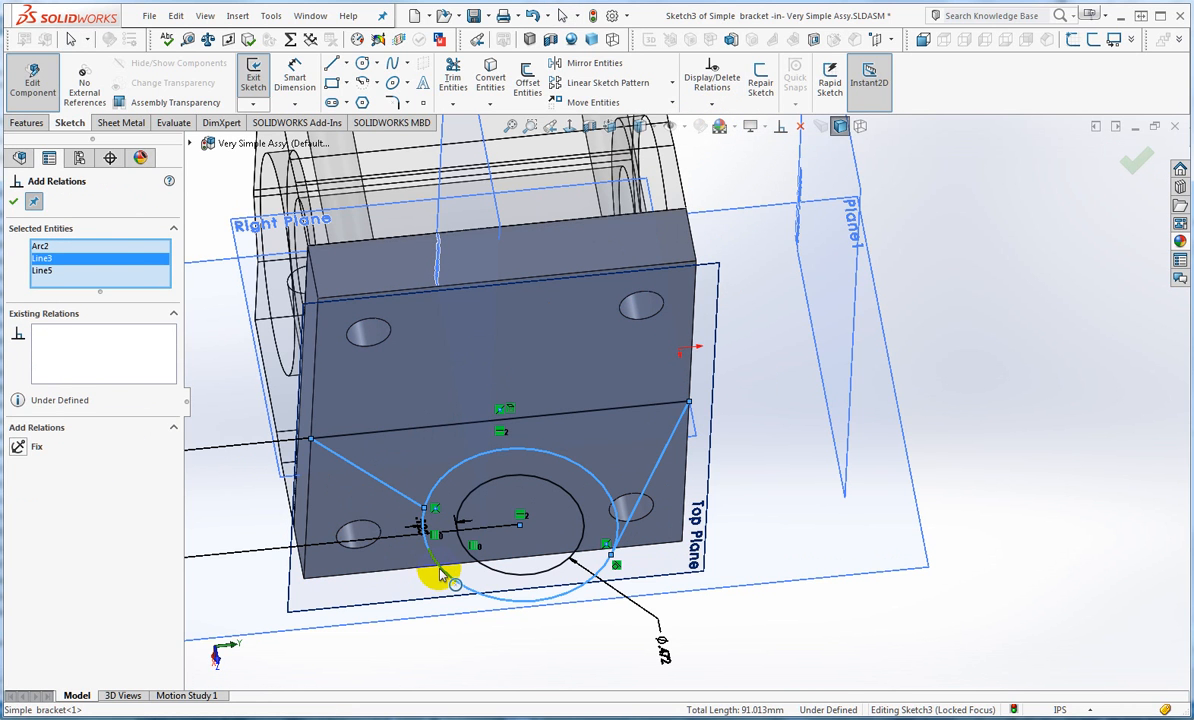
{"action": "right_click", "coordinate": [90, 253]}
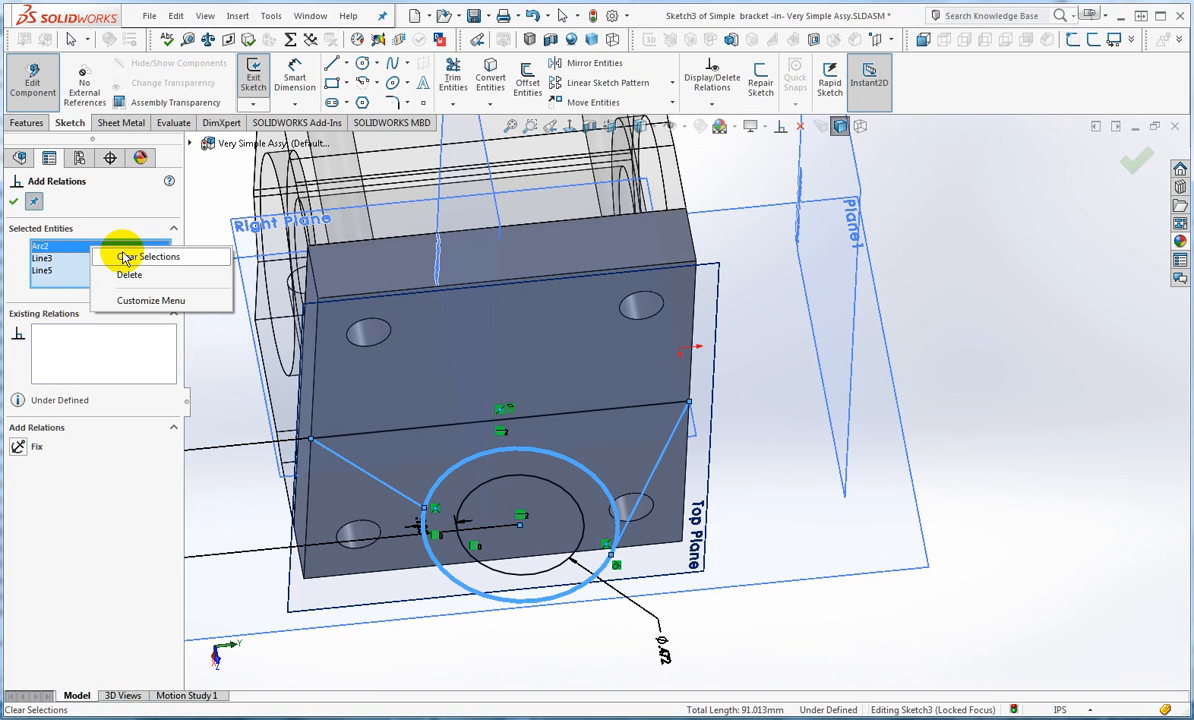
{"action": "left_click", "coordinate": [120, 254]}
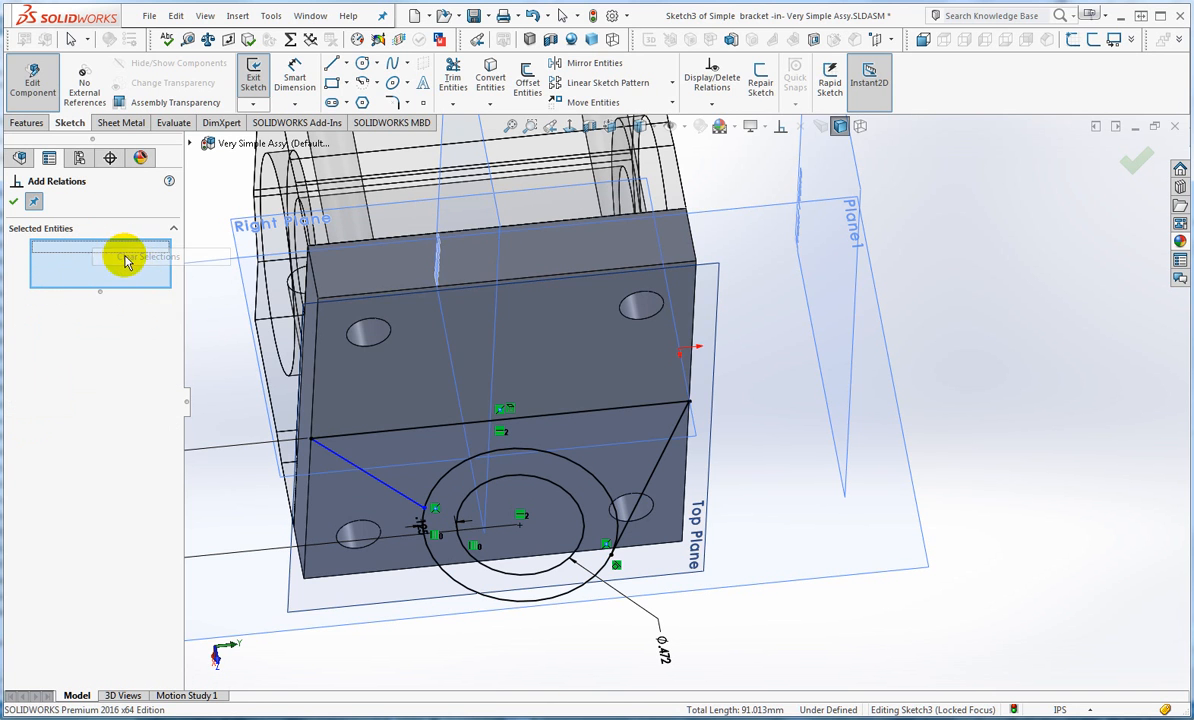
{"action": "left_click", "coordinate": [364, 476]}
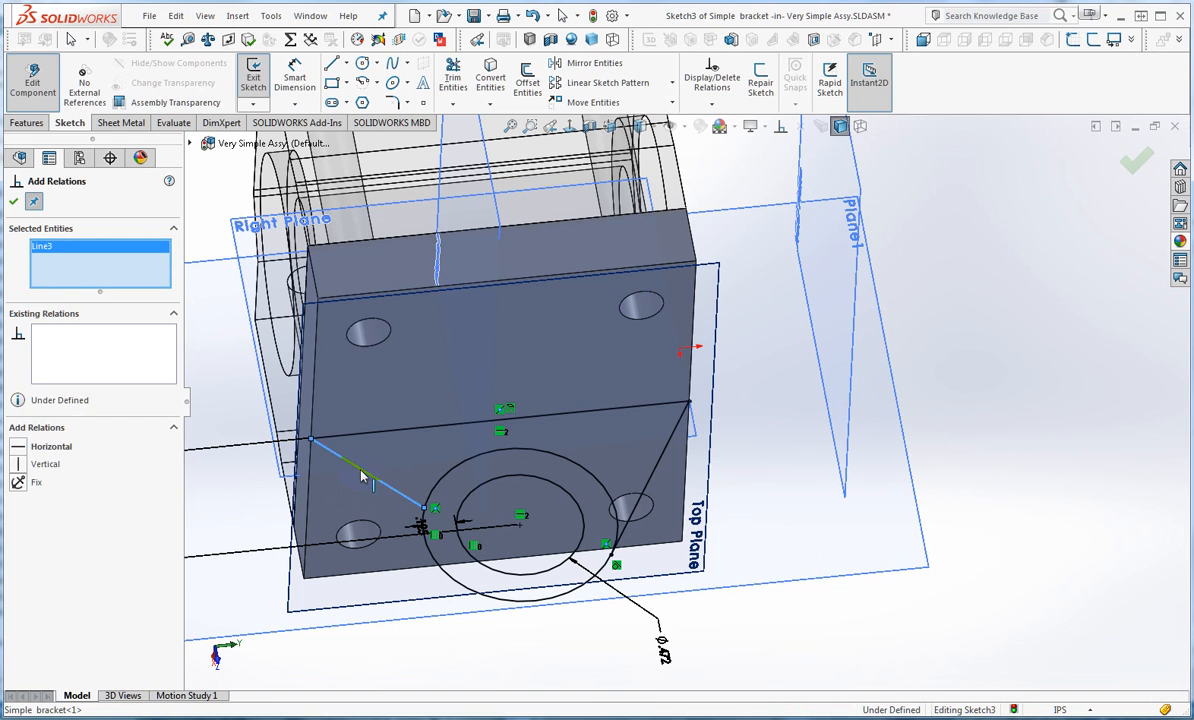
{"action": "left_click", "coordinate": [472, 594]}
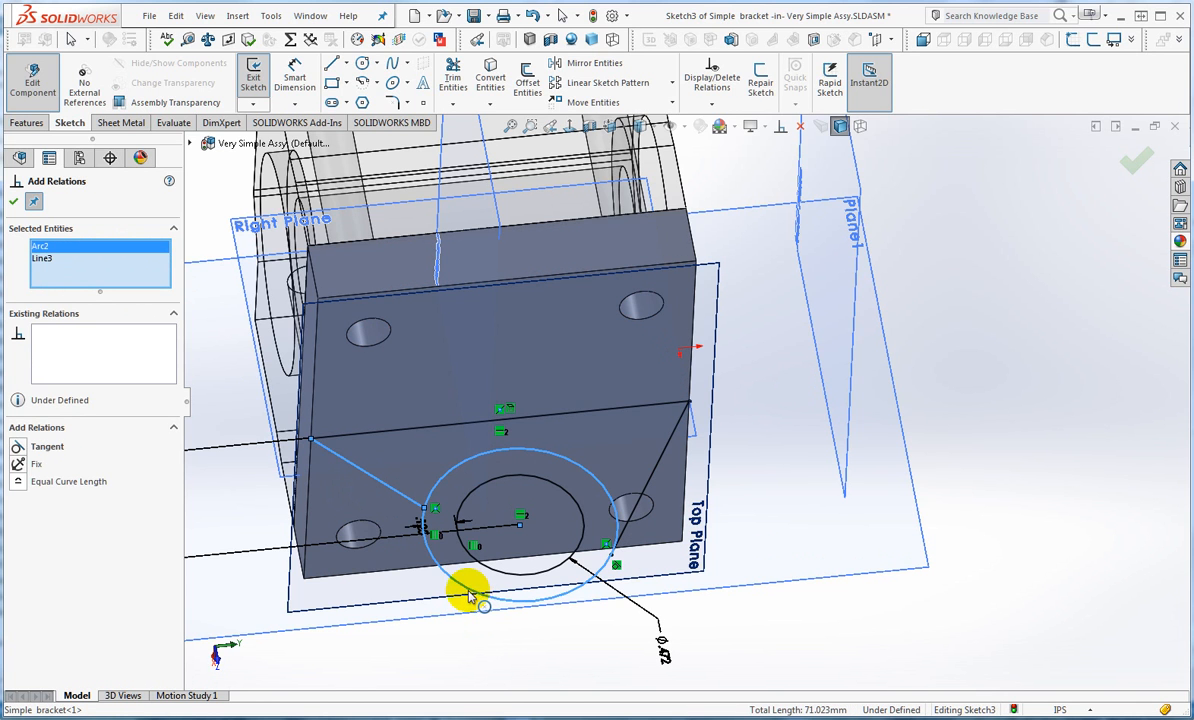
{"action": "left_click", "coordinate": [20, 449]}
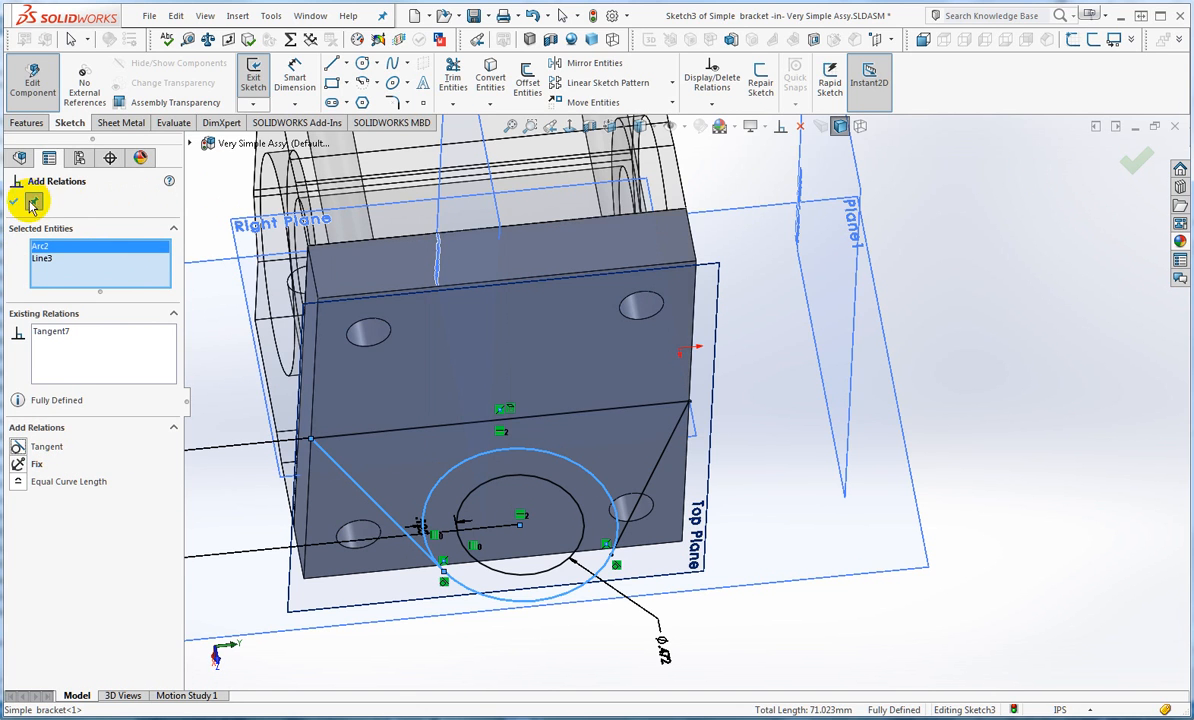
{"action": "left_click", "coordinate": [14, 201]}
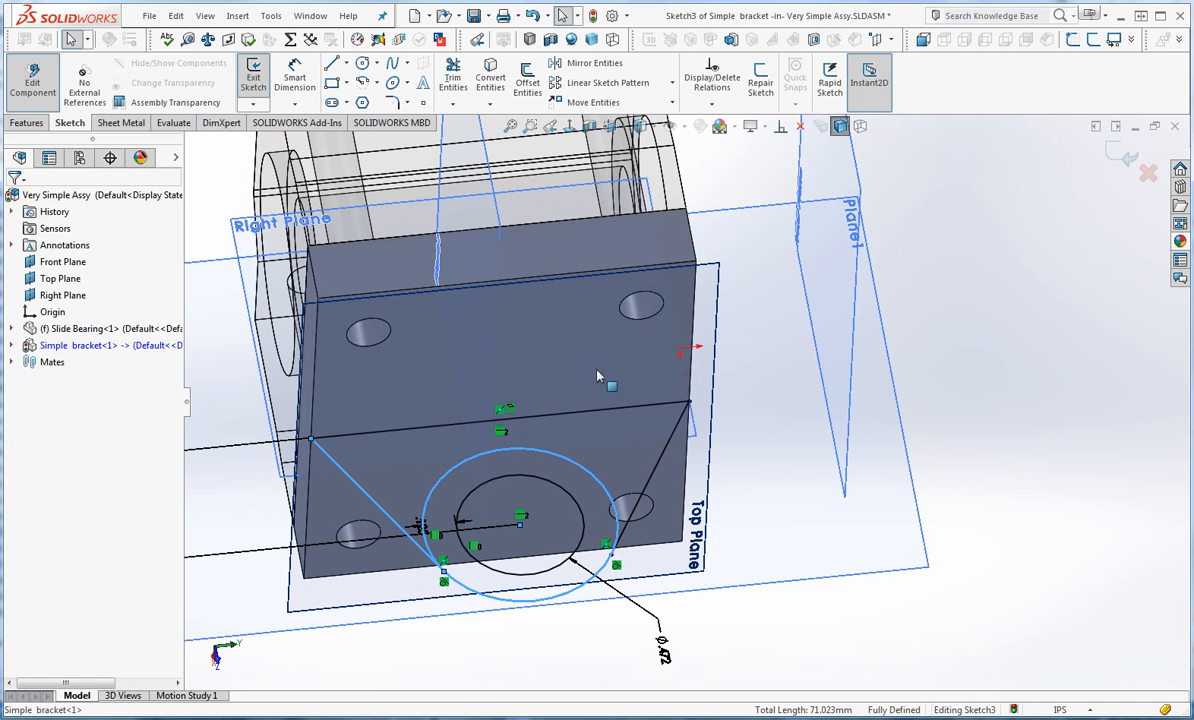
{"action": "left_click", "coordinate": [999, 368]}
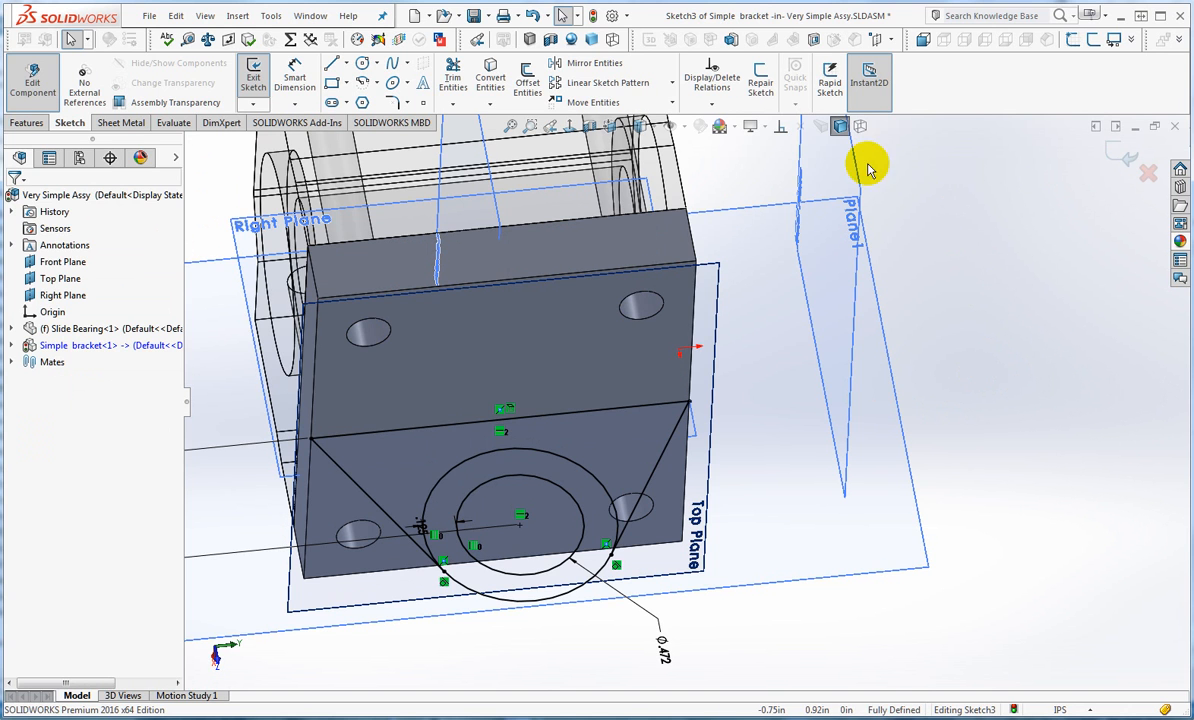
Step: Power-trim the outer circle's arc between the two tangent lines to leave a rounded lug outline, and exit the sketch
{"action": "left_click", "coordinate": [455, 76]}
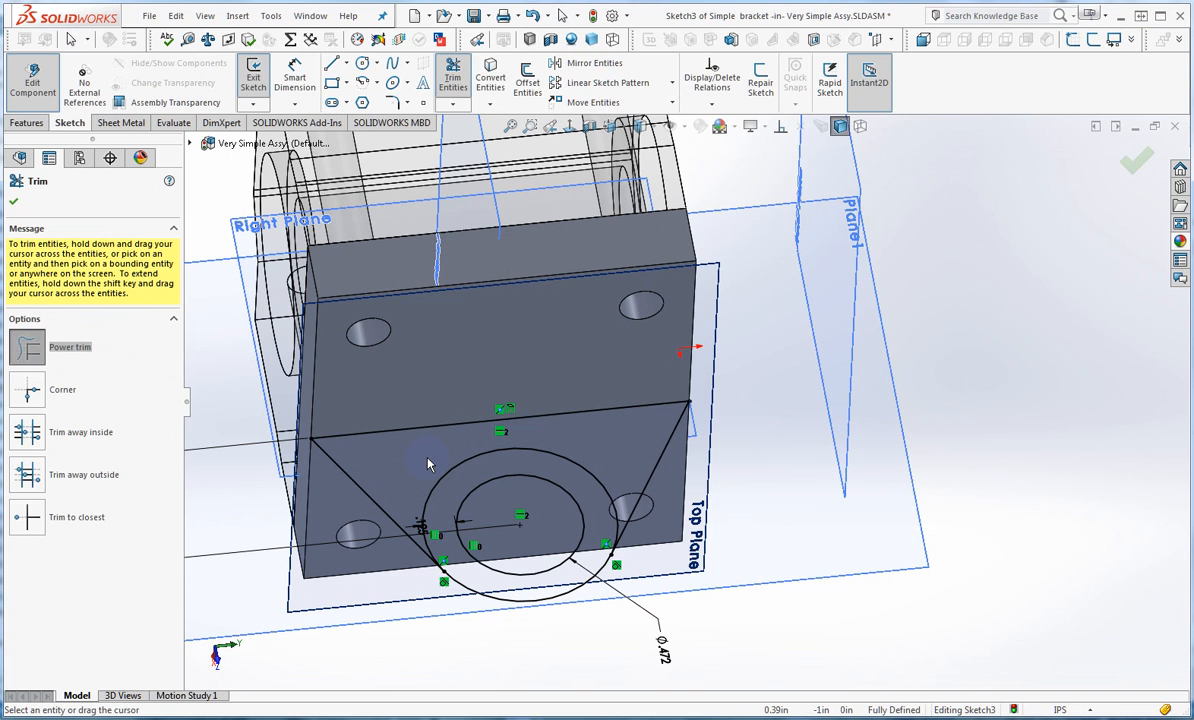
{"action": "mouse_move", "coordinate": [428, 464]}
{"action": "left_mouse_down"}
{"action": "mouse_move", "coordinate": [443, 487]}
{"action": "mouse_move", "coordinate": [801, 498]}
{"action": "left_mouse_up"}
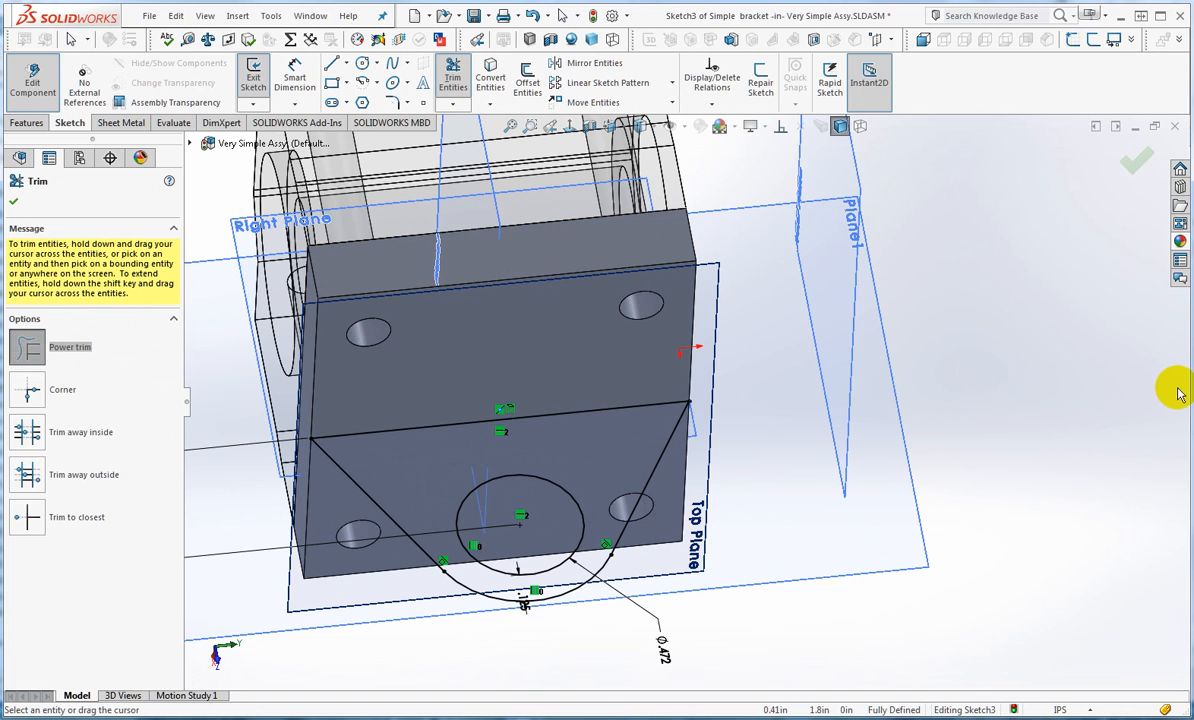
{"action": "left_click", "coordinate": [1135, 165]}
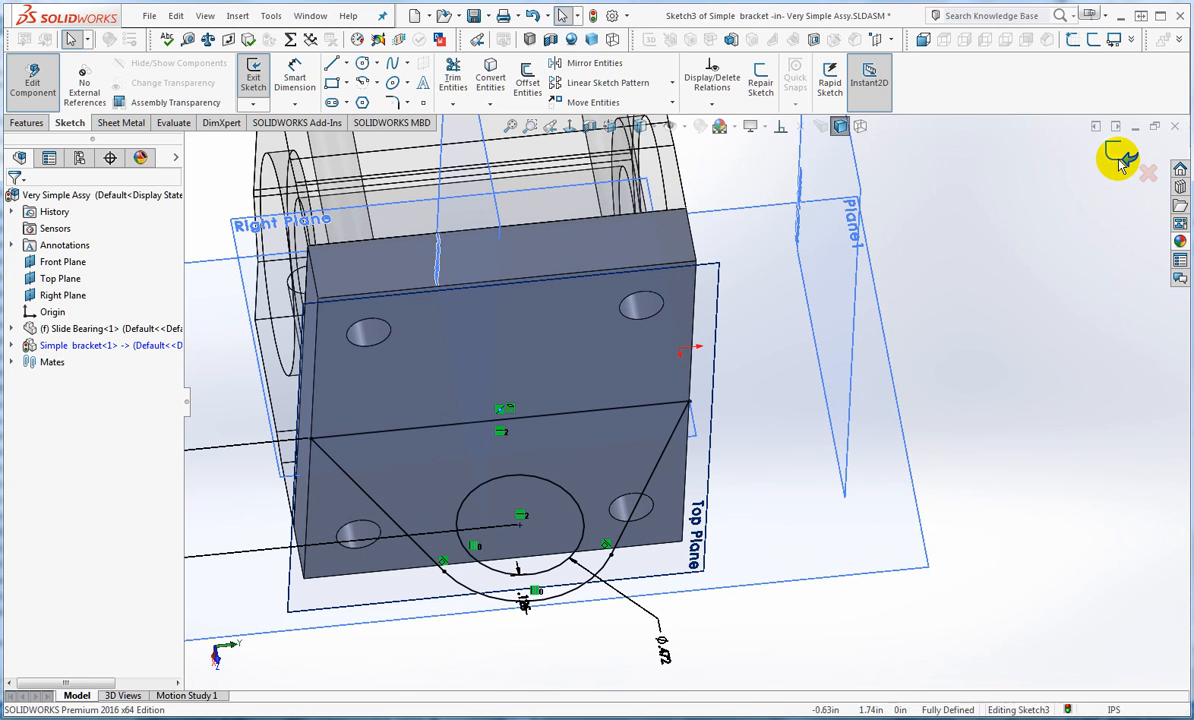
{"action": "left_click", "coordinate": [1122, 160]}
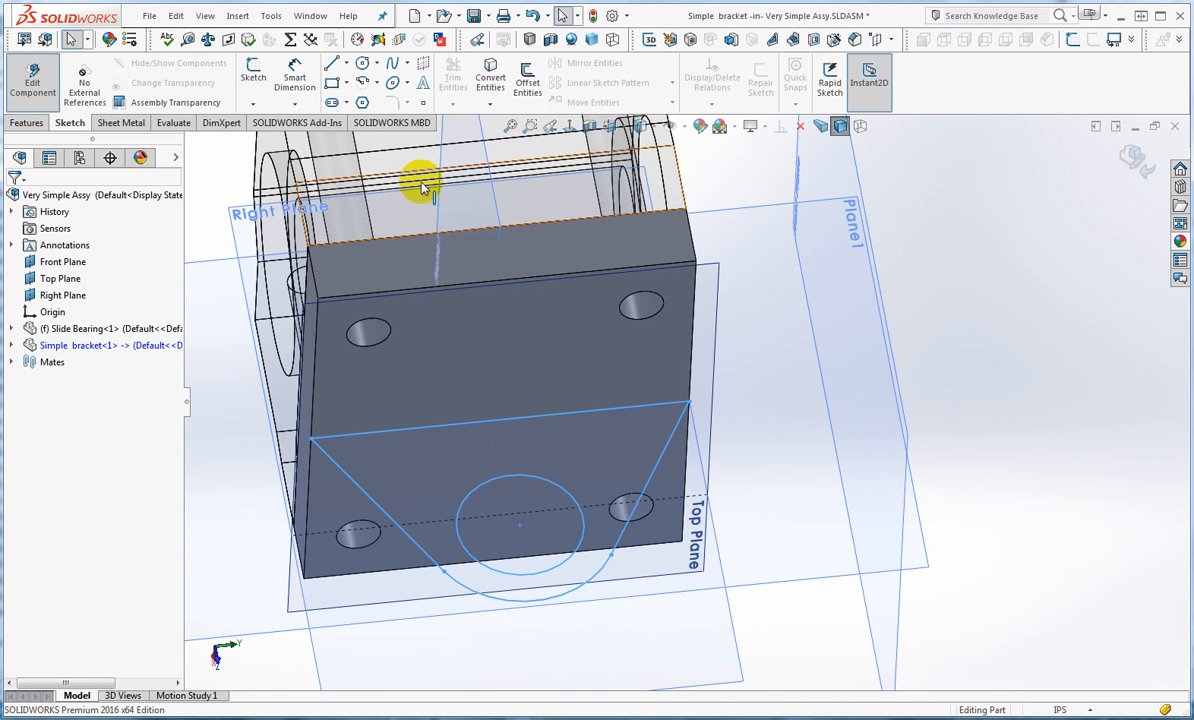
Step: Extrude the lug profile as a boss with a Mid Plane end condition and a depth of 0.375 in, merged with the plate
{"action": "left_click", "coordinate": [30, 123]}
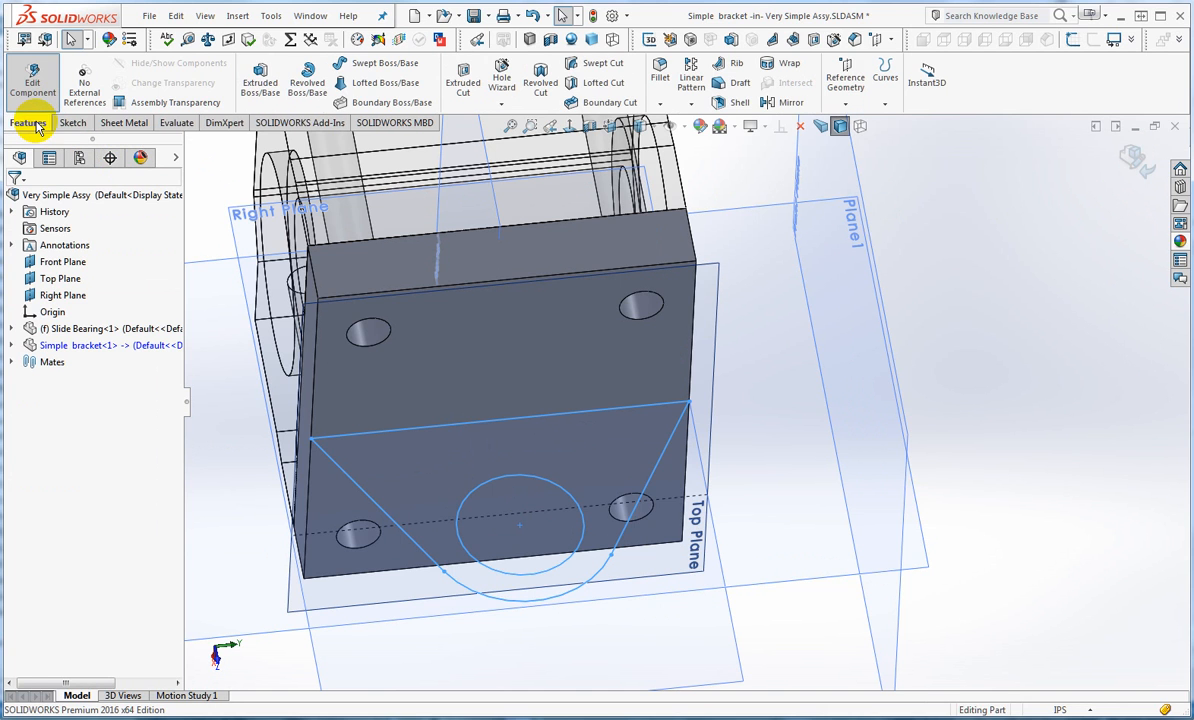
{"action": "left_click", "coordinate": [258, 80]}
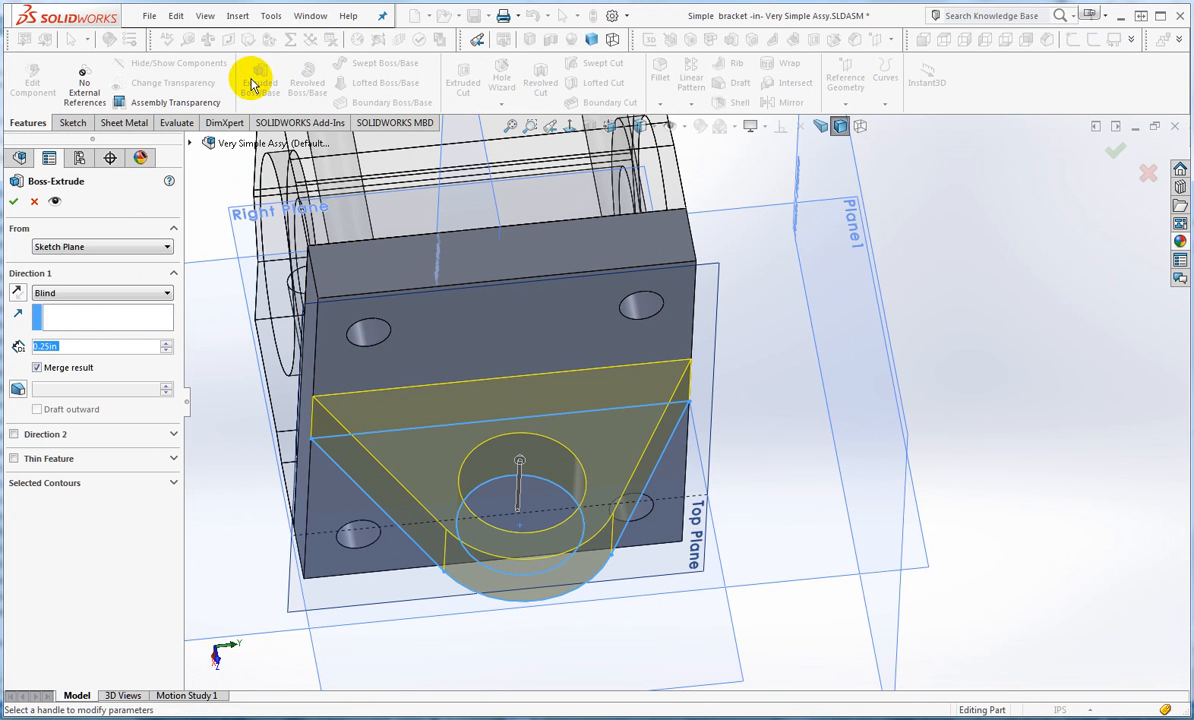
{"action": "middle_click_drag", "start_coordinate": [685, 619], "coordinate": [681, 453]}
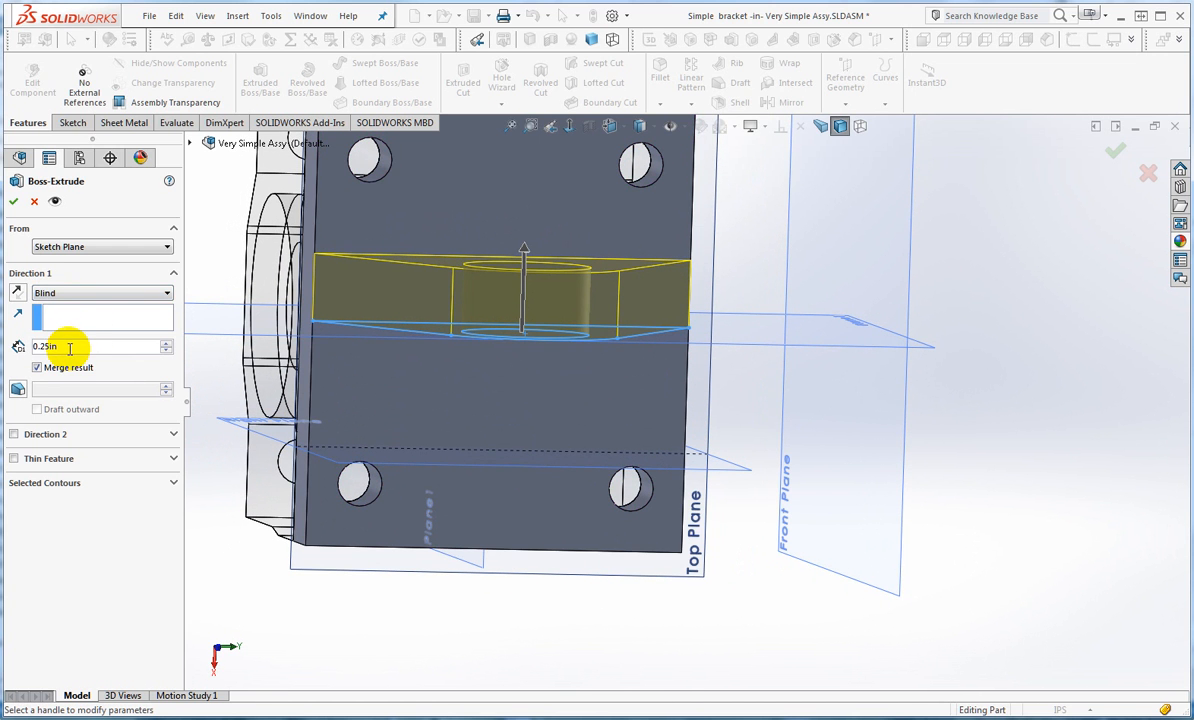
{"action": "left_click", "coordinate": [110, 300]}
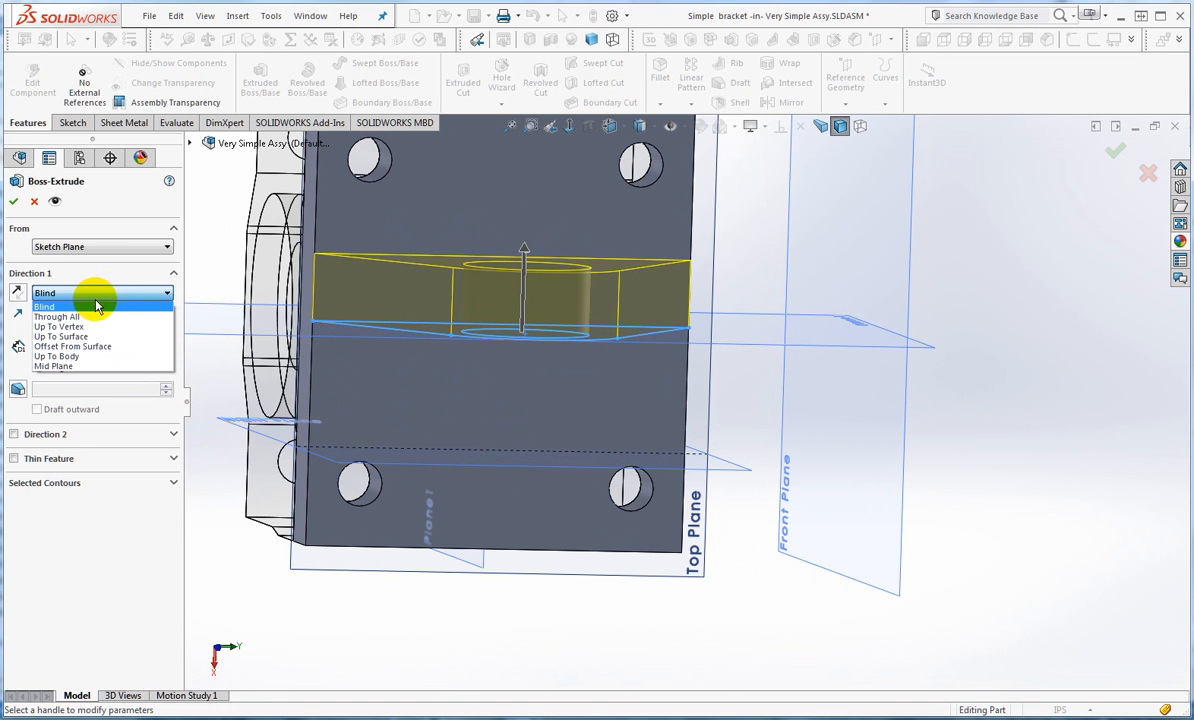
{"action": "left_click", "coordinate": [78, 366]}
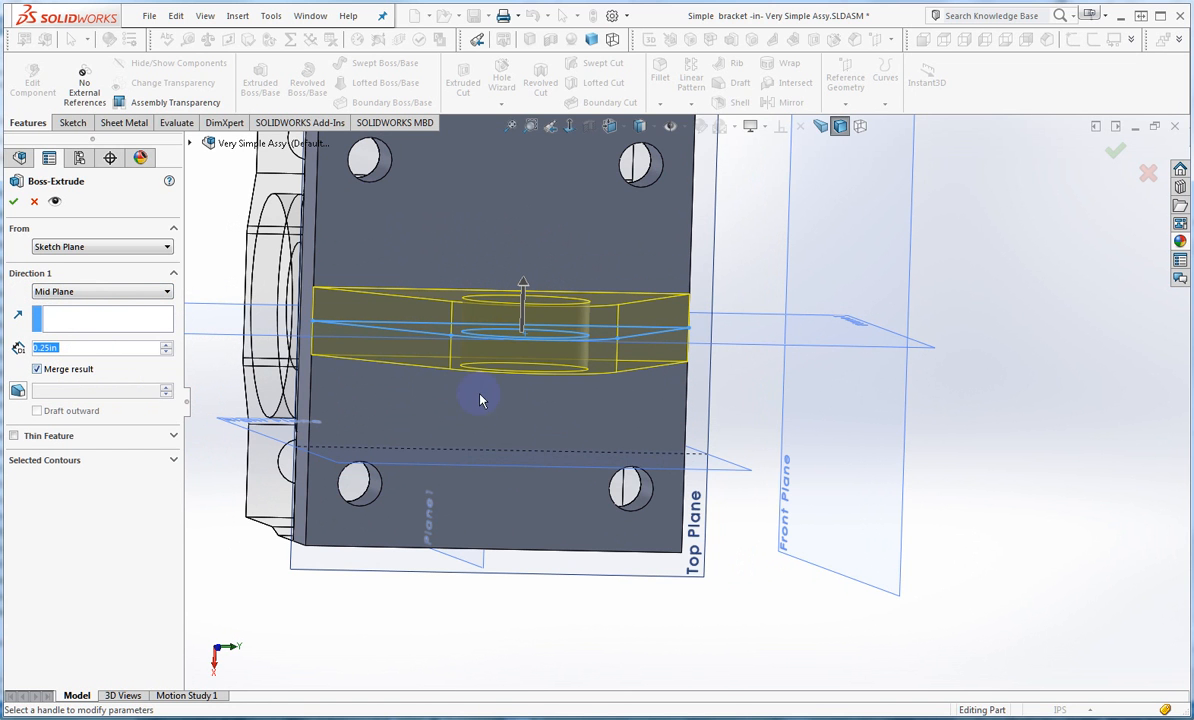
{"action": "middle_click_drag", "start_coordinate": [528, 389], "coordinate": [546, 427]}
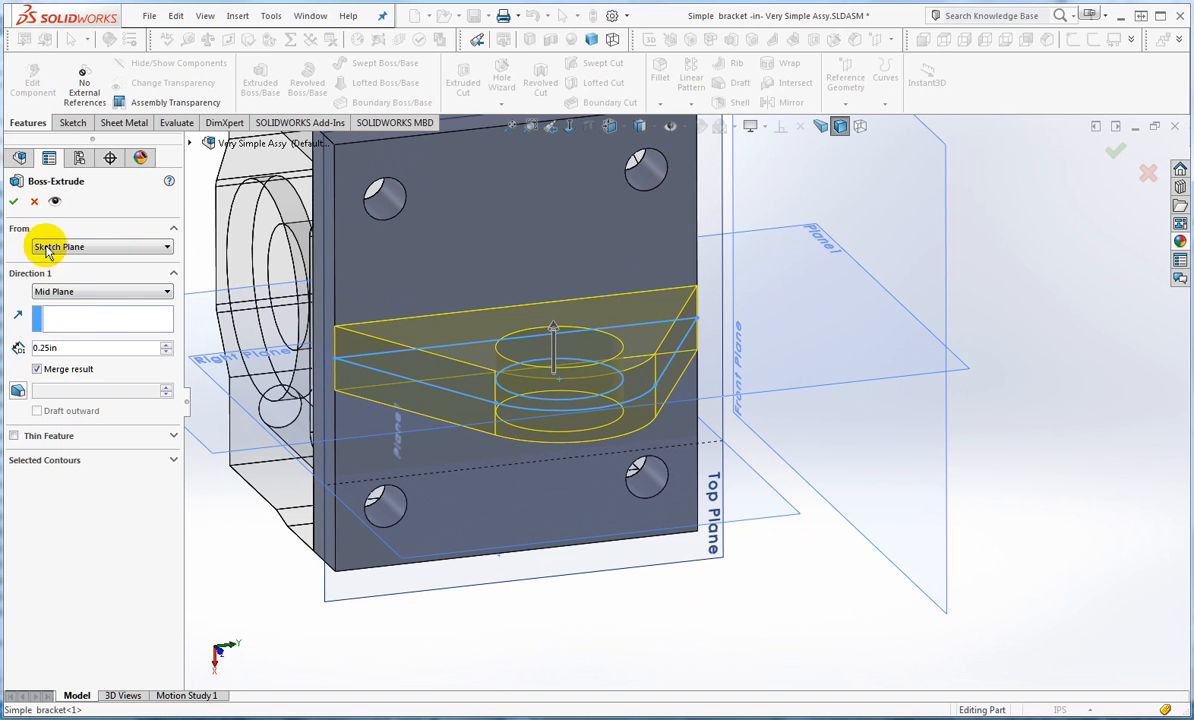
{"action": "double_click", "coordinate": [83, 347]}
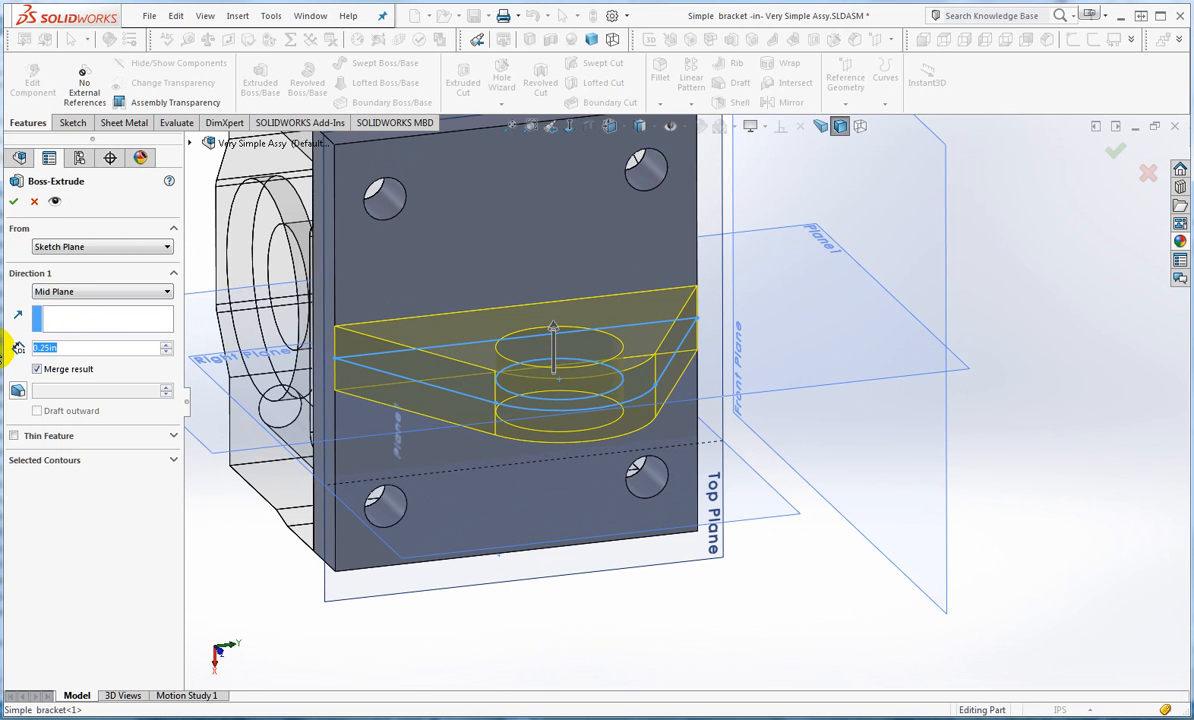
{"action": "type", "text": ".375"}
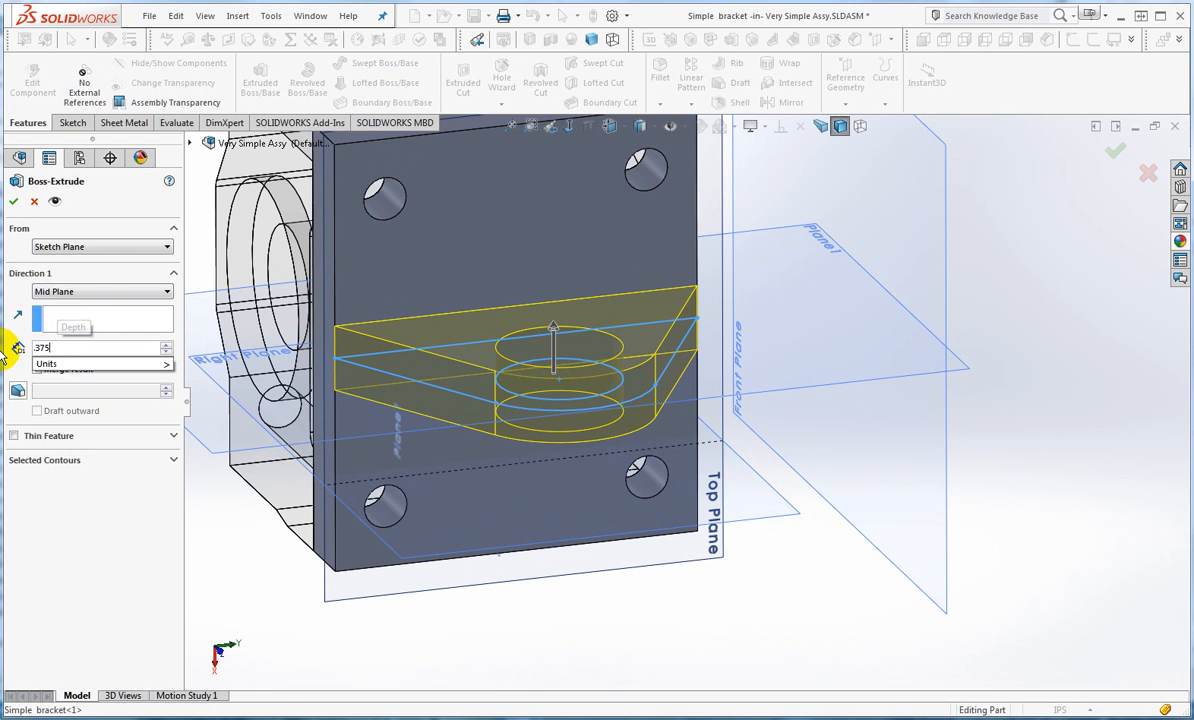
{"action": "key", "text": "Return"}
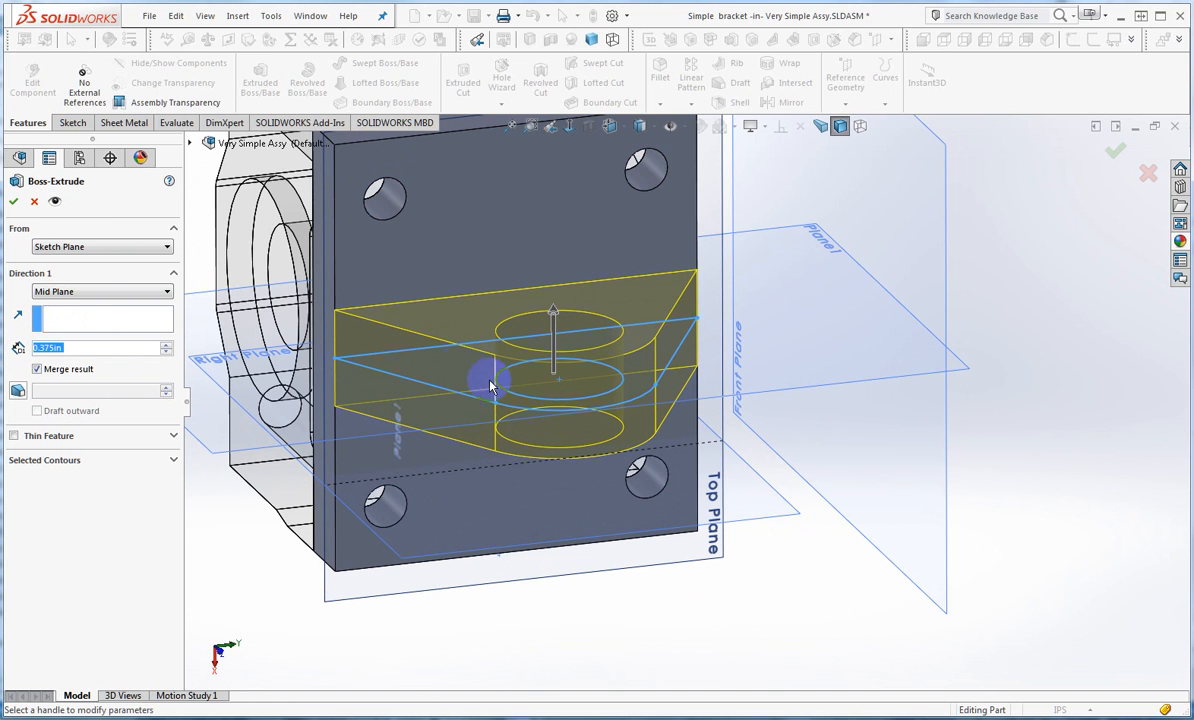
{"action": "left_click", "coordinate": [1115, 151]}
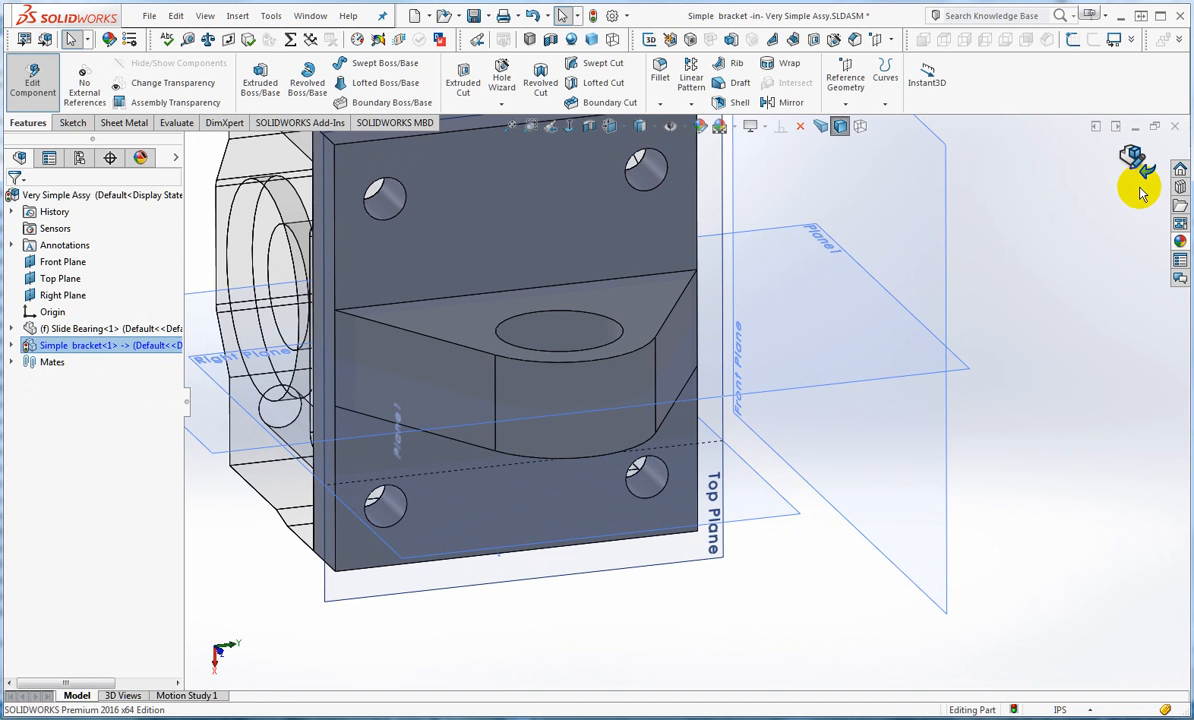
Step: Finish editing the bracket within the assembly and open the bracket part in its own window
{"action": "left_click", "coordinate": [1131, 160]}
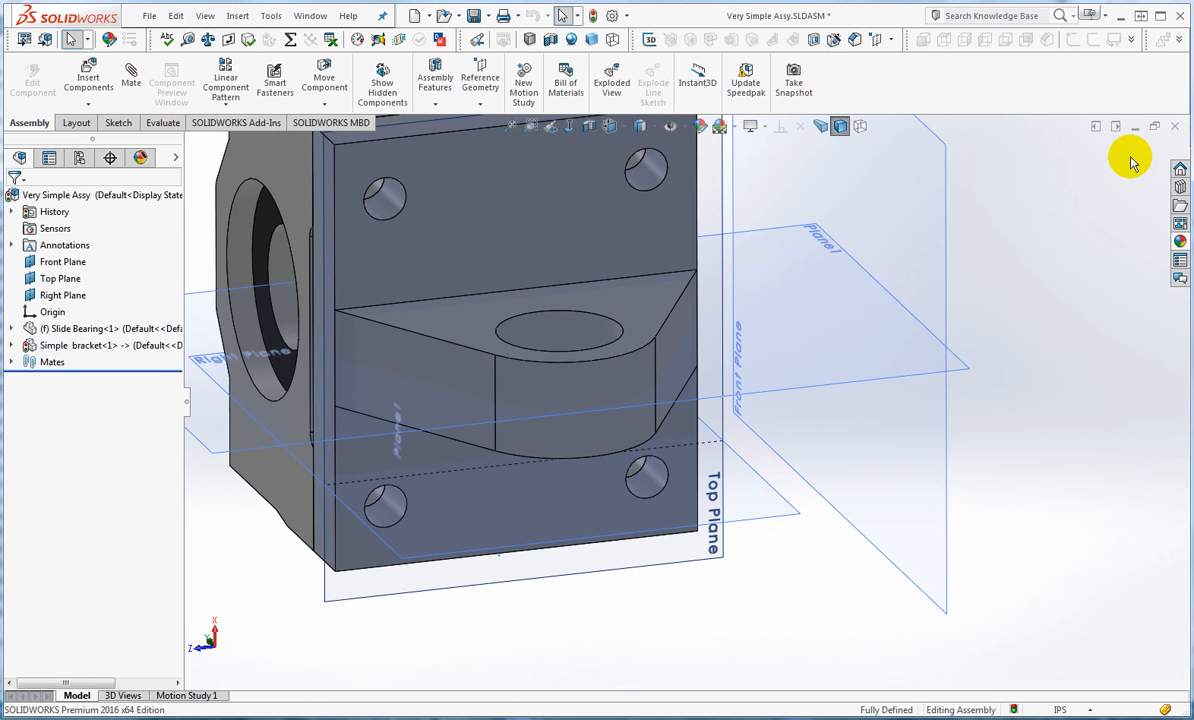
{"action": "scroll", "coordinate": [640, 375], "scroll_direction": "up", "scroll_amount": 3}
{"action": "middle_click_drag", "start_coordinate": [573, 418], "coordinate": [558, 459]}
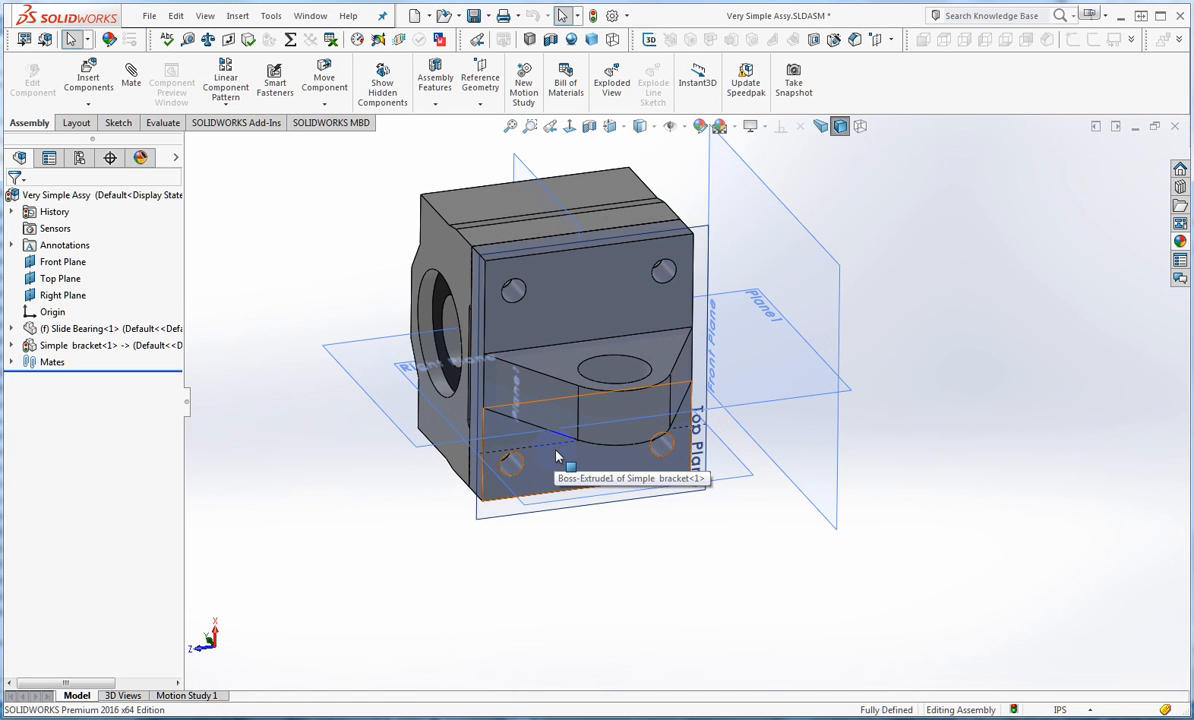
{"action": "right_click", "coordinate": [580, 283]}
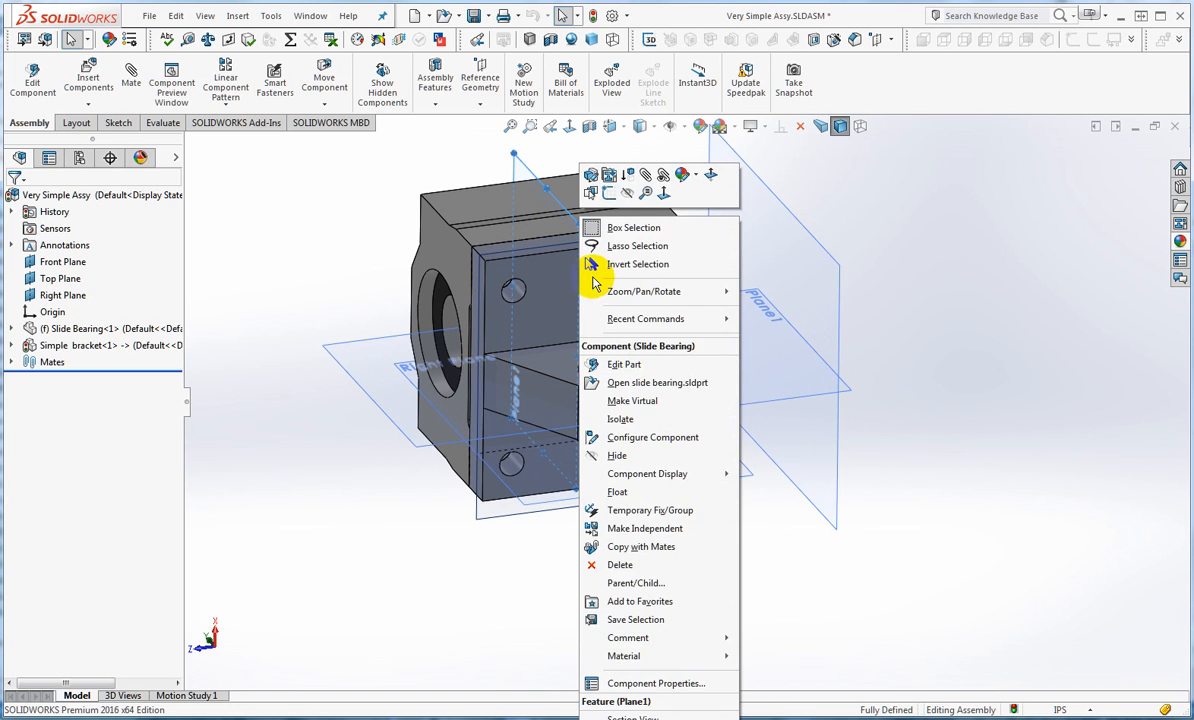
{"action": "left_click", "coordinate": [533, 280]}
{"action": "right_click", "coordinate": [534, 280]}
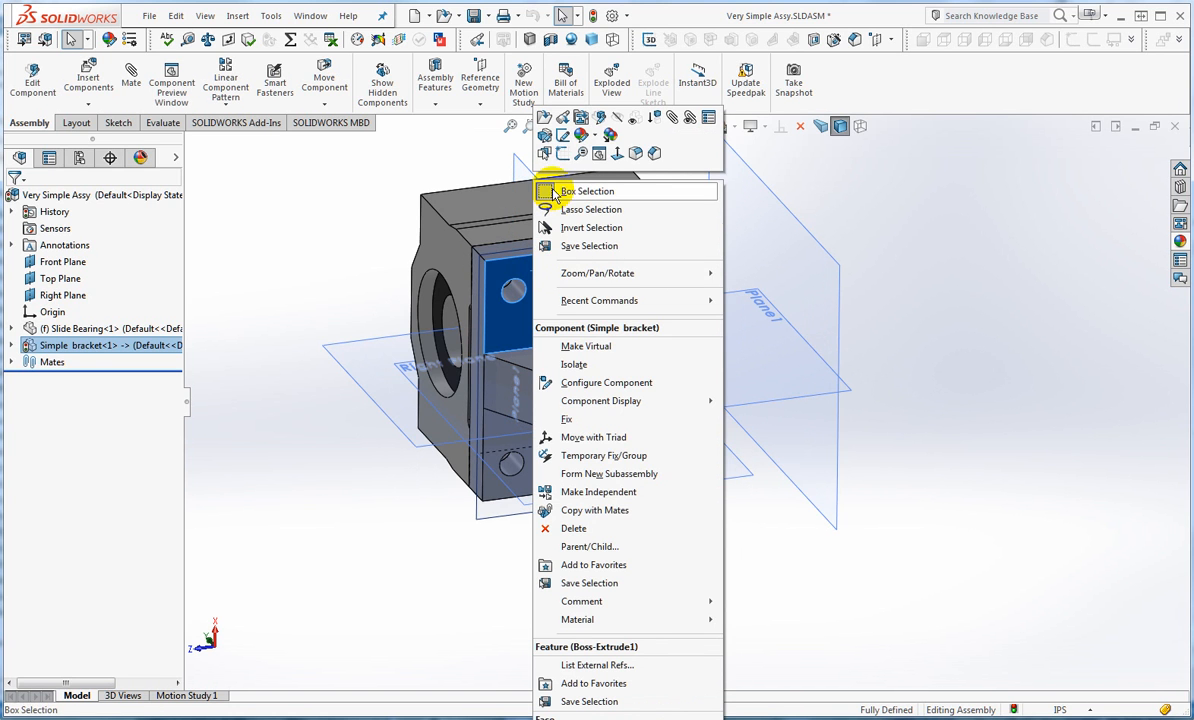
{"action": "left_click", "coordinate": [543, 117]}
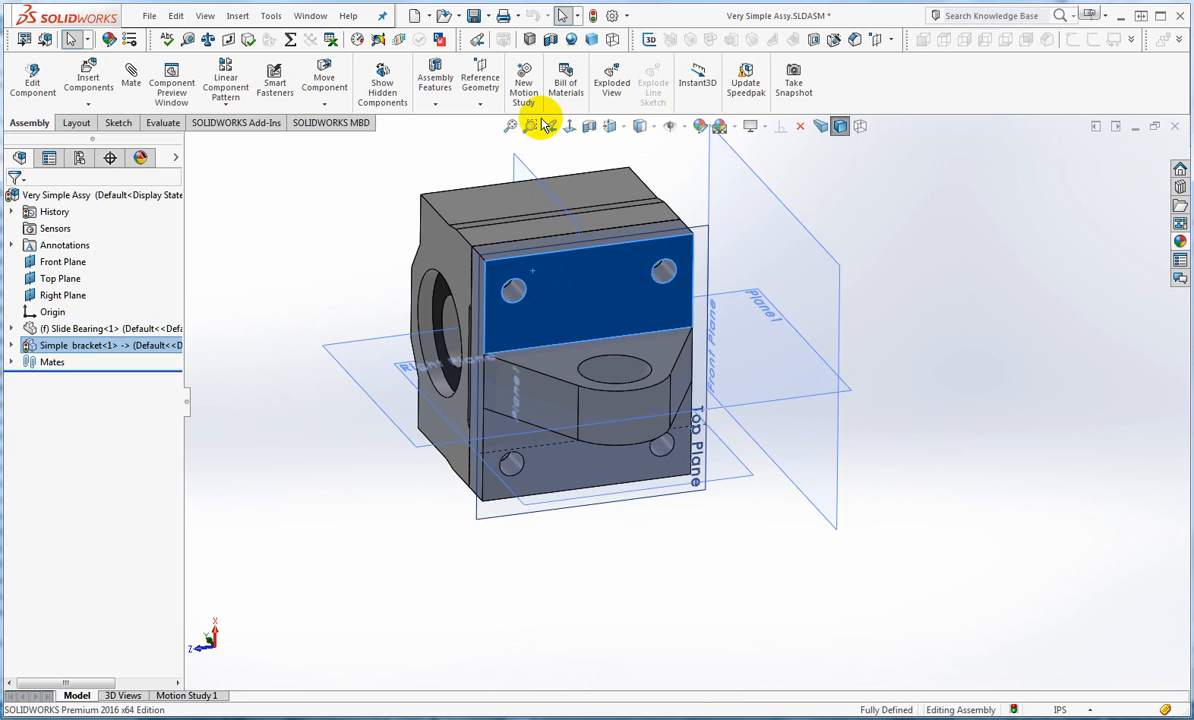
{"action": "scroll", "coordinate": [674, 336], "scroll_direction": "down", "scroll_amount": 8}
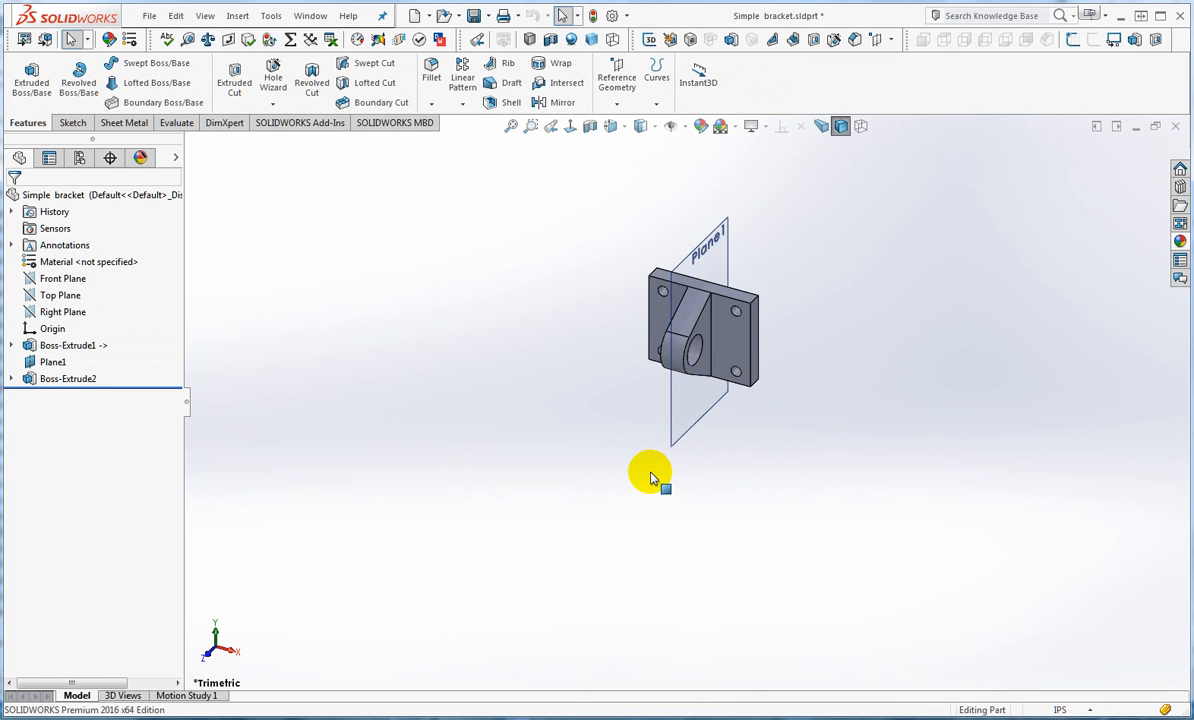
Step: Apply a light green colour (RGB 128, 255, 128) from the standard palette to the whole Simple bracket part
{"action": "middle_click_drag", "start_coordinate": [663, 281], "coordinate": [817, 476]}
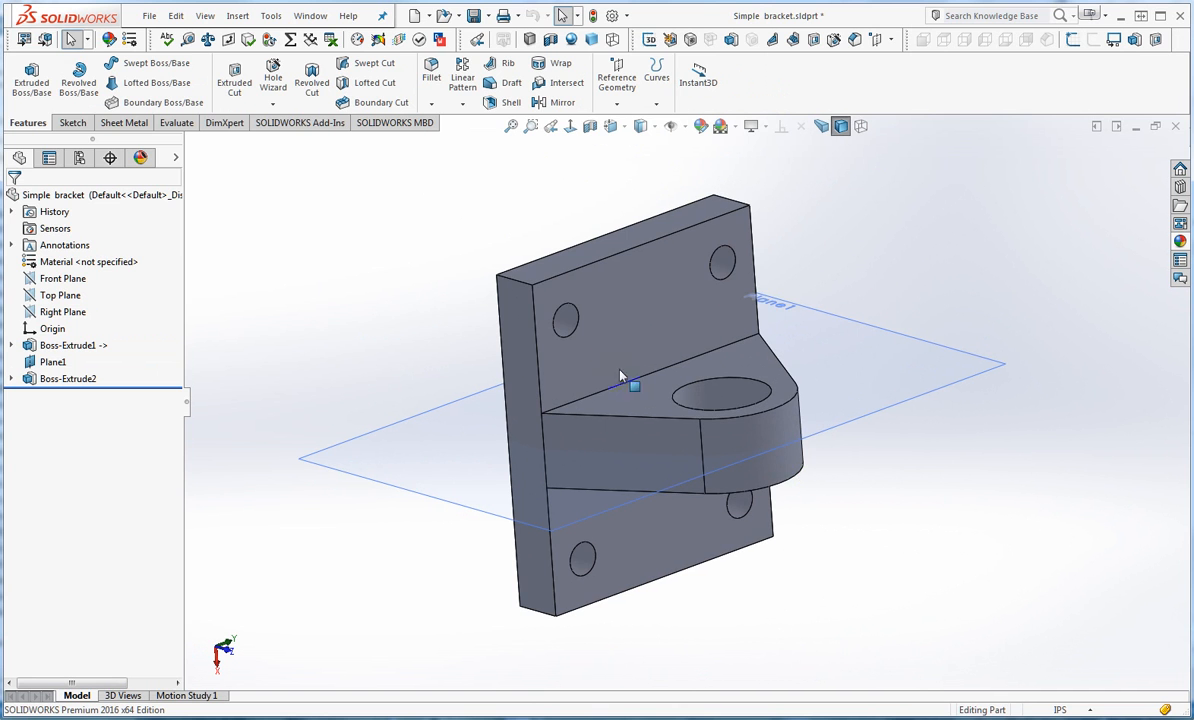
{"action": "right_click", "coordinate": [58, 196]}
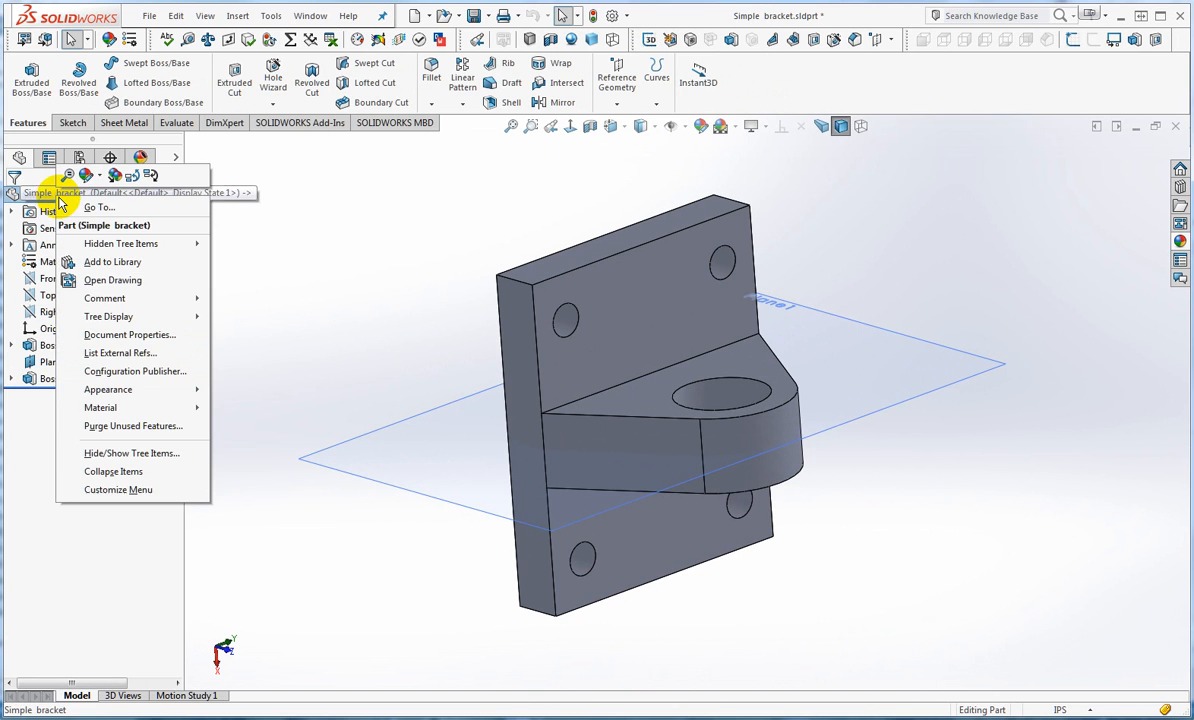
{"action": "left_click", "coordinate": [86, 177]}
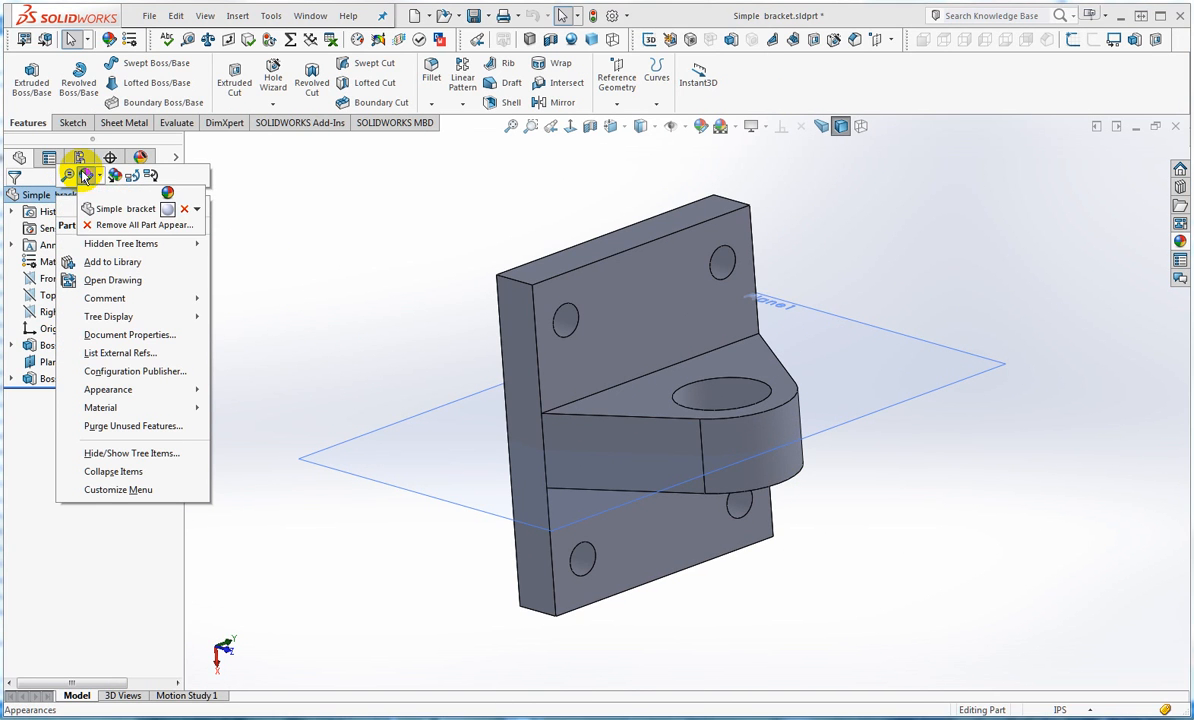
{"action": "left_click", "coordinate": [104, 210]}
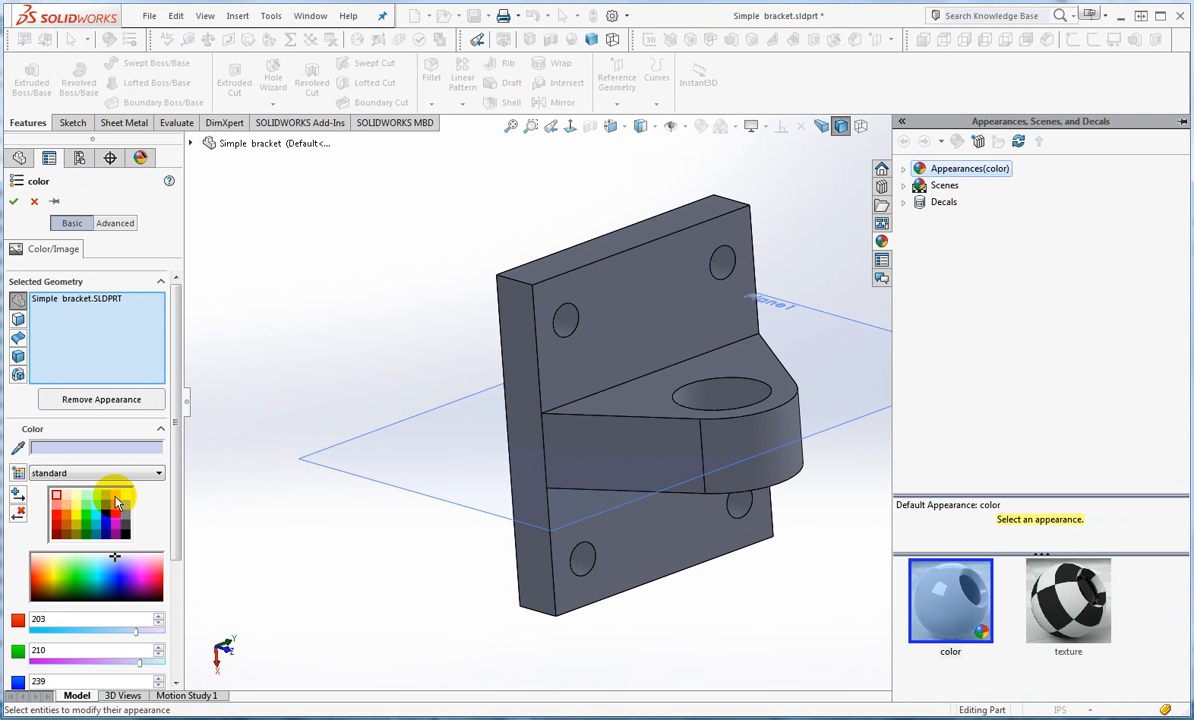
{"action": "left_click", "coordinate": [107, 508]}
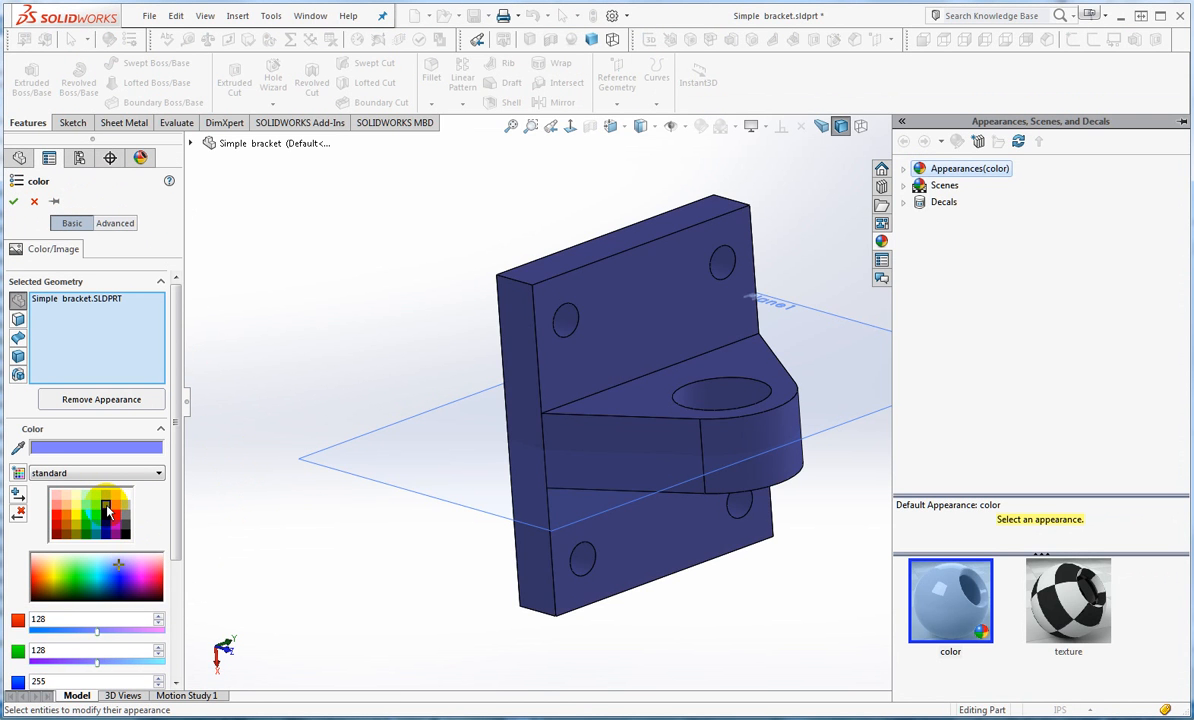
{"action": "left_click", "coordinate": [66, 510]}
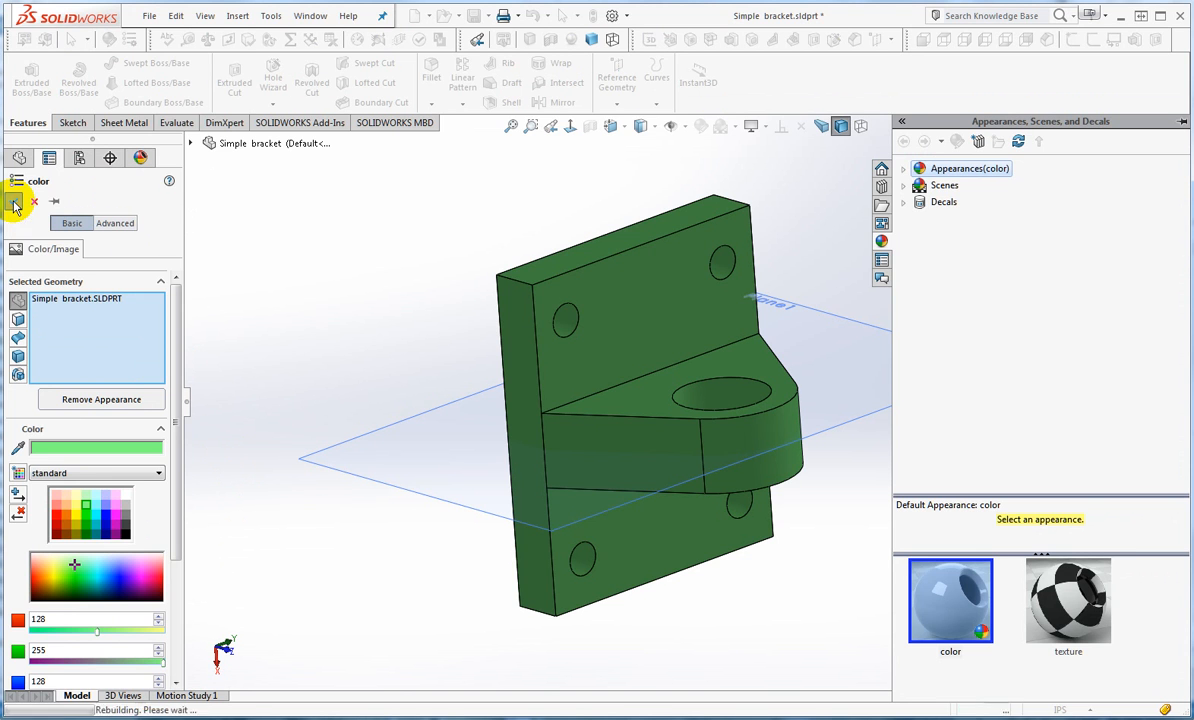
Step: Switch to the Very Simple Assy assembly window and examine the green bracket mounted on the slide bearing
{"action": "left_click", "coordinate": [313, 20]}
{"action": "left_click", "coordinate": [323, 197]}
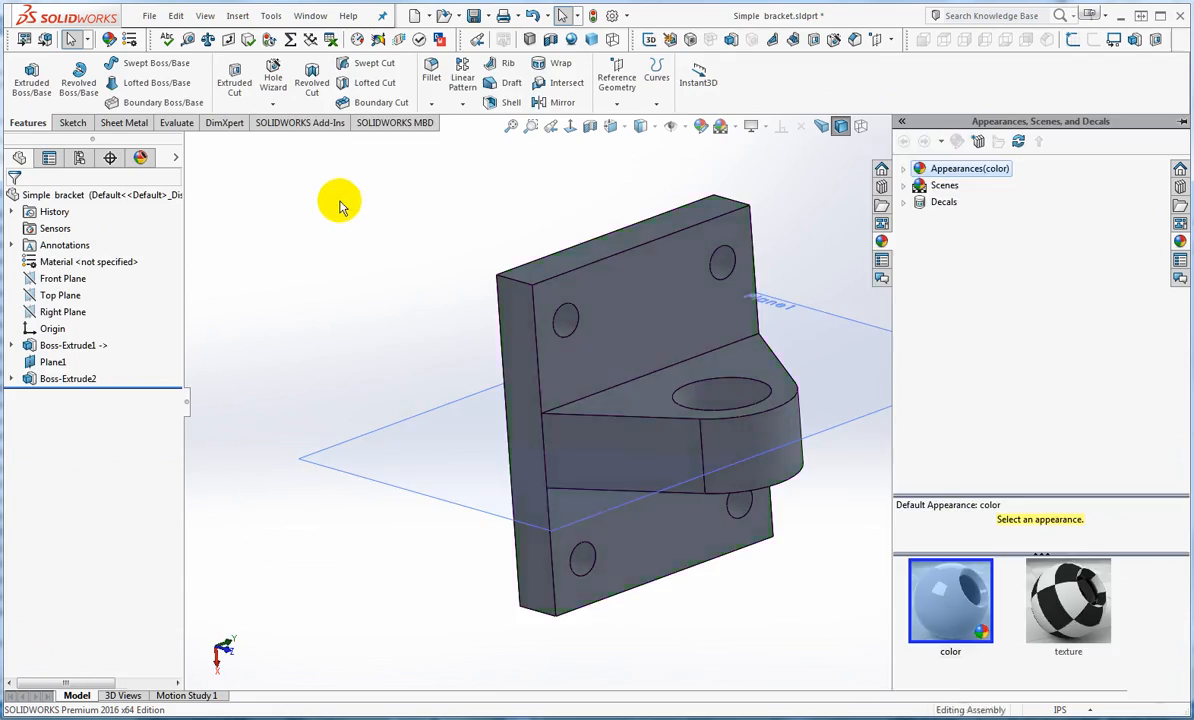
{"action": "scroll", "coordinate": [572, 356], "scroll_direction": "down", "scroll_amount": 5}
{"action": "middle_click", "coordinate": [561, 387]}
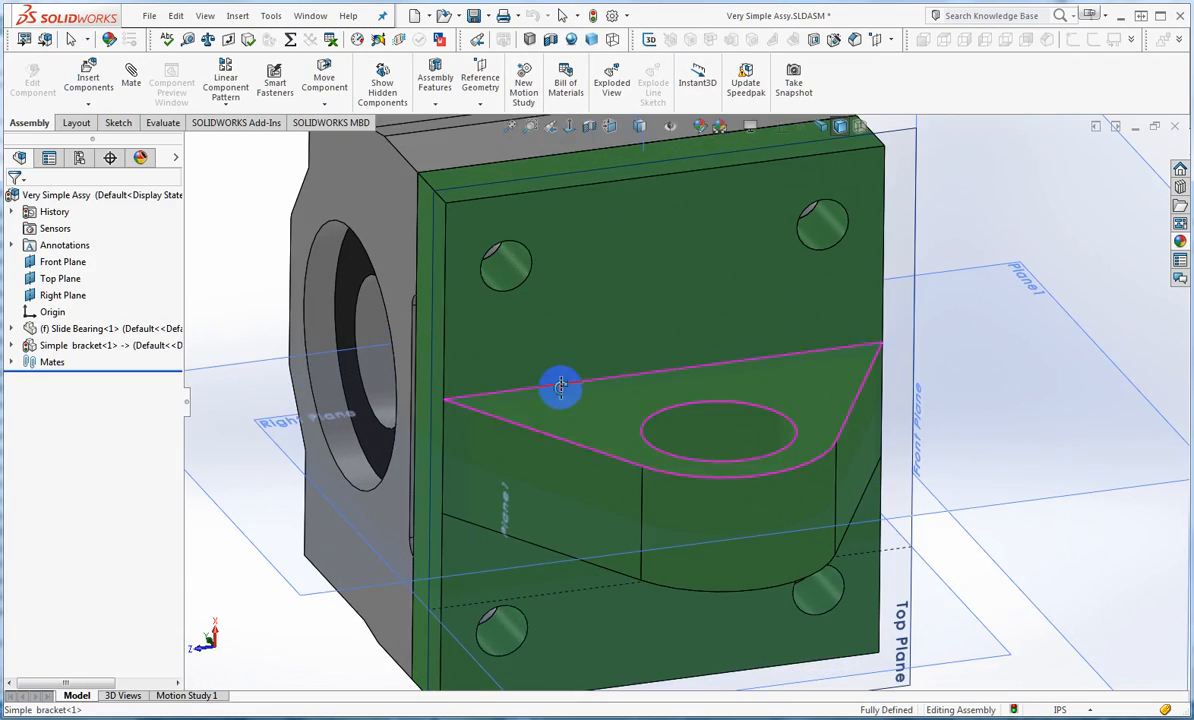
{"action": "mouse_move", "coordinate": [561, 387]}
{"action": "middle_mouse_down"}
{"action": "mouse_move", "coordinate": [541, 301]}
{"action": "mouse_move", "coordinate": [490, 330]}
{"action": "mouse_move", "coordinate": [565, 349]}
{"action": "mouse_move", "coordinate": [522, 440]}
{"action": "mouse_move", "coordinate": [533, 440]}
{"action": "mouse_move", "coordinate": [549, 552]}
{"action": "mouse_move", "coordinate": [556, 400]}
{"action": "mouse_move", "coordinate": [536, 392]}
{"action": "mouse_move", "coordinate": [538, 418]}
{"action": "mouse_move", "coordinate": [525, 312]}
{"action": "mouse_move", "coordinate": [556, 397]}
{"action": "middle_mouse_up"}
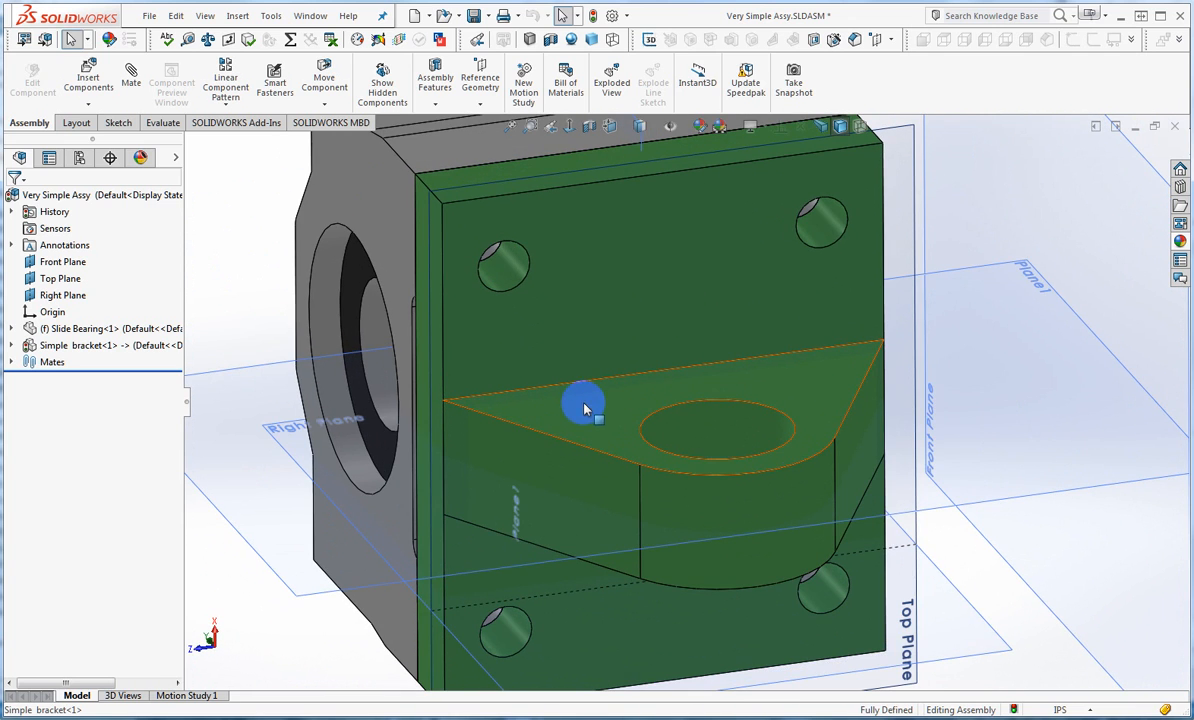